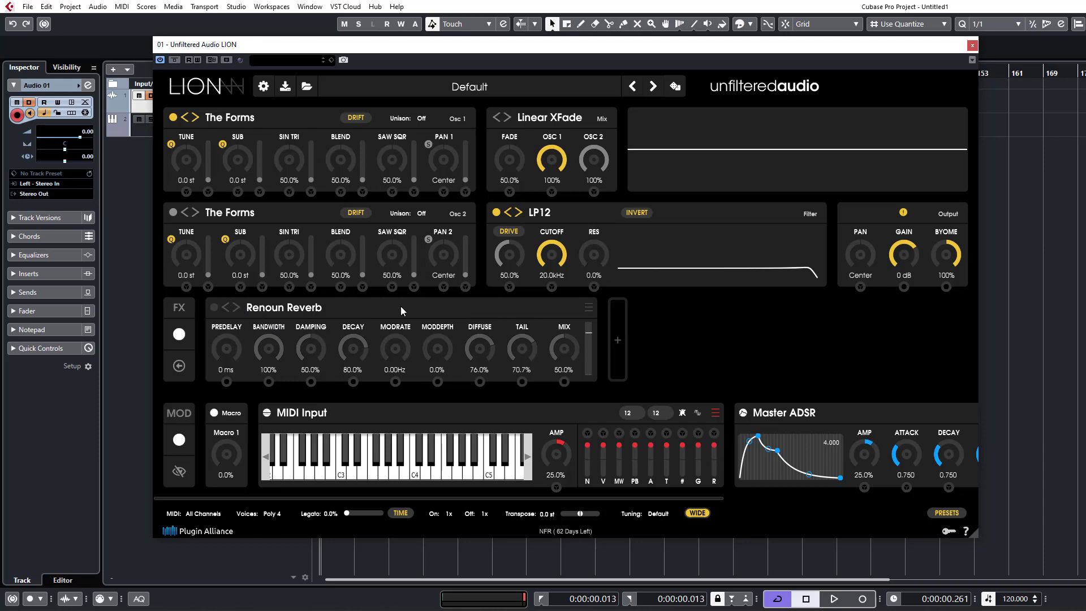
Collapse and re-expand the Renoun Reverb module, and collapse the MIDI Input module in the modulation row.
left_click(586, 306)
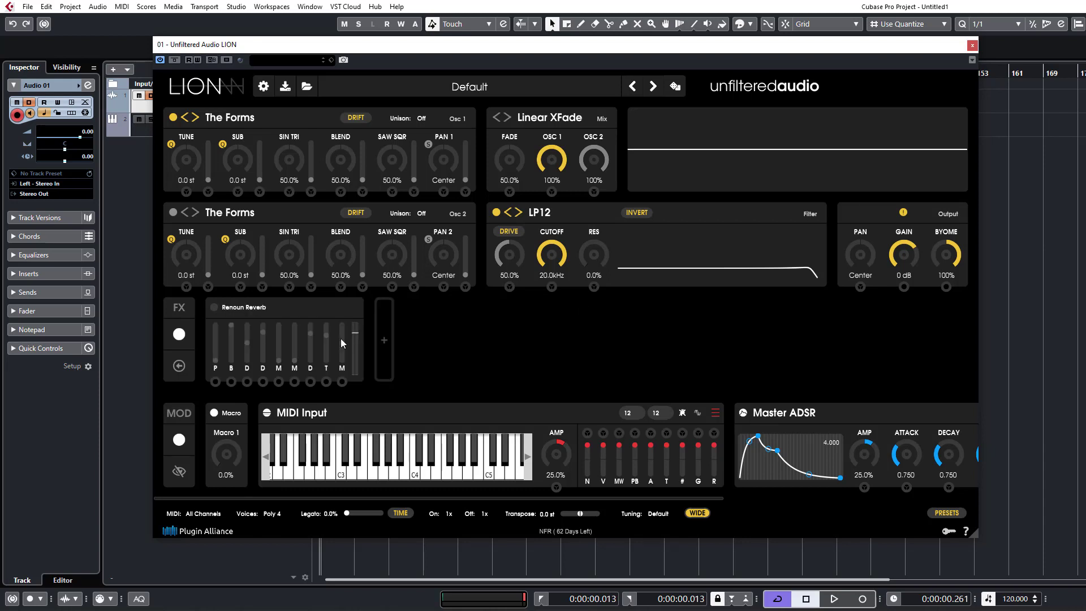
left_click(308, 308)
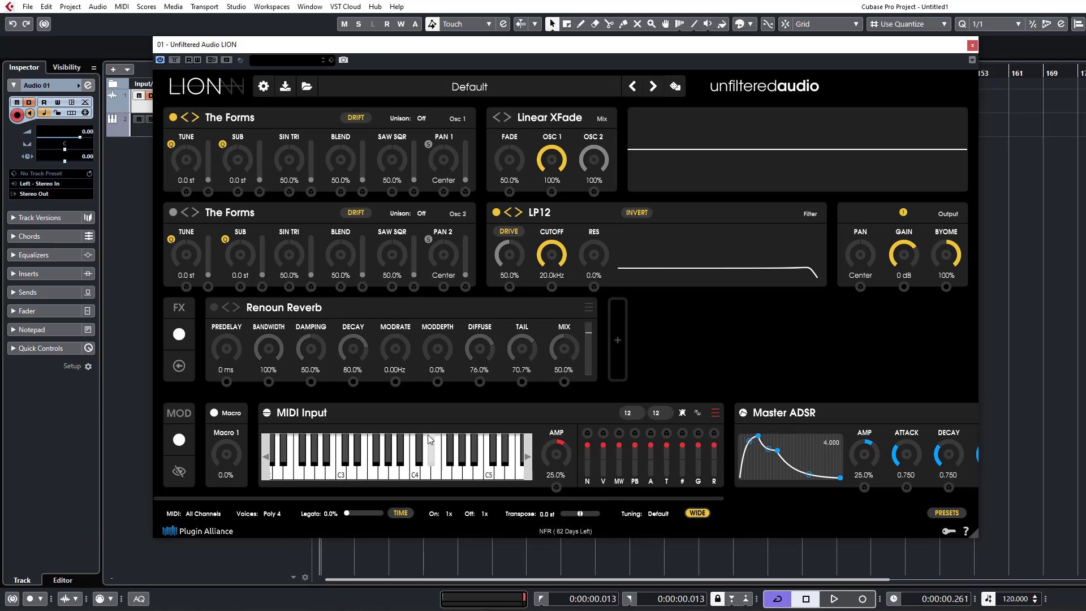
left_click(350, 413)
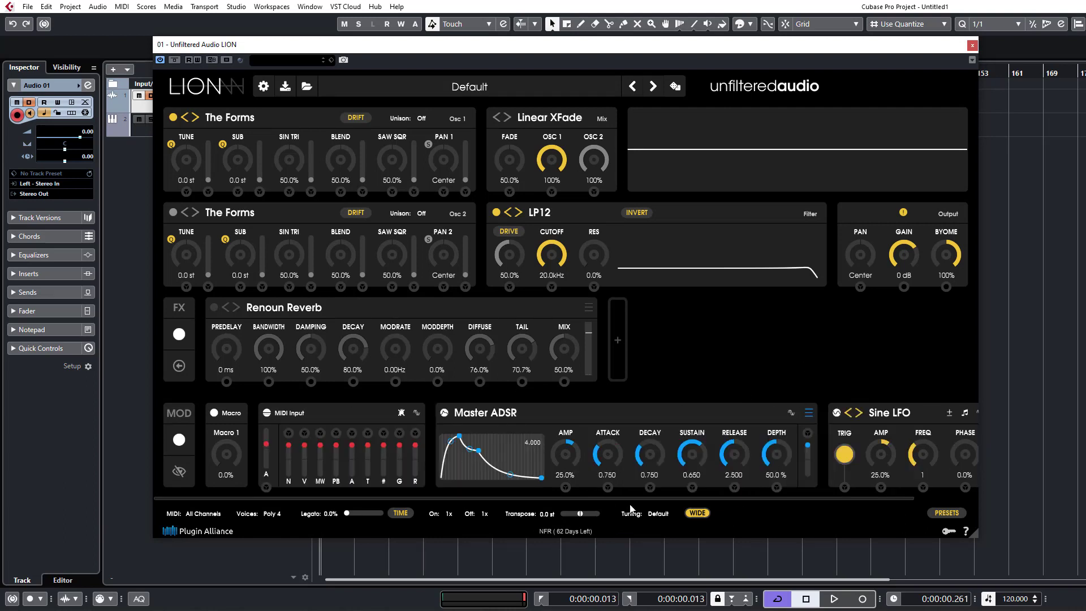
left_click_drag(647, 499, 857, 504)
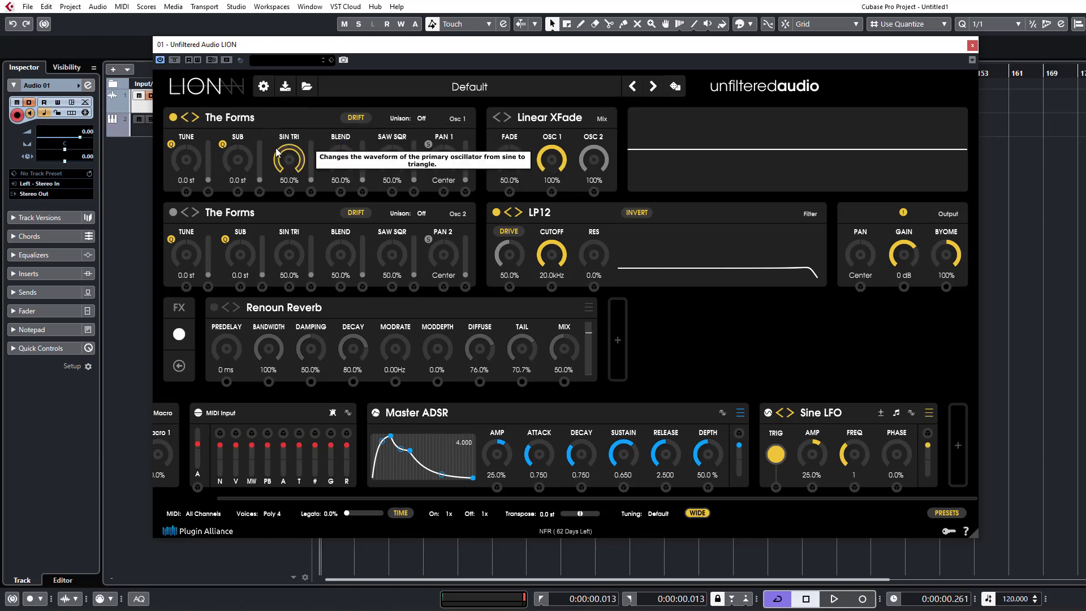
Change oscillator 1's type to Simple Square.
mouse_move(217, 117)
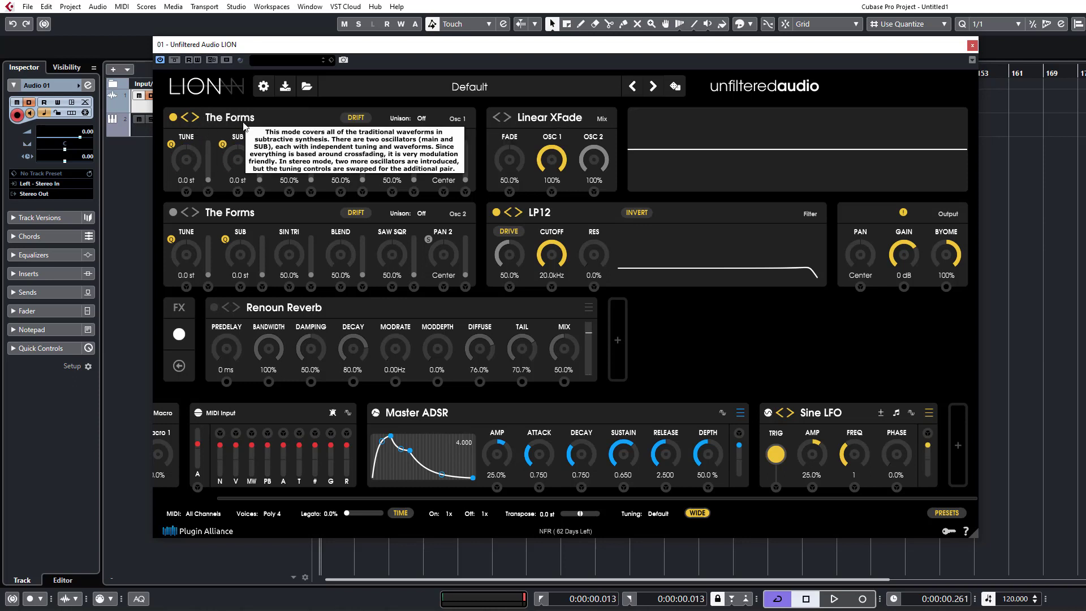
left_click(209, 119)
mouse_move(239, 139)
mouse_move(248, 225)
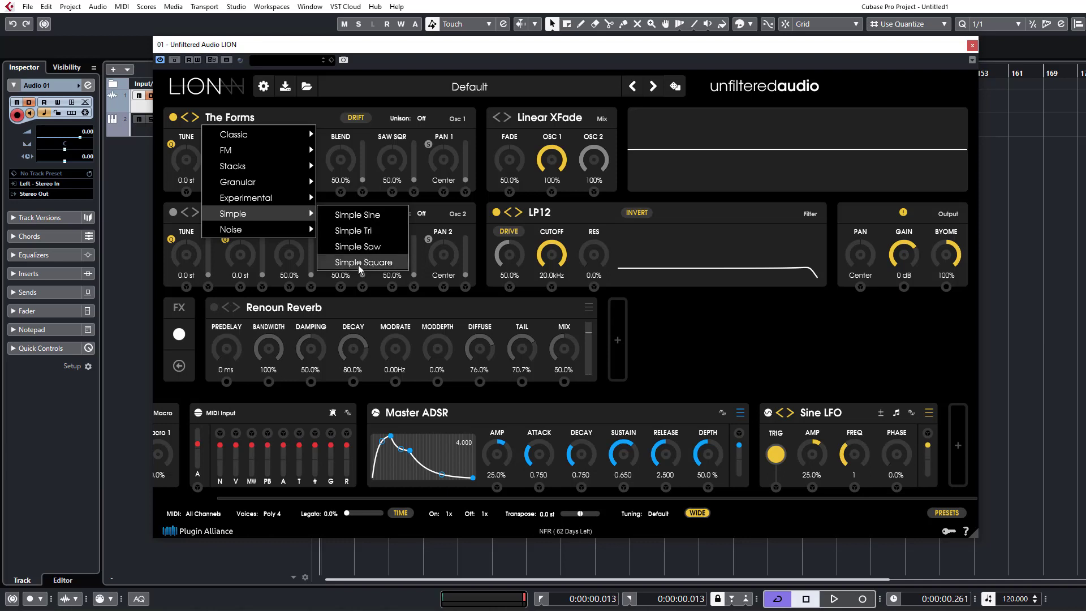
left_click(356, 264)
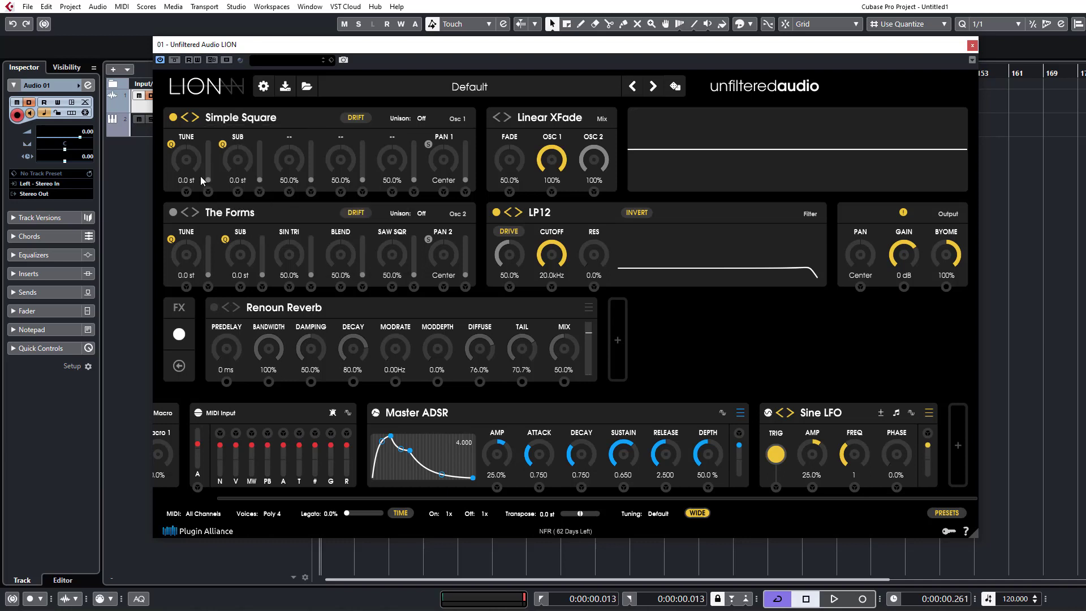
Select the Unfiltered Audio LION instrument track and step oscillator 1's type back to Simple Sine.
left_click(130, 131)
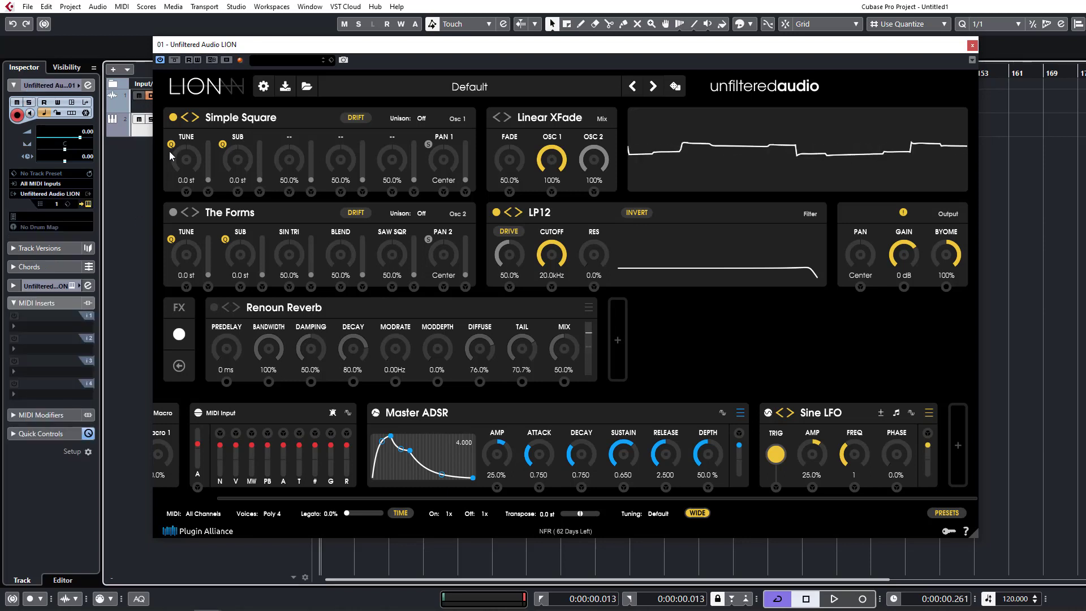
left_click(184, 118)
left_click(185, 117)
left_click(185, 118)
Switch oscillator 1 to The Forms from the Classic category.
left_click(221, 122)
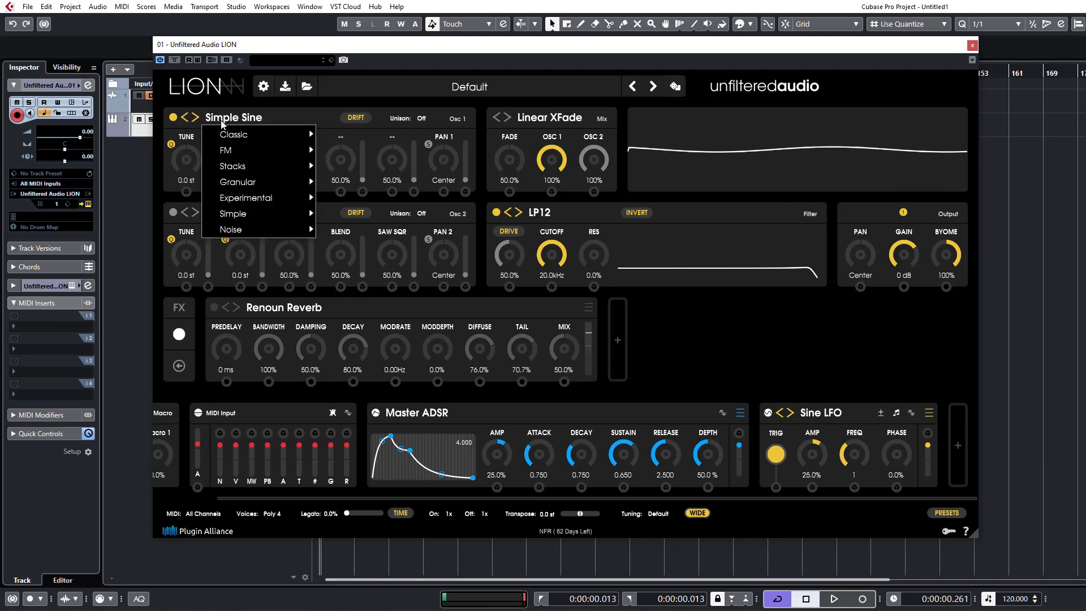
mouse_move(294, 135)
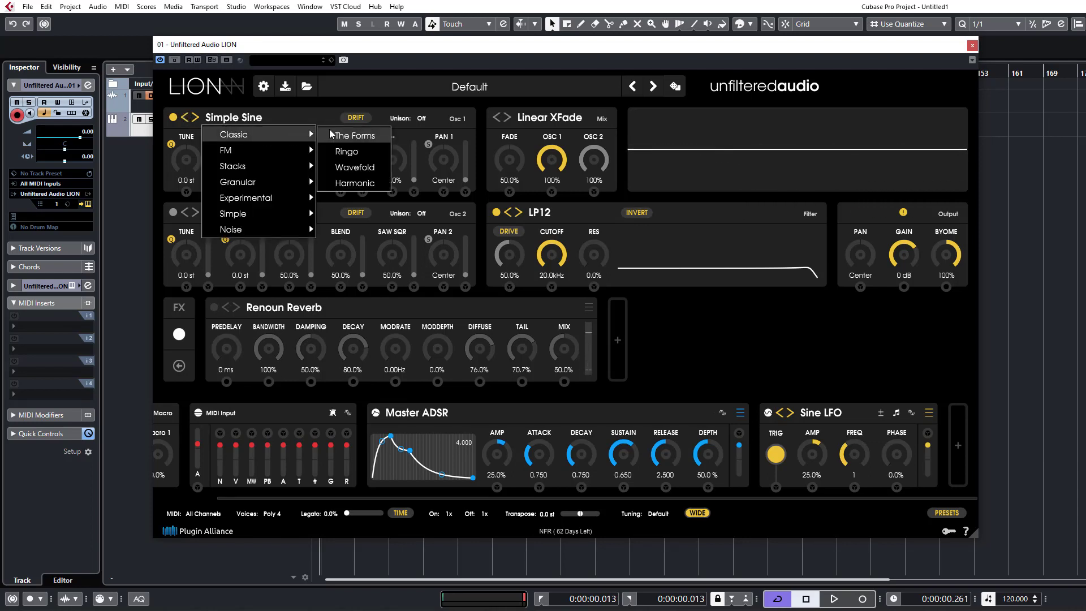
left_click(334, 135)
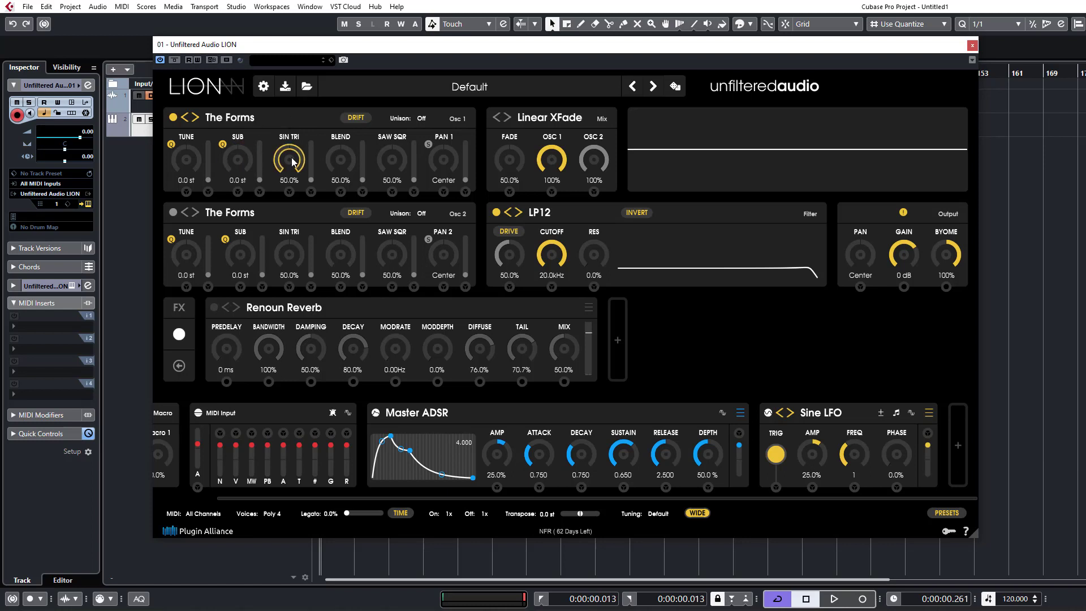
Set oscillator 1's Sin Tri to 97.8%, Blend to 97.4% and Saw Sqr to 0%.
left_click_drag(291, 158, 300, 223)
left_click_drag(346, 164, 340, 368)
left_click_drag(300, 123, 355, 37)
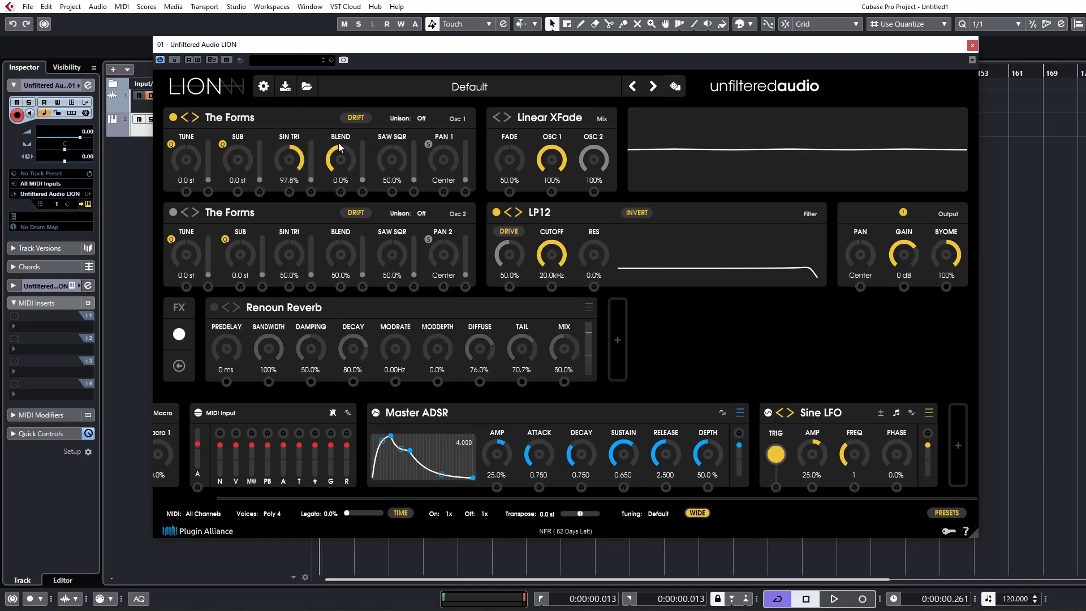
left_click_drag(341, 159, 361, 3)
left_click_drag(392, 160, 384, 280)
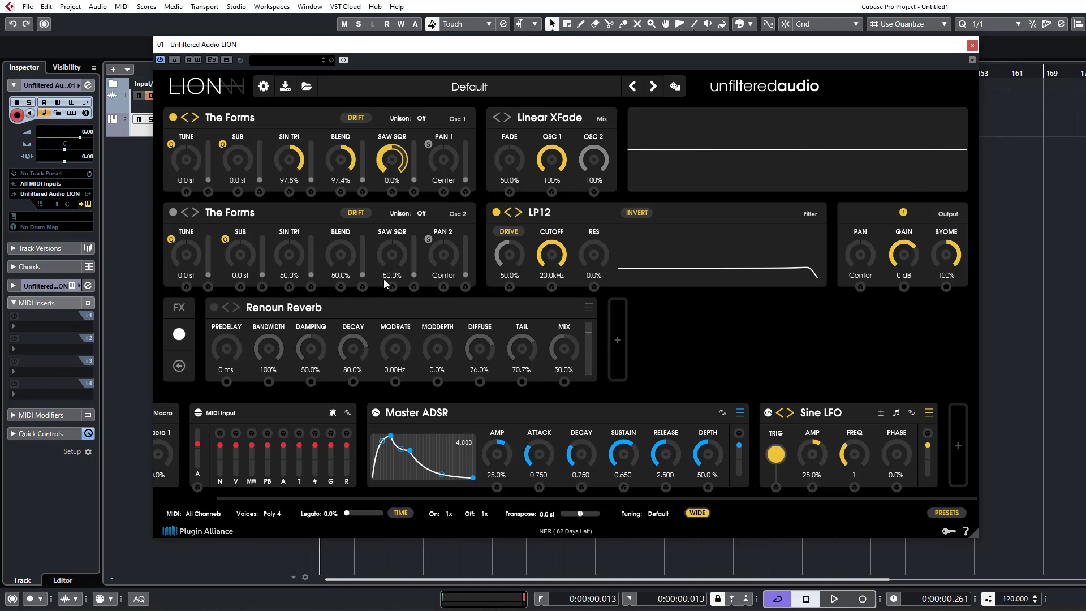
left_click_drag(379, 169, 408, 415)
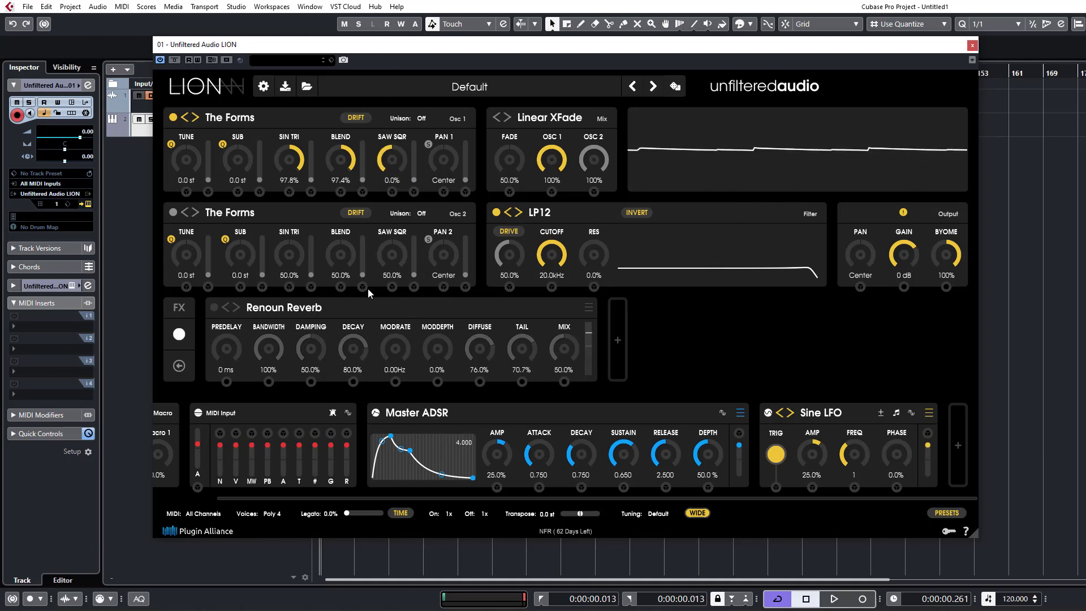
Enable stereo mode on oscillator 1 and set its Sin Tri to 0%, Sub to 12 st and Tune to -12 st.
left_click(428, 146)
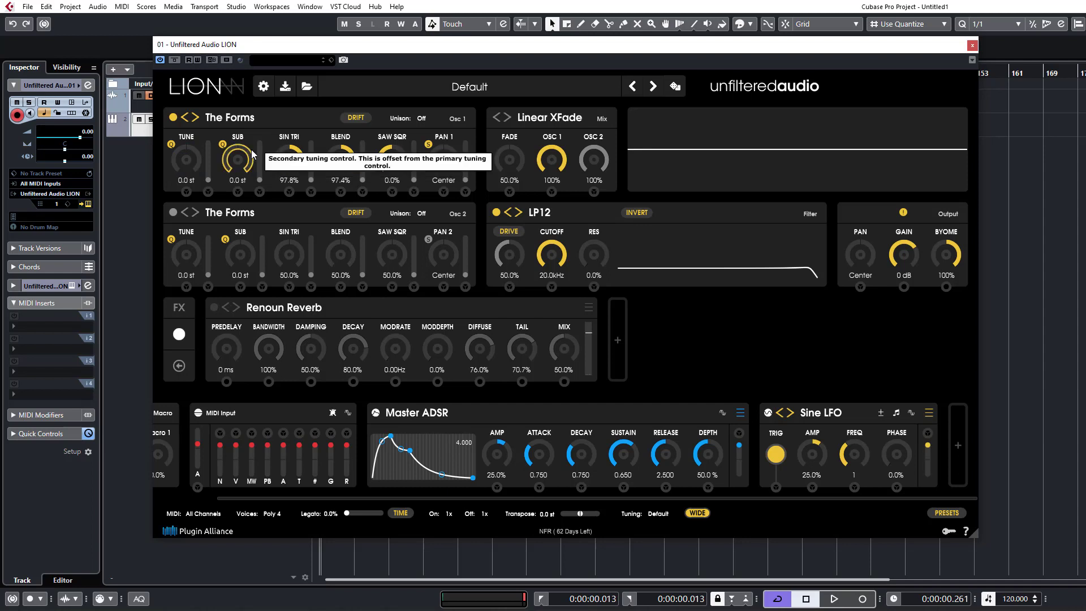
left_click_drag(289, 158, 290, 284)
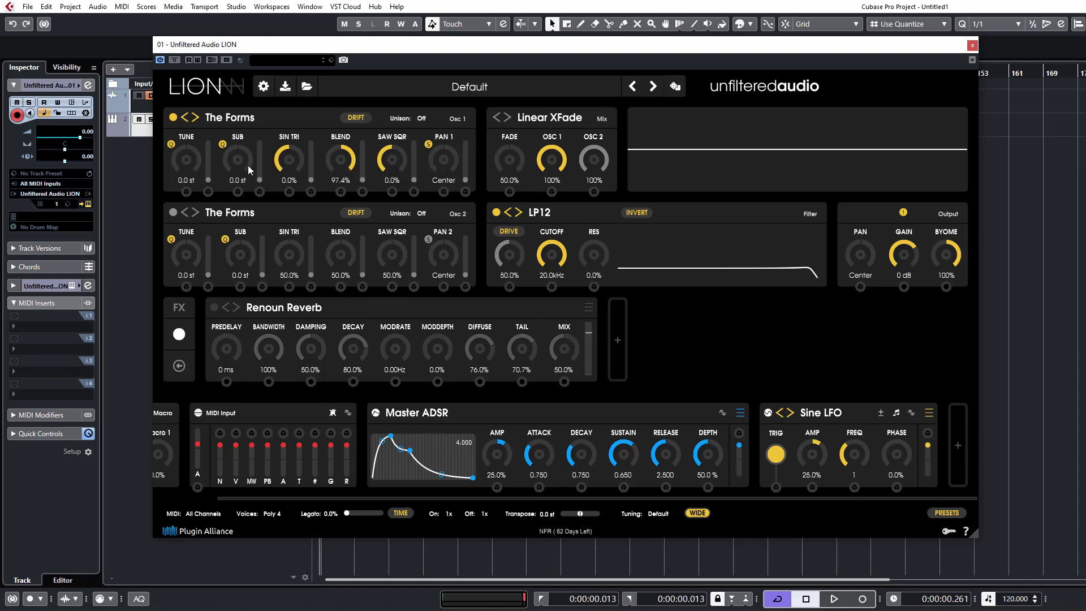
left_click_drag(242, 165, 252, 120)
left_click_drag(199, 163, 203, 196)
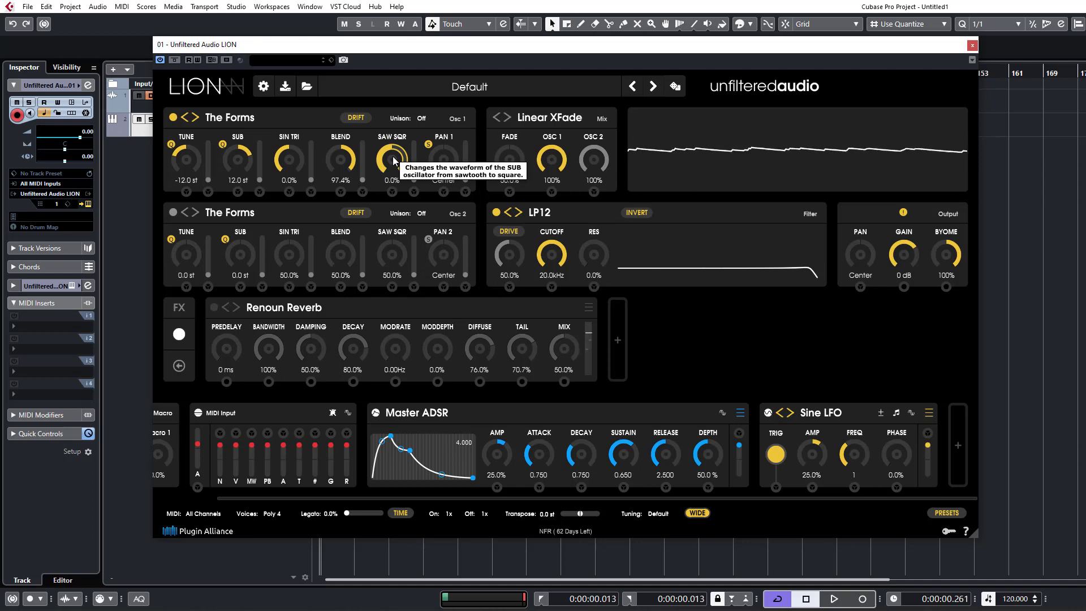
Set oscillator 1's unison to 2, raise the Pan 1 unison amount to maximum, and increase unison to 4.
left_click(423, 119)
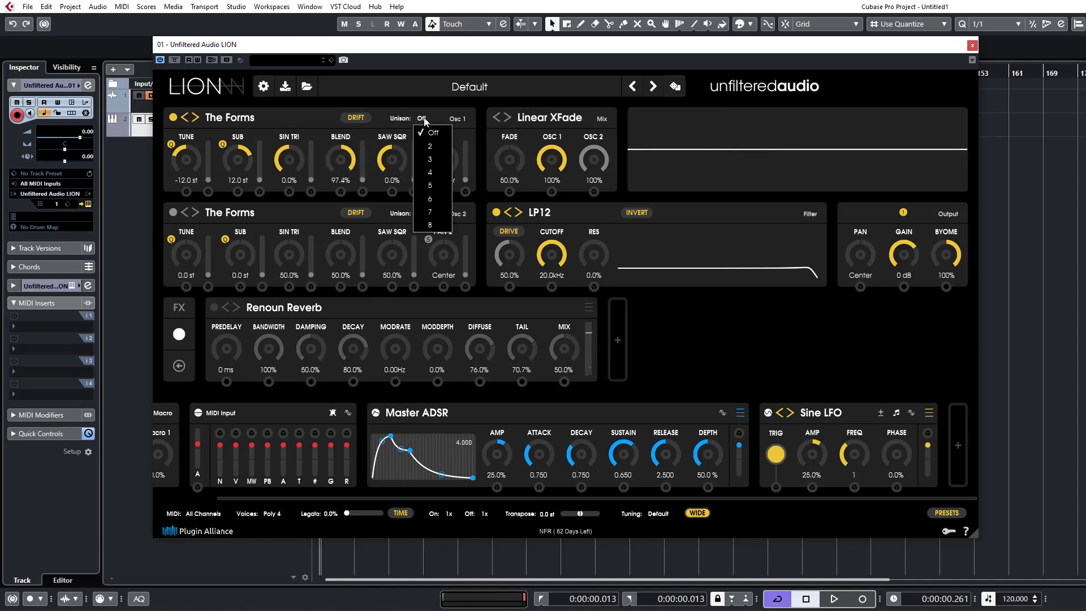
left_click(429, 146)
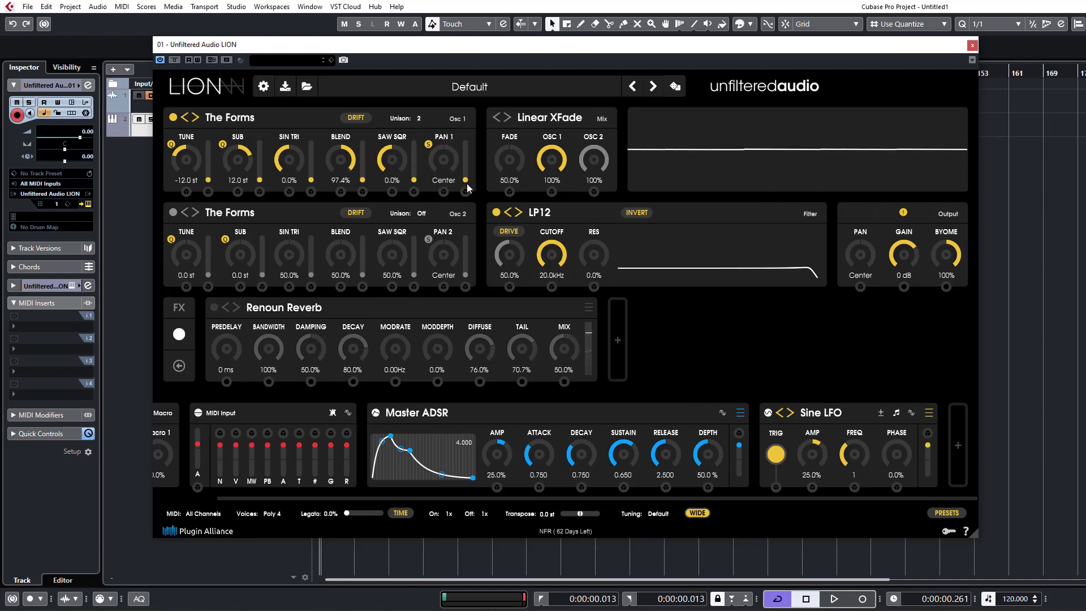
left_click_drag(465, 181, 467, 138)
left_click(418, 120)
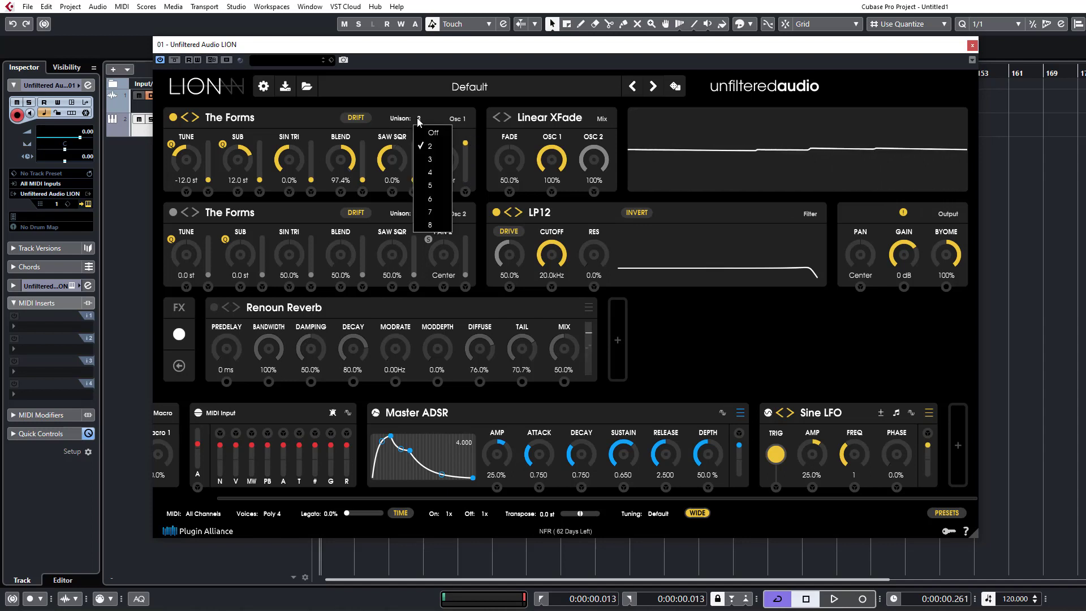
left_click(418, 173)
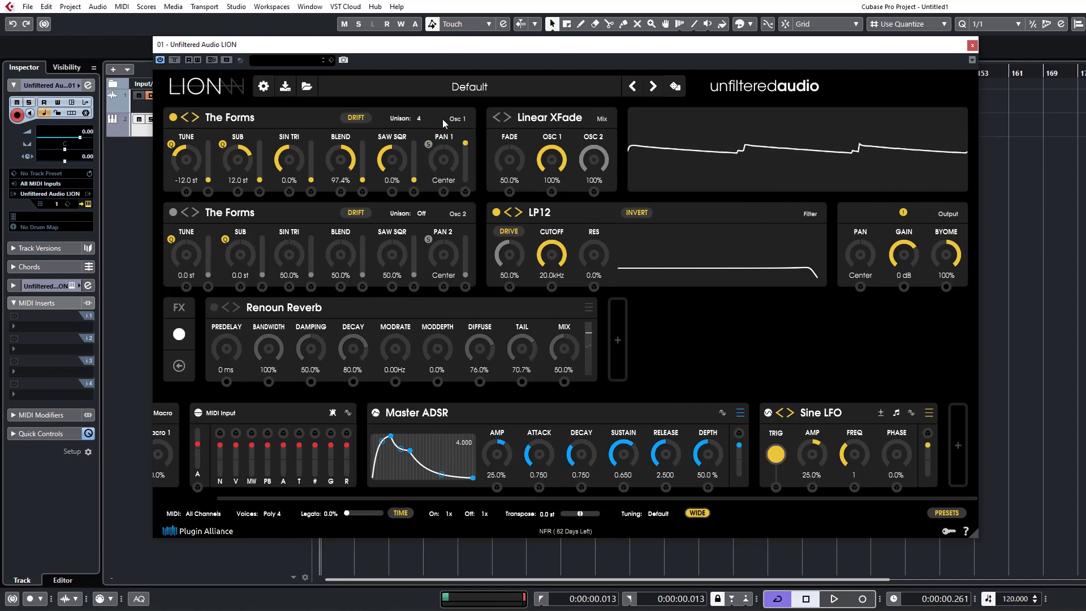
left_click(421, 120)
left_click(280, 117)
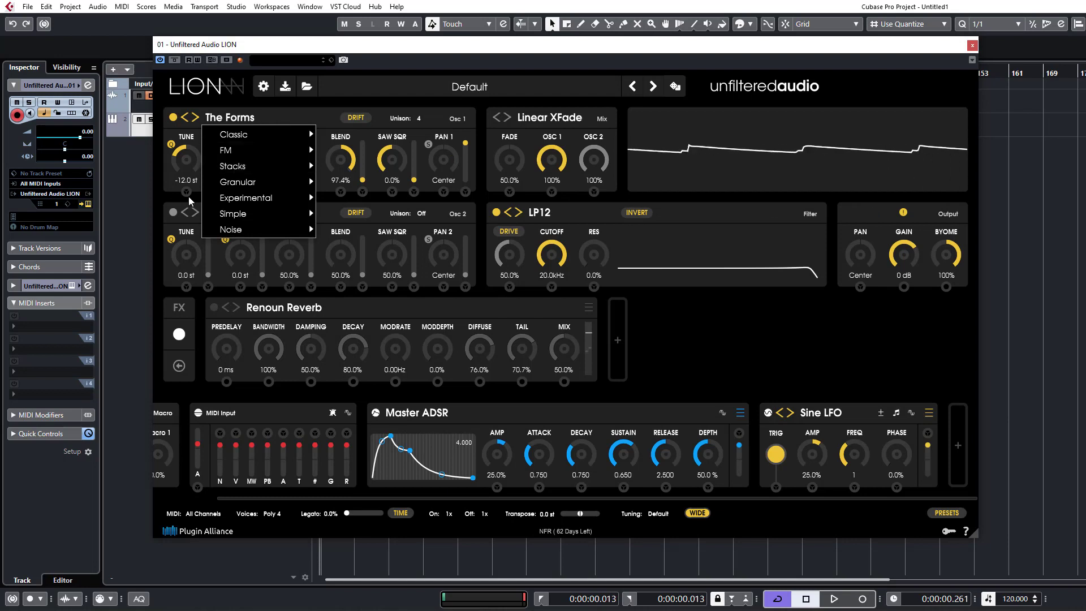
left_click(177, 206)
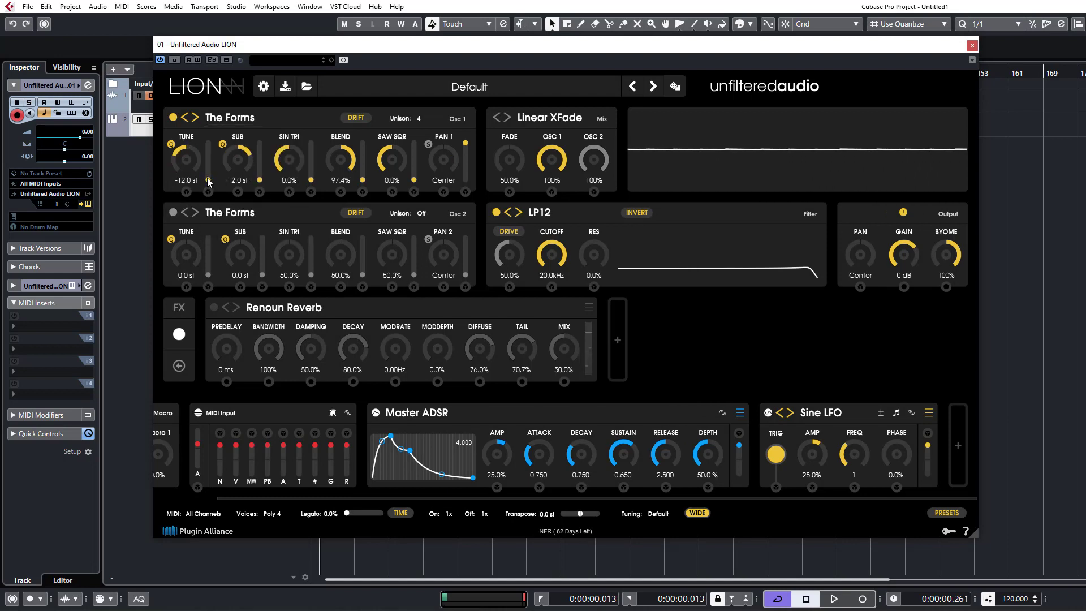
Raise oscillator 1's Tune unison amount to about a third, set Blend to 72.4% and raise Blend's unison amount near maximum.
left_click_drag(208, 181, 211, 168)
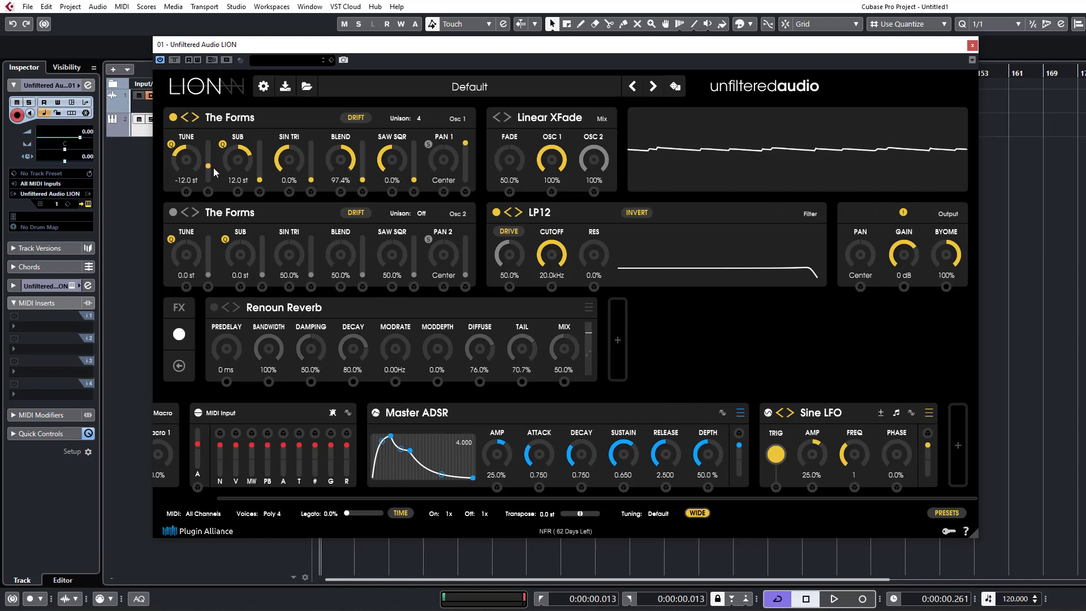
mouse_move(354, 164)
left_mouse_down()
mouse_move(355, 203)
mouse_move(366, 156)
left_mouse_up()
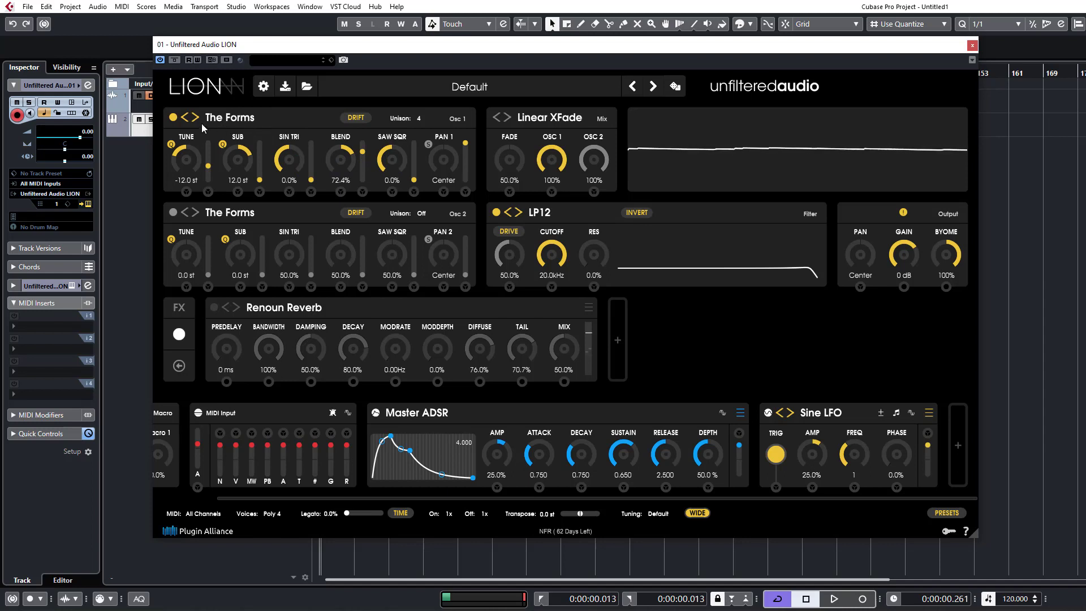
Switch oscillator 1 to Ringo from the Classic category.
left_click(218, 117)
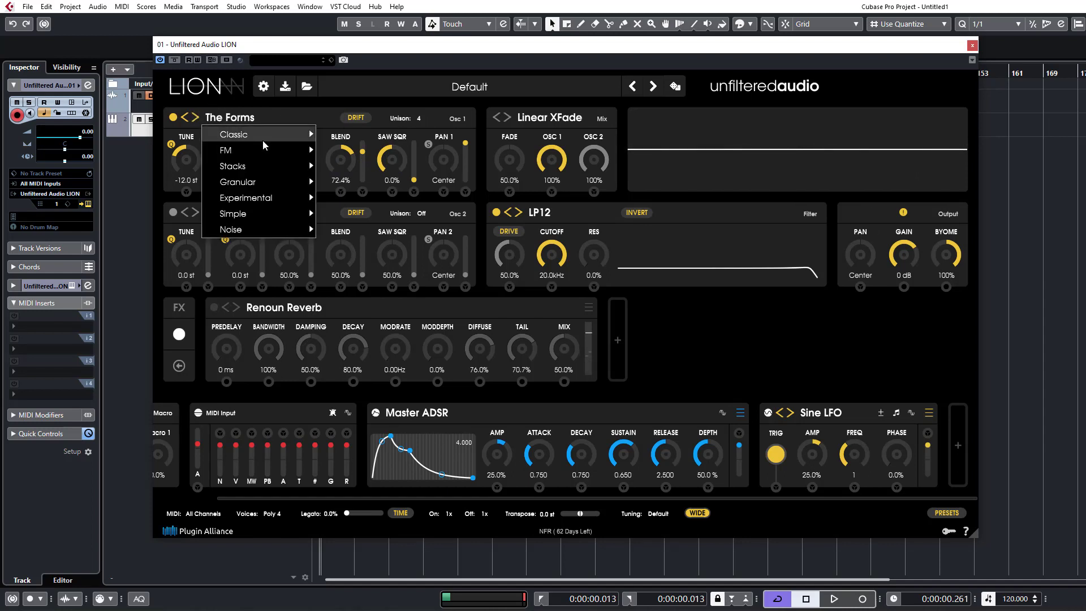
mouse_move(263, 140)
left_click(346, 151)
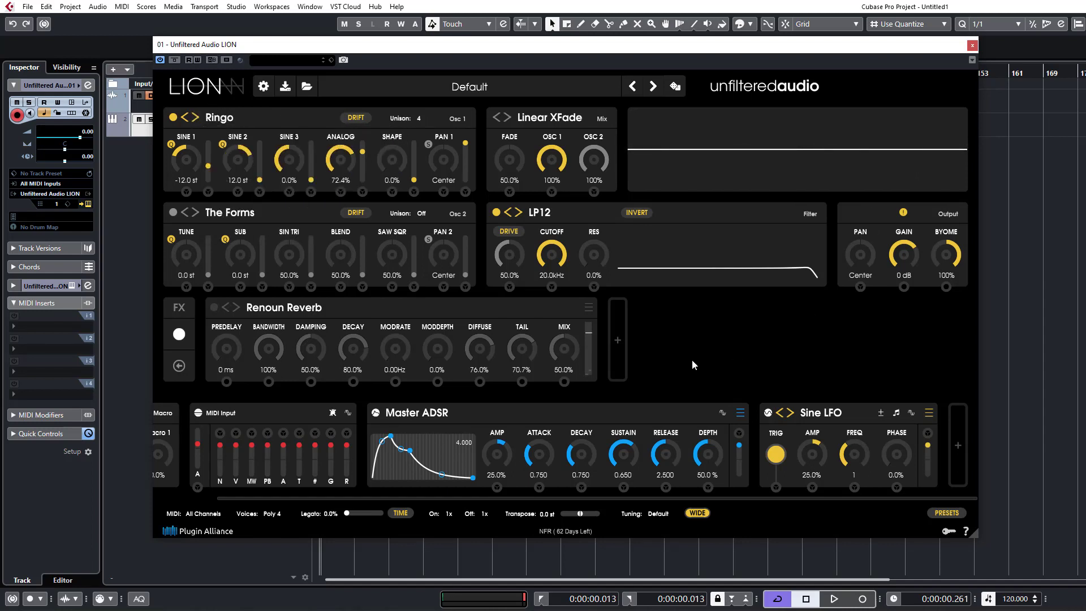
Set Ringo's Sine 1 and Sine 2 tuning to 0 st and Sine 3 to 80.3%.
left_click_drag(200, 159, 214, 122)
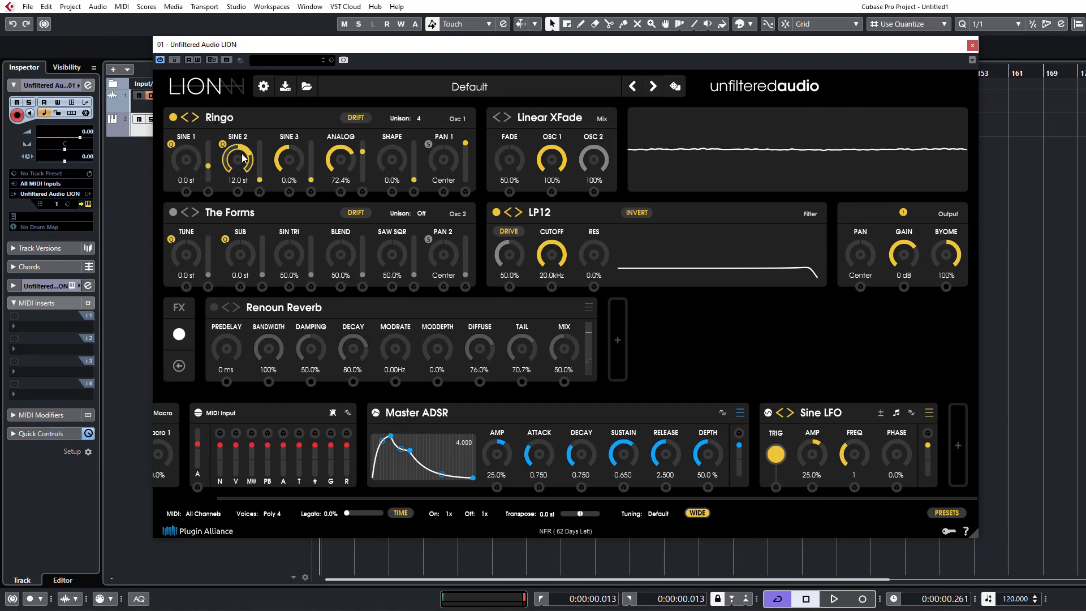
left_click_drag(252, 165, 256, 192)
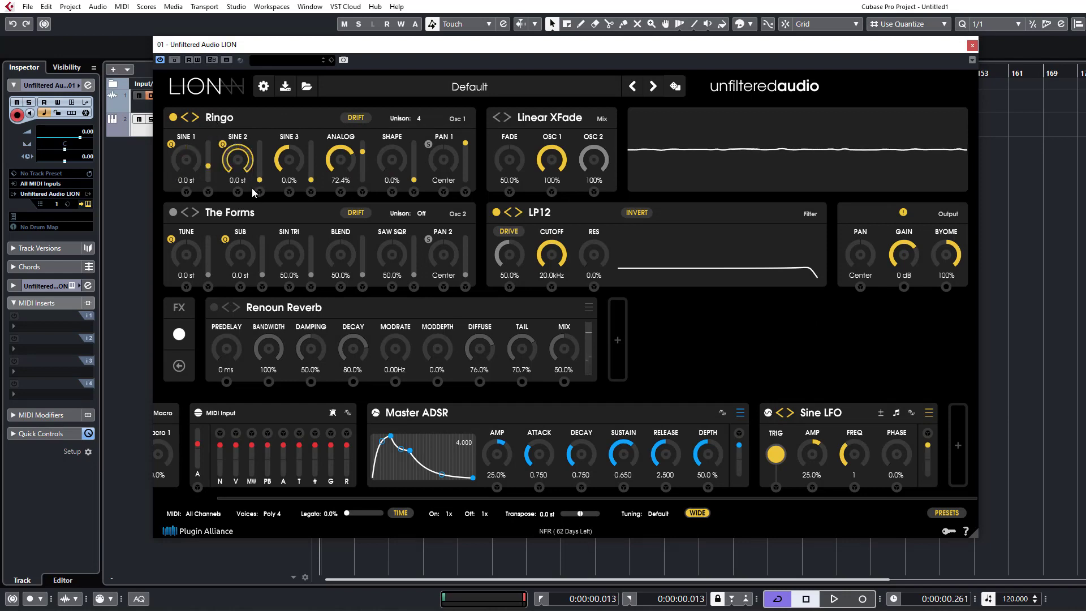
left_click_drag(288, 161, 296, 99)
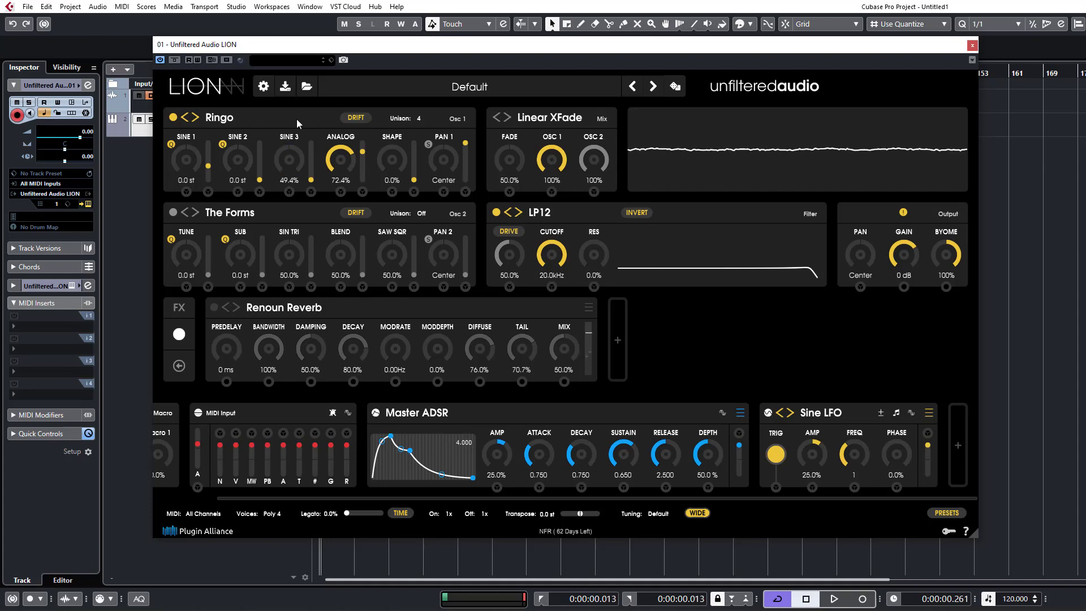
left_click_drag(303, 166, 318, 114)
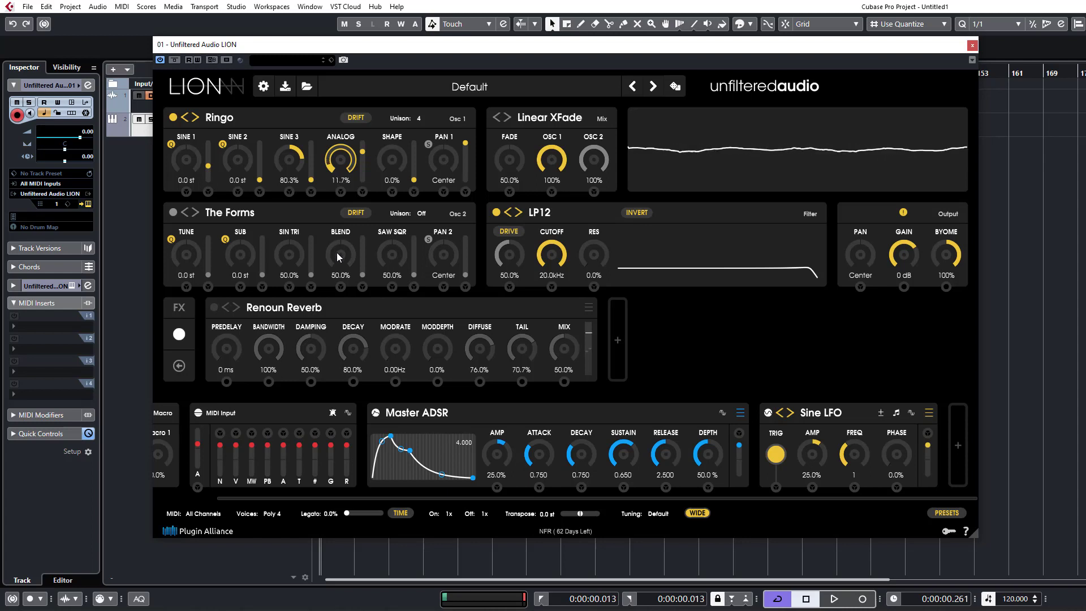
Lower Ringo's Analog to 0%, raise Sine 3 to 100%, and bring Analog up to 73.7%.
left_click_drag(341, 172, 348, 200)
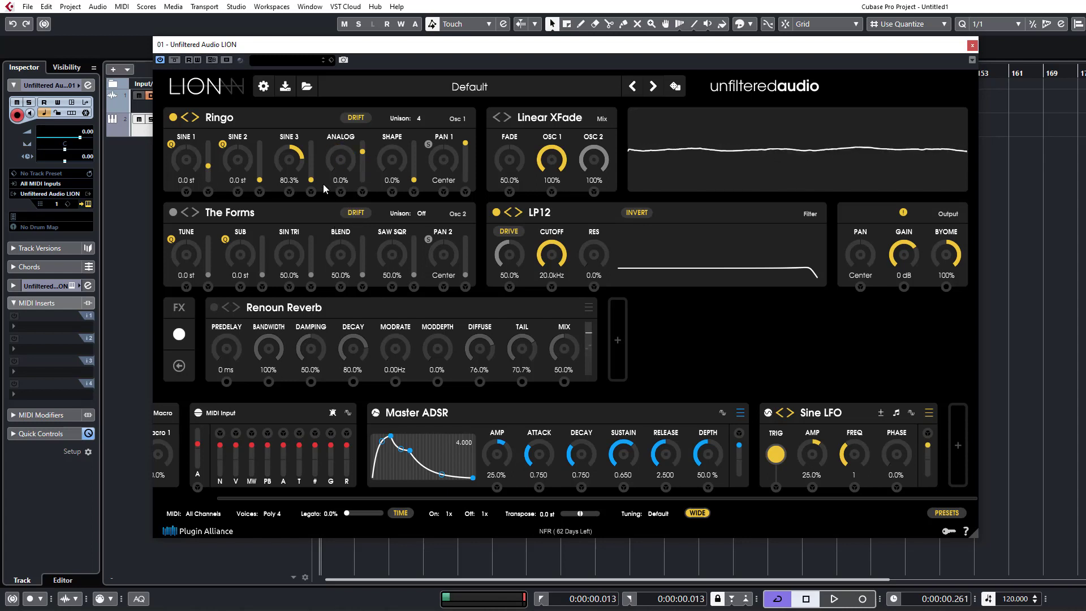
left_click_drag(303, 159, 309, 117)
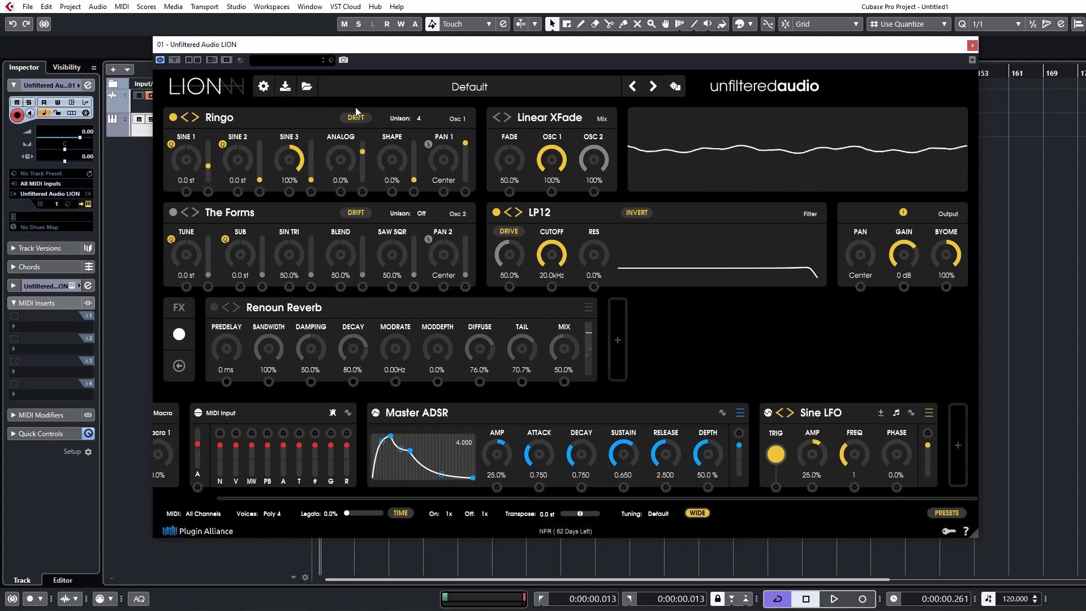
left_click_drag(348, 166, 358, 111)
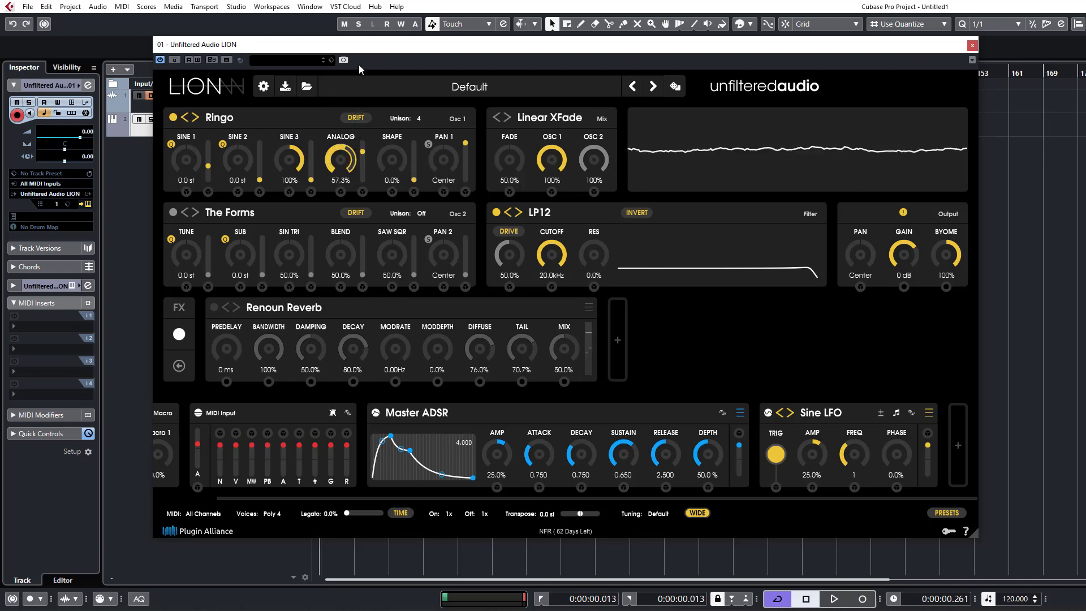
left_click_drag(360, 49, 360, 37)
Tune Ringo's Sine 2 to 12 st and enable stereo mode on oscillator 1.
left_click_drag(252, 164, 264, 121)
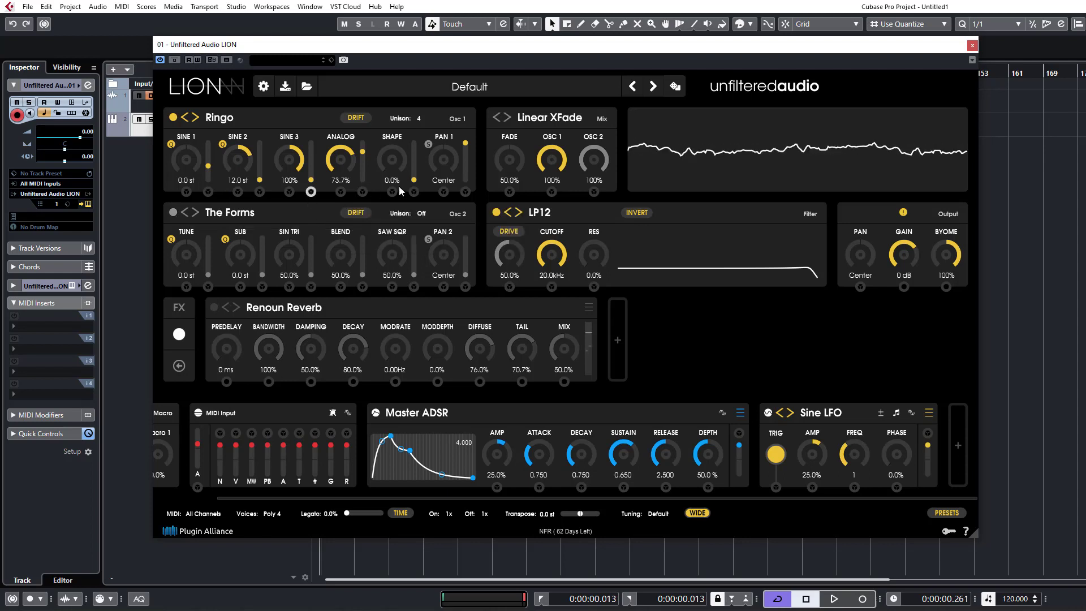
left_click(428, 144)
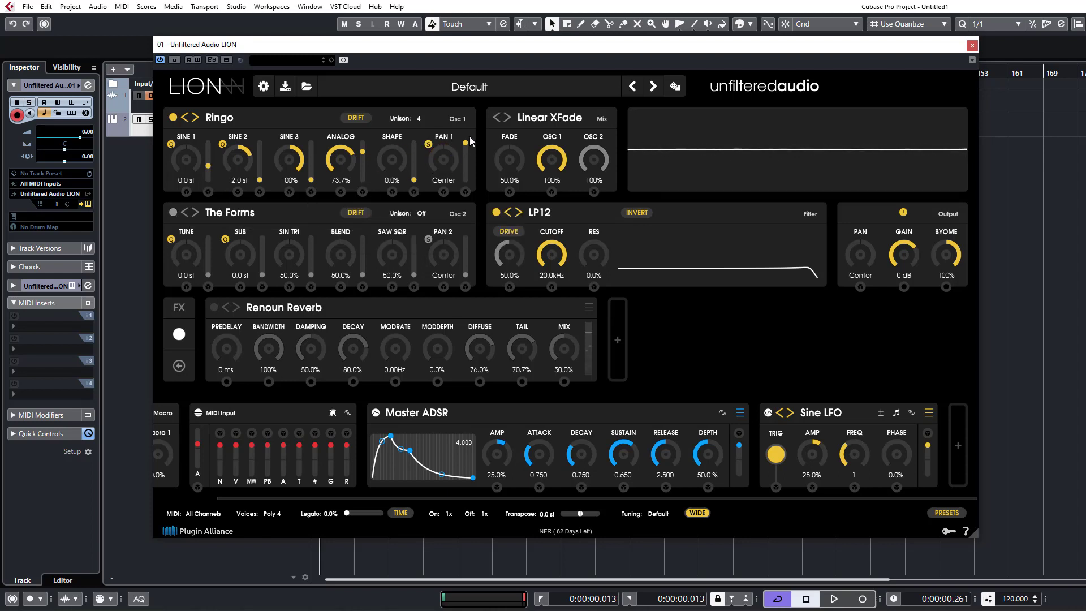
Turn off unison on oscillator 1 and lower Ringo's Sine 3 to 50.6%.
left_click(418, 118)
left_click(427, 129)
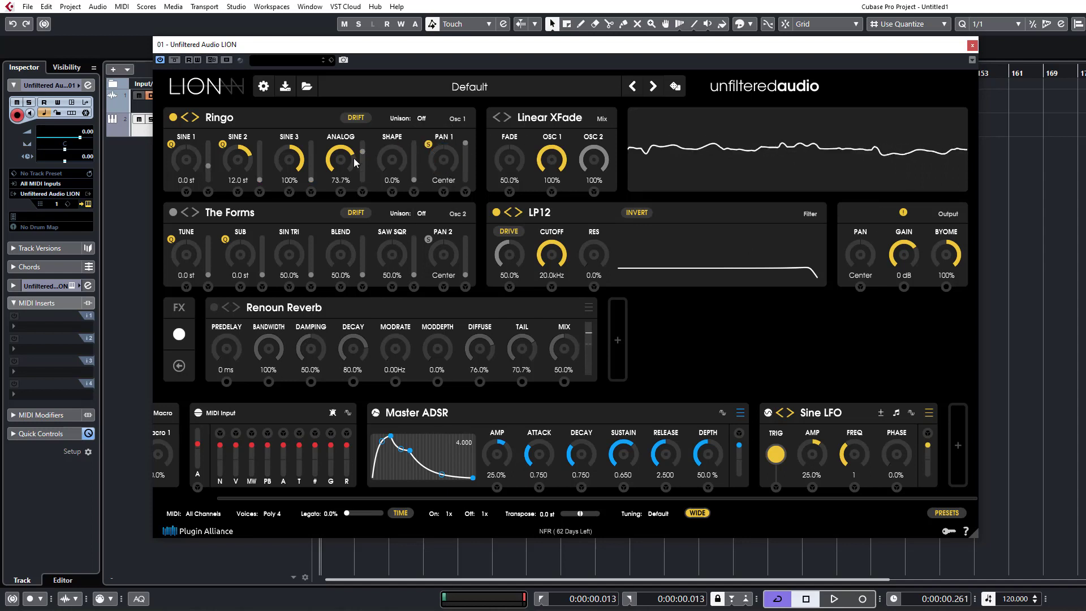
left_click_drag(307, 180, 308, 239)
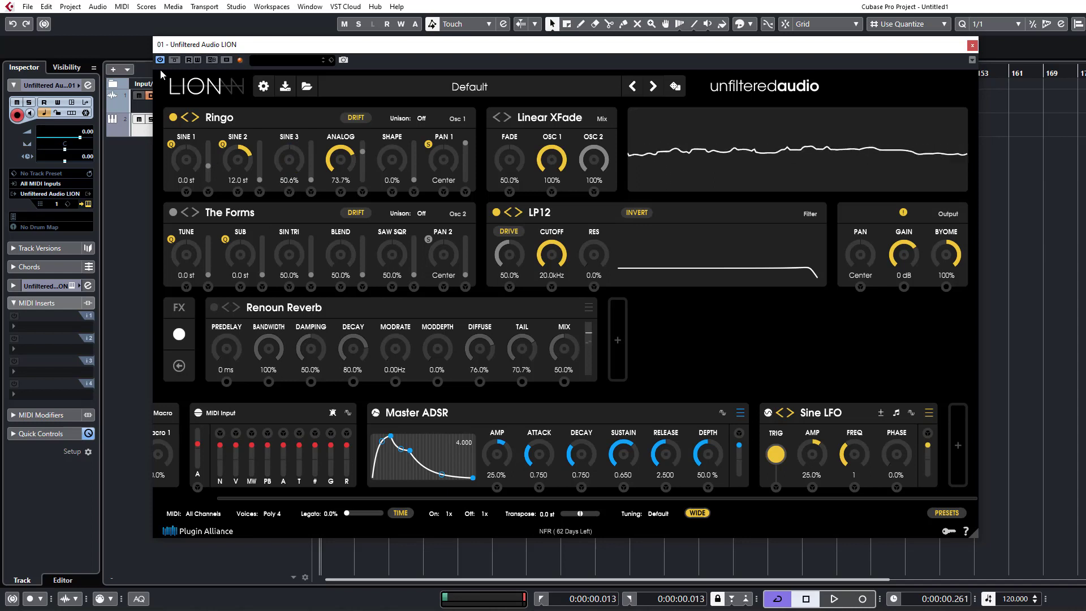
left_click_drag(594, 254, 598, 218)
left_click_drag(554, 264, 588, 305)
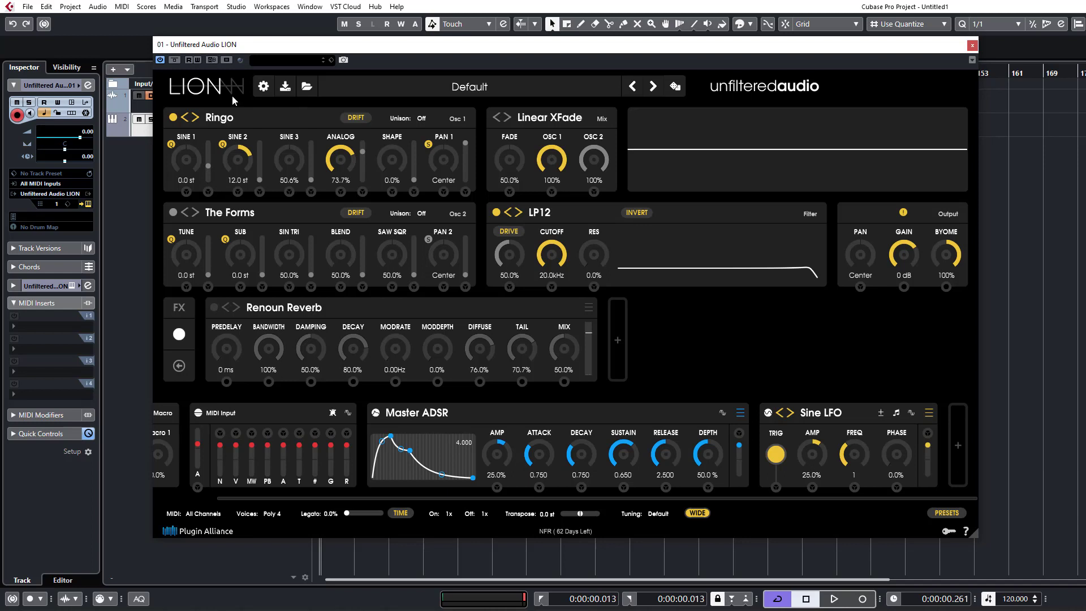
Switch oscillator 1 to Wavefold from the Classic category.
left_click(220, 118)
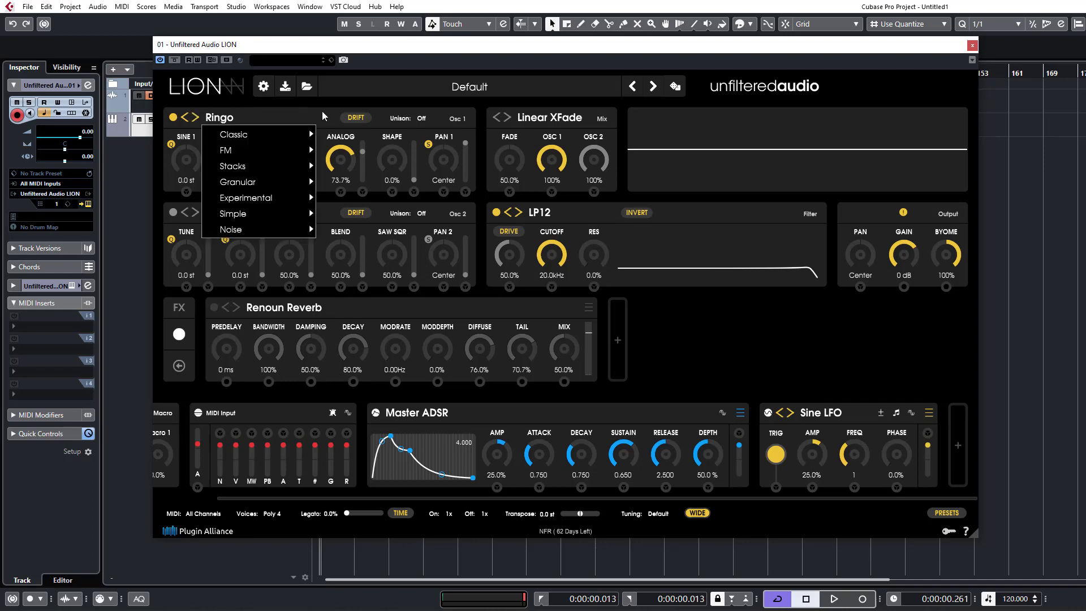
mouse_move(239, 136)
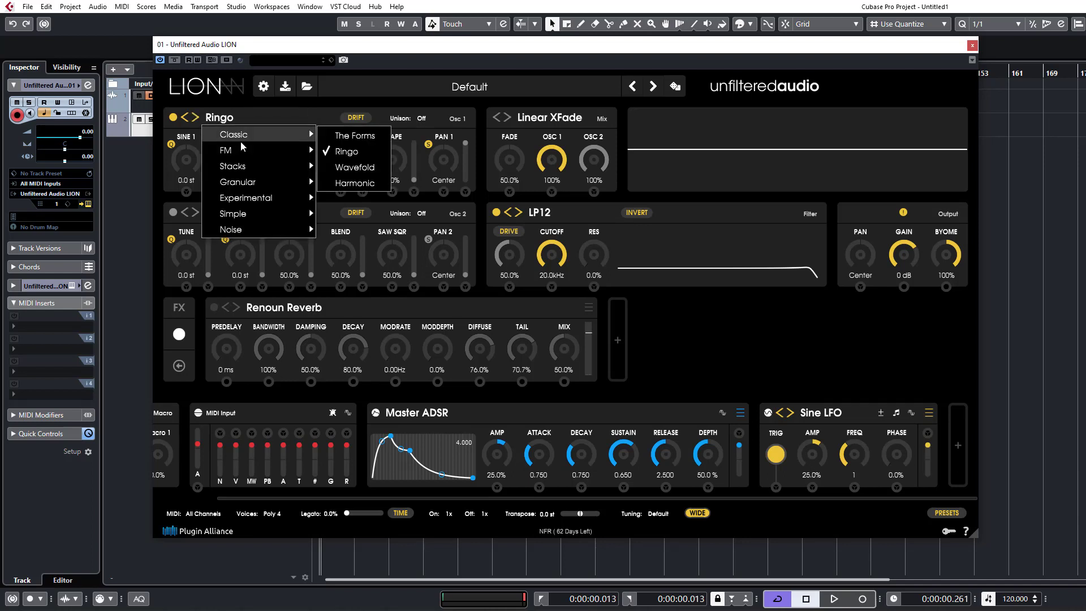
left_click(347, 168)
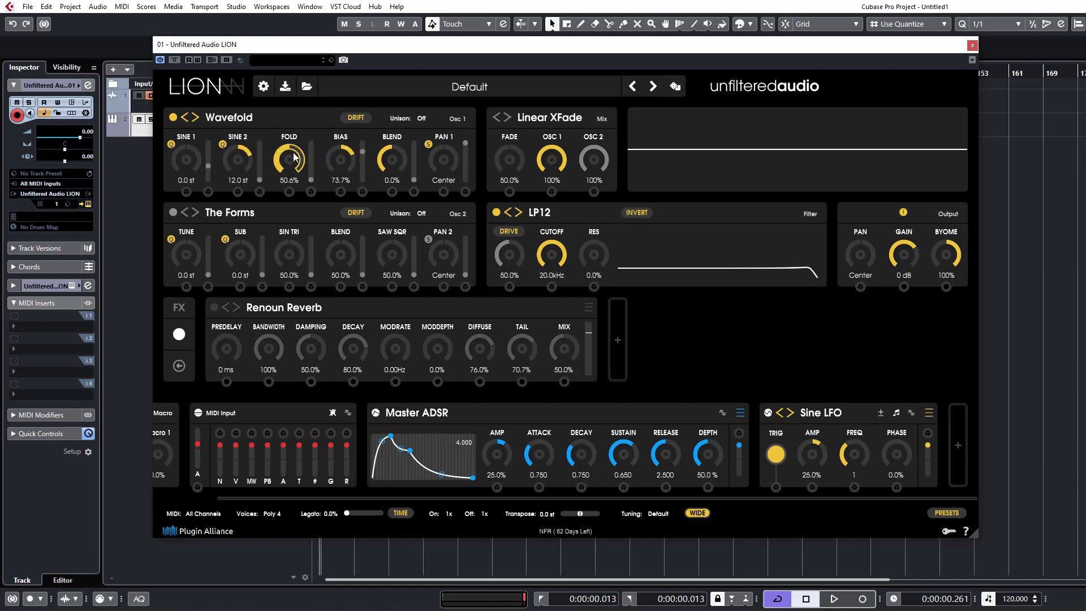
Raise Wavefold's Fold to 91.6% and its Bias to 100%.
left_click_drag(238, 159, 254, 204)
left_click_drag(303, 175, 275, 215)
left_click_drag(189, 158, 240, 126)
left_click_drag(289, 165, 318, 9)
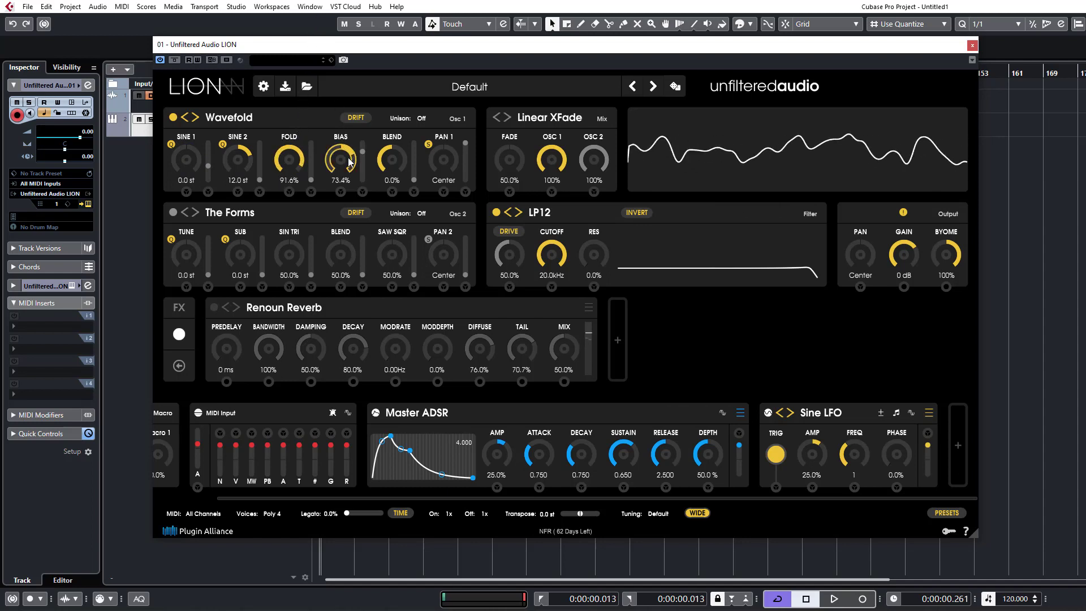
left_click_drag(350, 168, 344, 83)
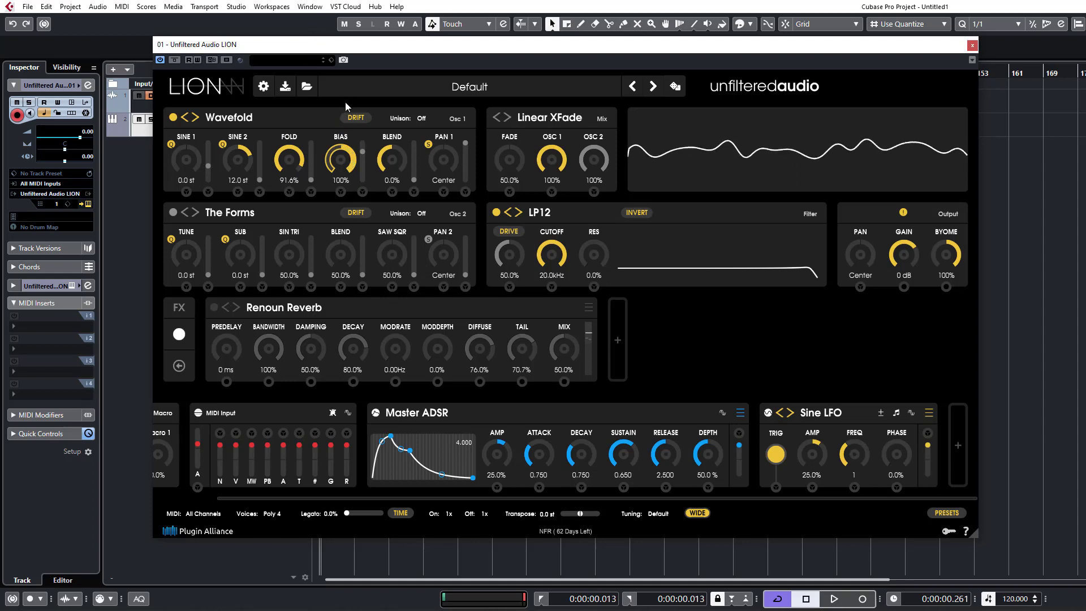
Set Wavefold's Blend to 52.1%.
left_click(429, 145)
left_click_drag(400, 167, 402, 126)
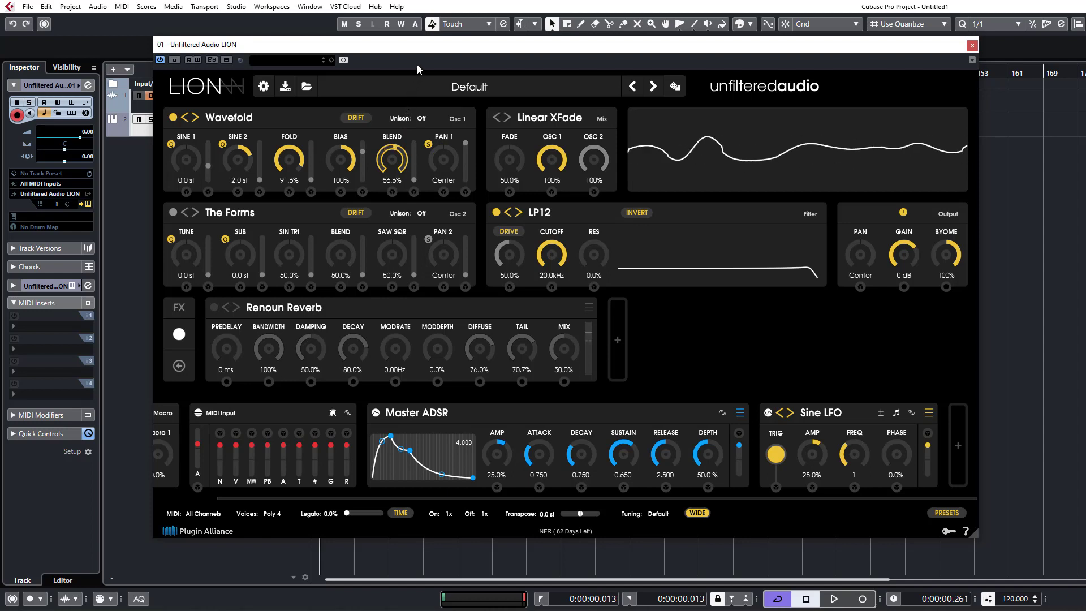
left_click_drag(416, 66, 417, 53)
left_click_drag(398, 154, 400, 165)
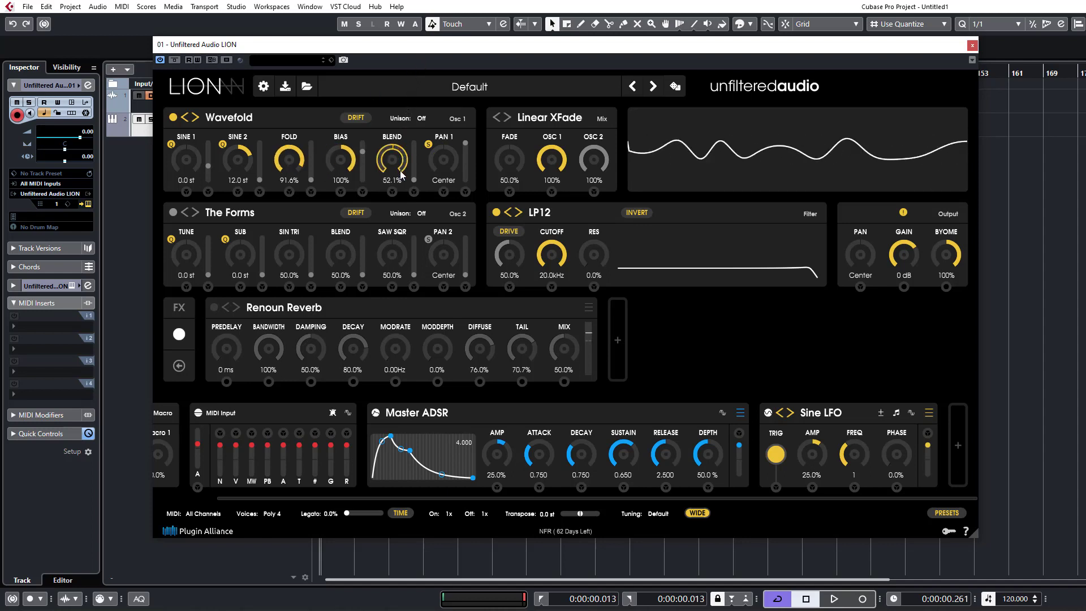
Tune Wavefold's Sine 2 to 24 st and Sine 1 to -12 st, and raise Fold to 97.1%.
left_click_drag(238, 166, 253, 119)
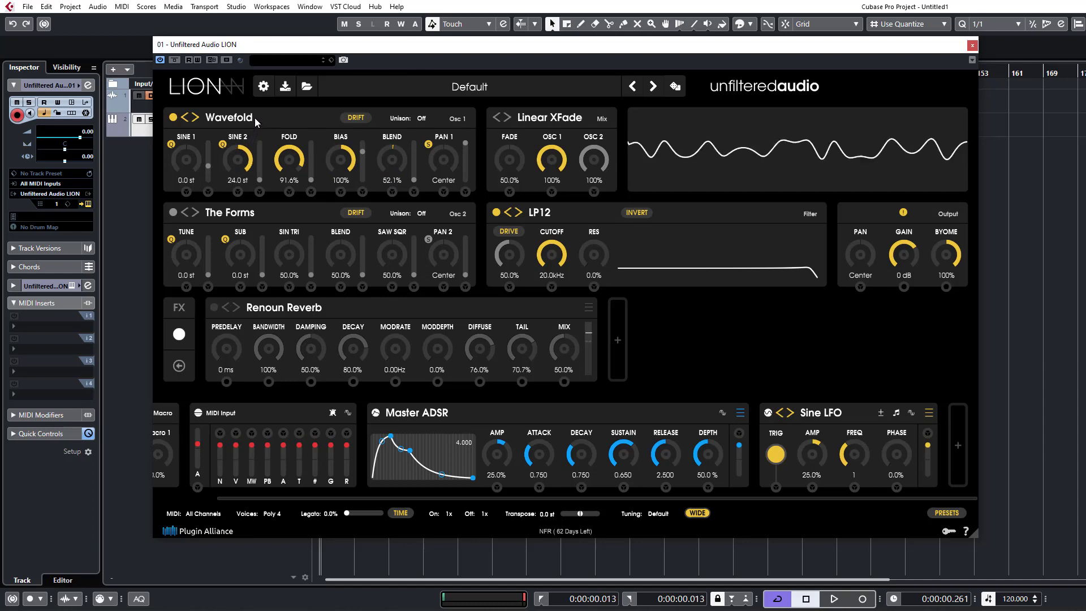
left_click_drag(205, 163, 205, 196)
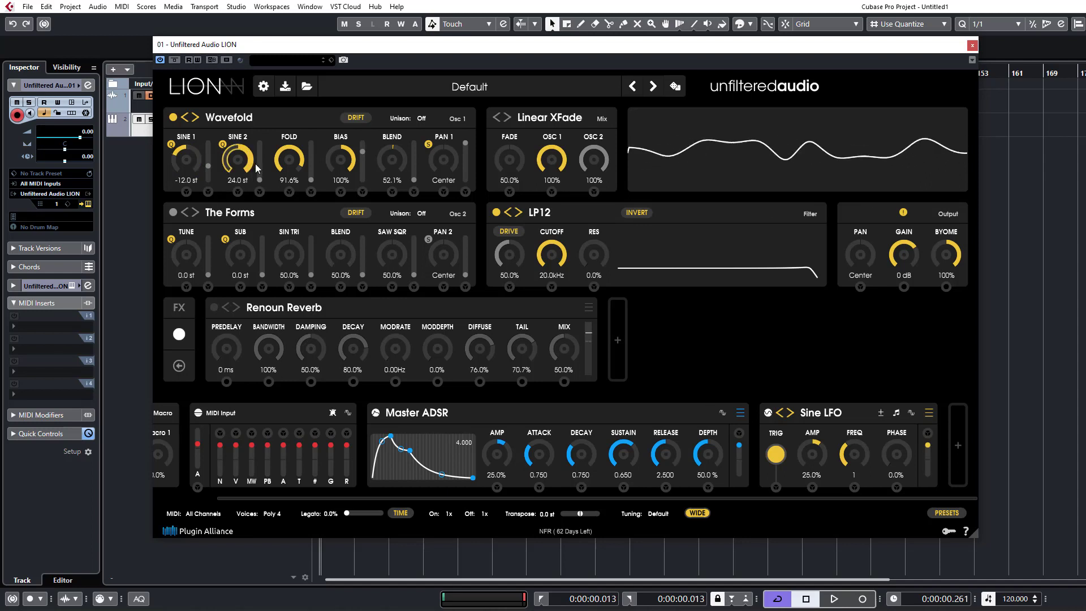
mouse_move(300, 165)
left_mouse_down()
mouse_move(300, 219)
mouse_move(311, 162)
left_mouse_up()
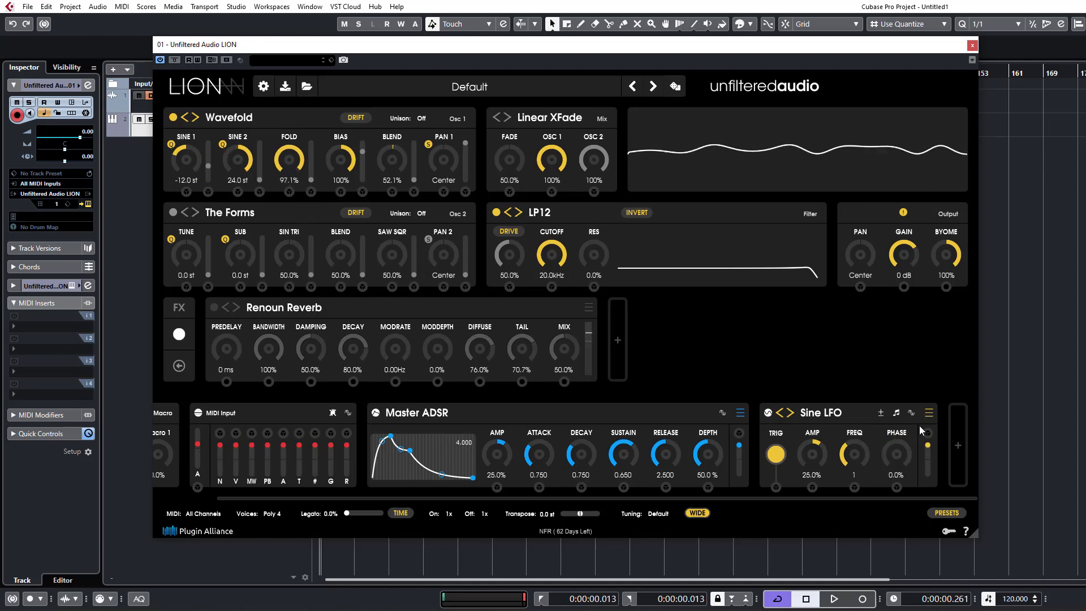
Patch the Sine LFO to Wavefold's Fold, with Fold at 72.0%, LFO Amp at 60.7% and LFO frequency at 1/2.
left_click_drag(928, 432, 291, 204)
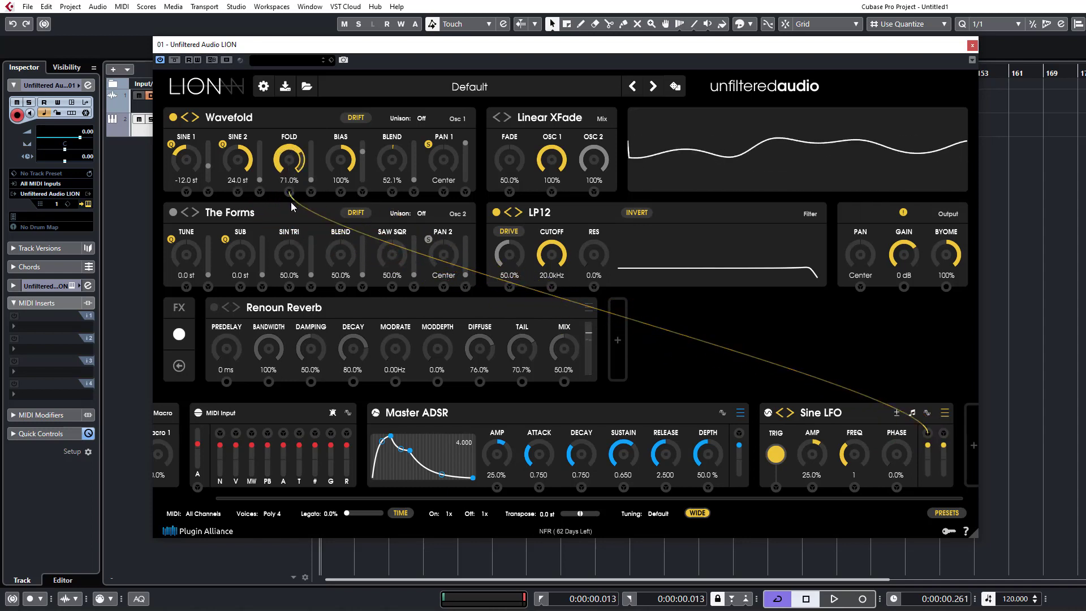
left_click_drag(863, 454, 823, 427)
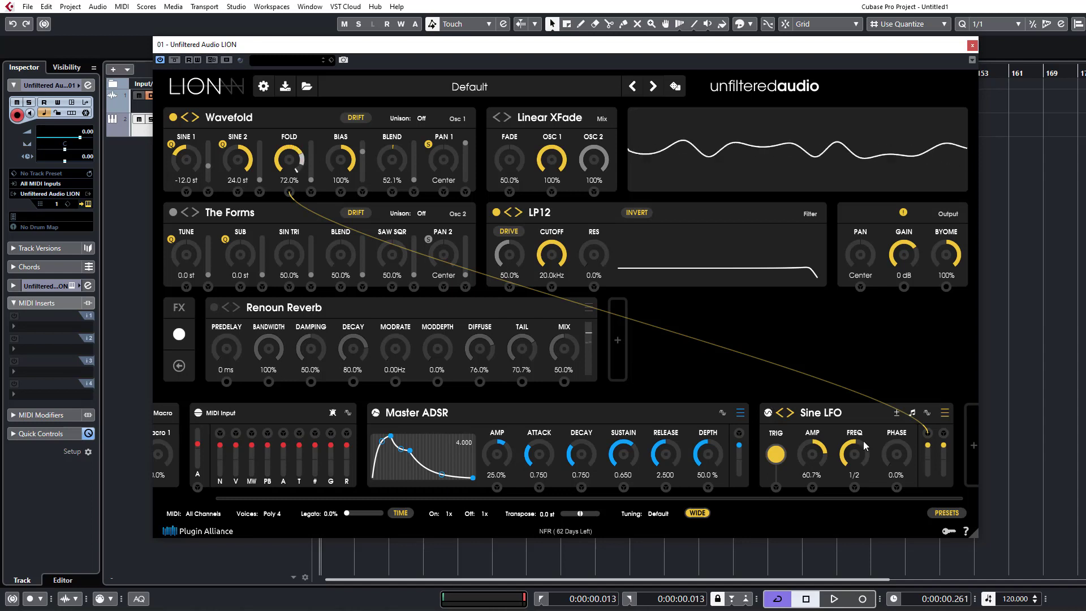
Switch the Sine LFO's rate from tempo sync to Hz and set its frequency to 1.75 Hz.
left_click(912, 412)
left_click_drag(864, 451, 880, 470)
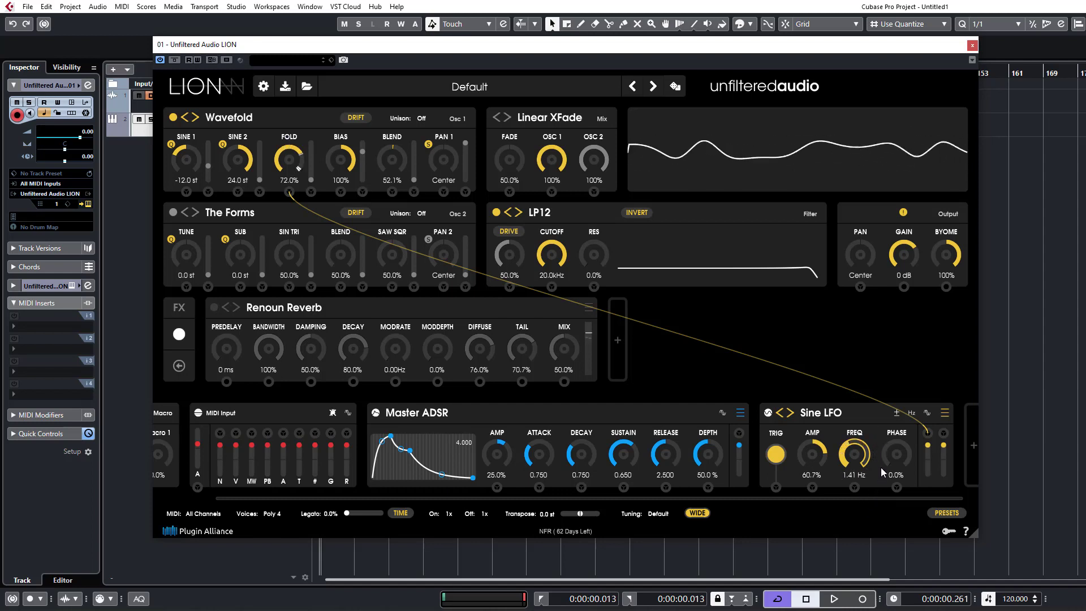
left_click(190, 335)
left_click(292, 113)
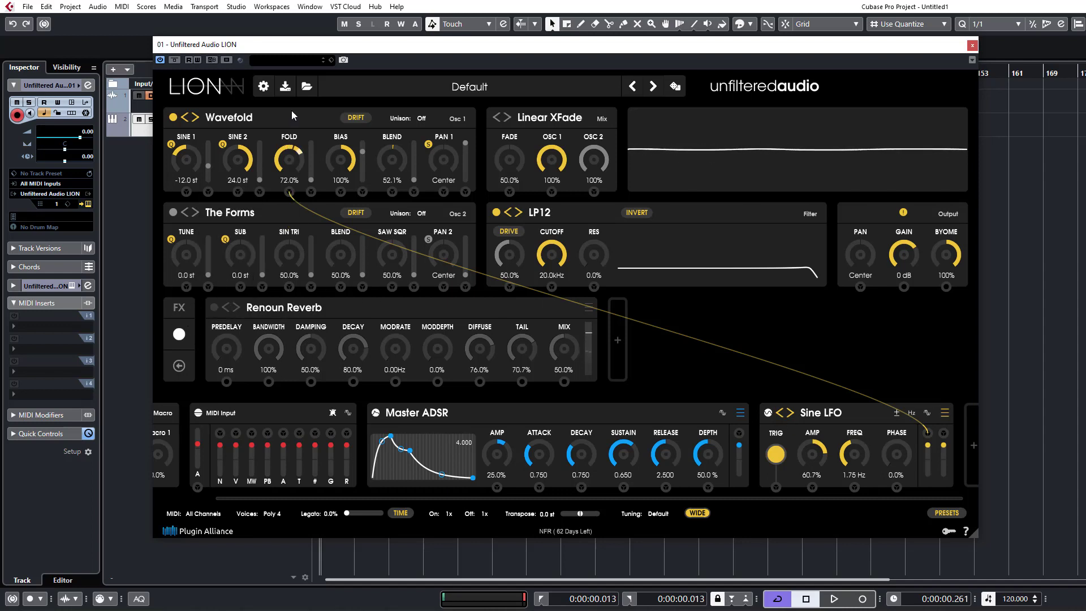
left_click(420, 109)
Switch oscillator 1 to The Forms and set its Tune and Sub to 0 st.
left_click(234, 120)
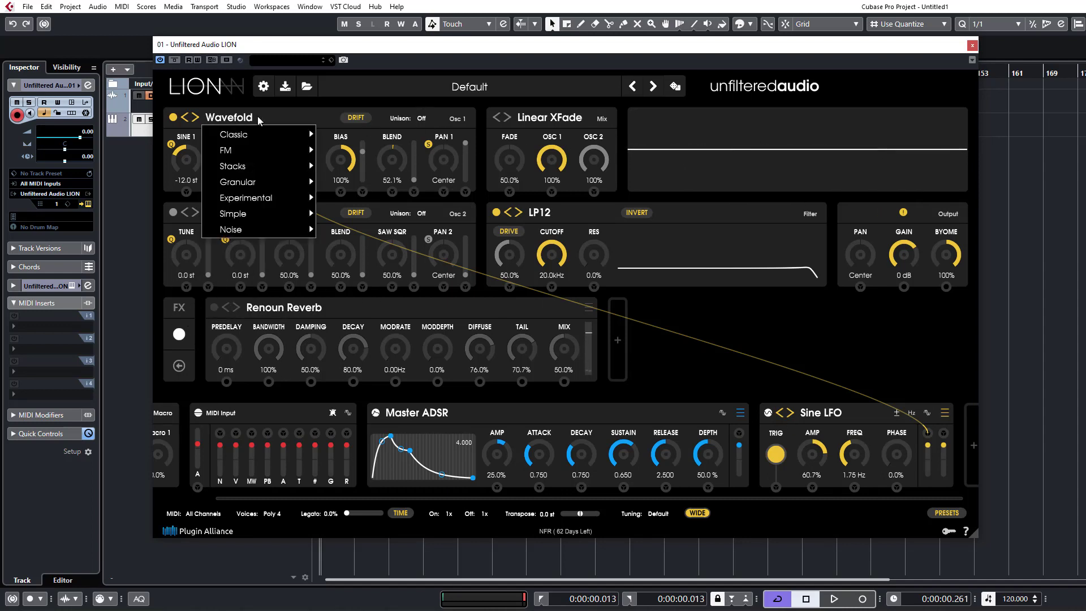
mouse_move(268, 134)
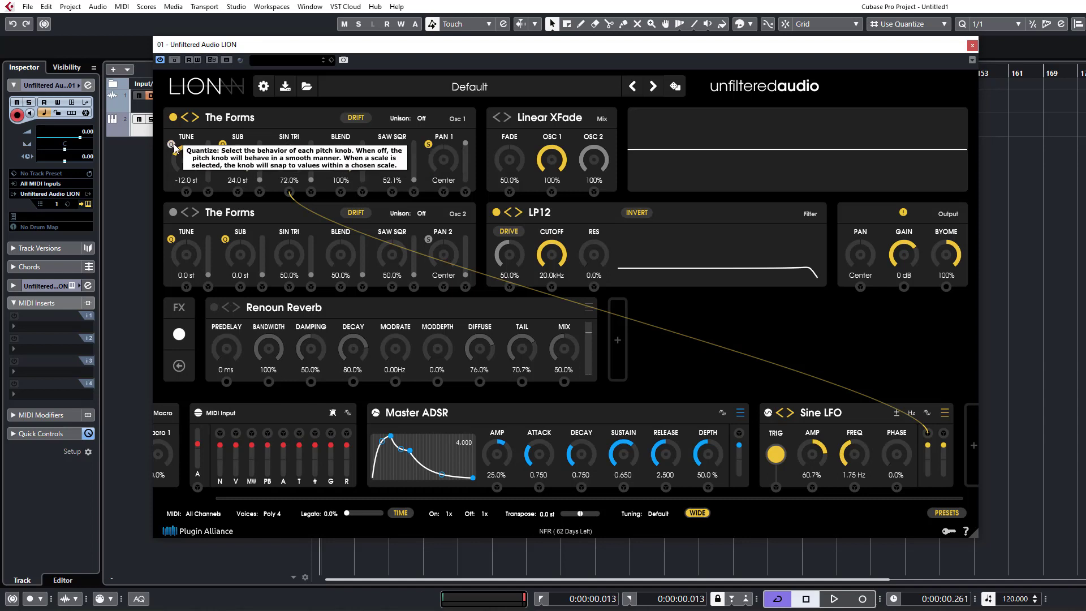
left_click_drag(193, 164, 209, 112)
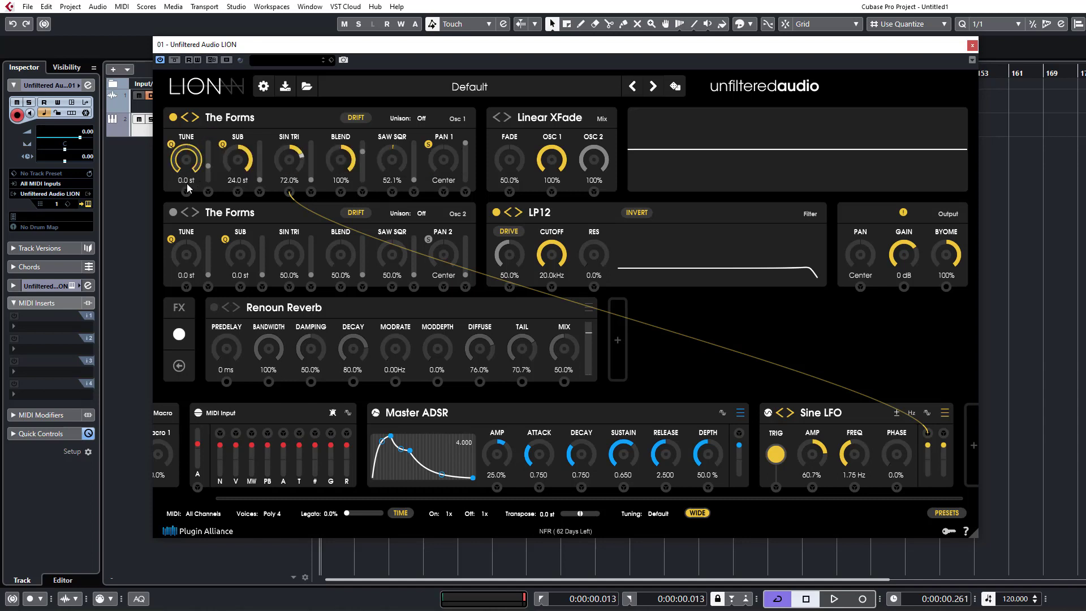
left_click_drag(238, 153, 250, 231)
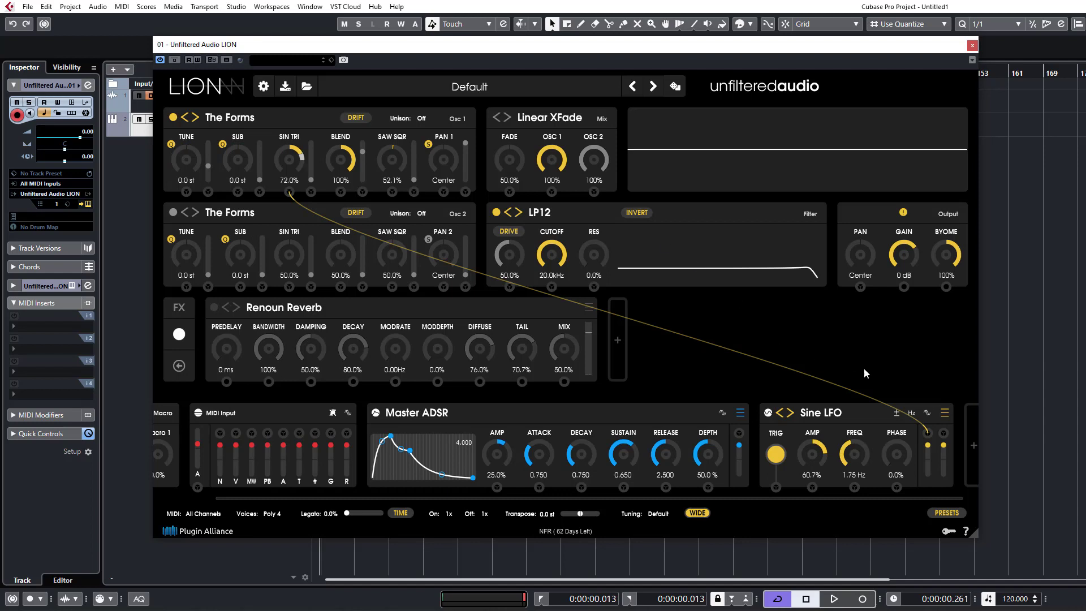
Reroute the Sine LFO from oscillator 1's Sin Tri to Sub and lower the LFO frequency to 0.188 Hz.
mouse_move(928, 433)
left_mouse_down()
mouse_move(903, 465)
mouse_move(924, 433)
left_mouse_up()
left_click_drag(852, 390, 818, 333)
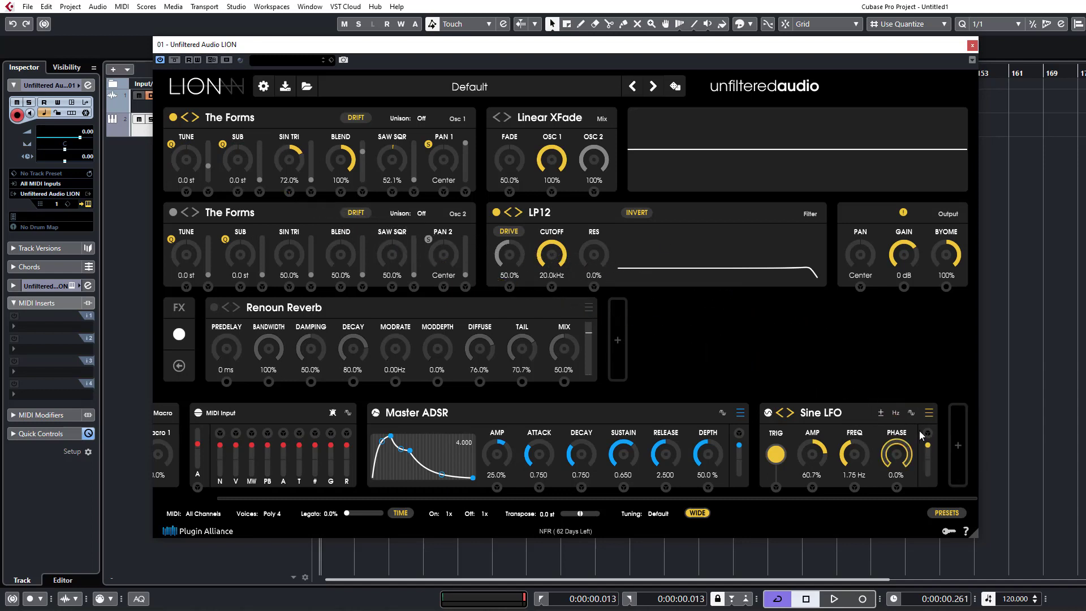
left_click_drag(928, 433, 237, 193)
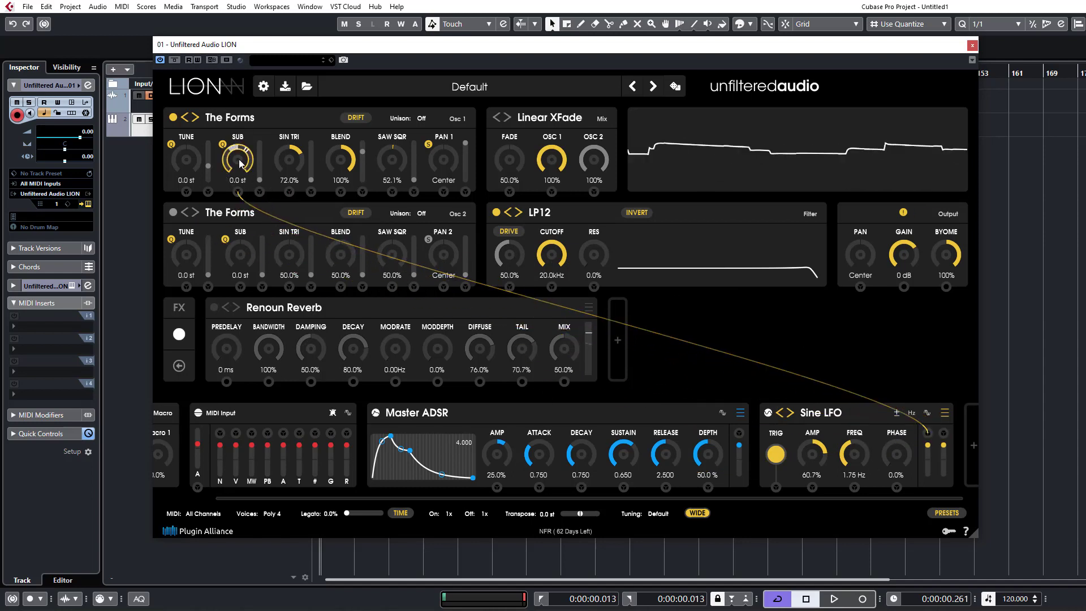
left_click_drag(857, 466, 853, 509)
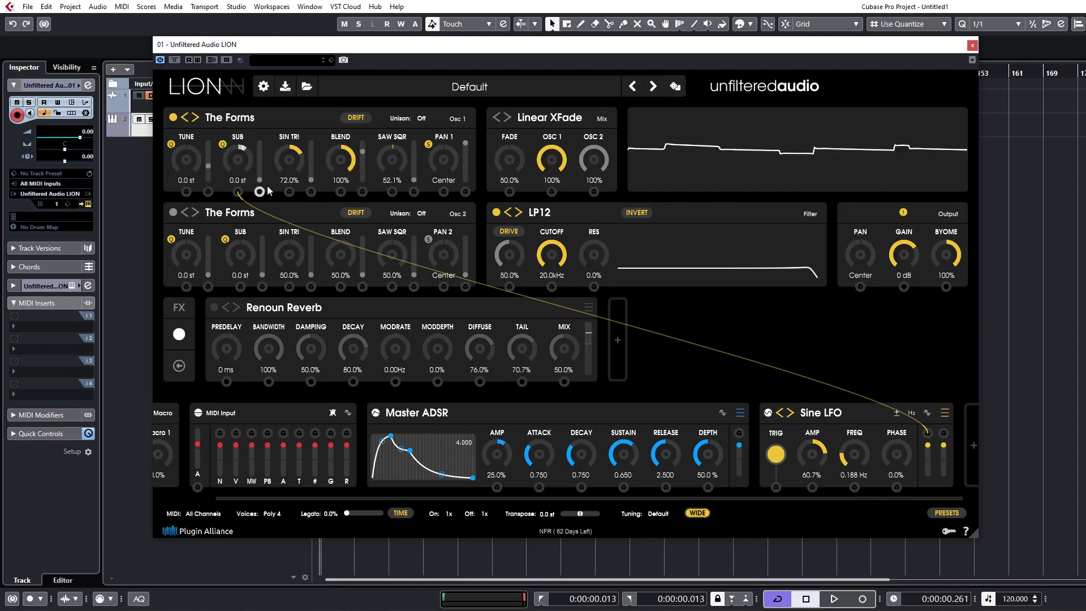
left_click_drag(340, 161, 311, 96)
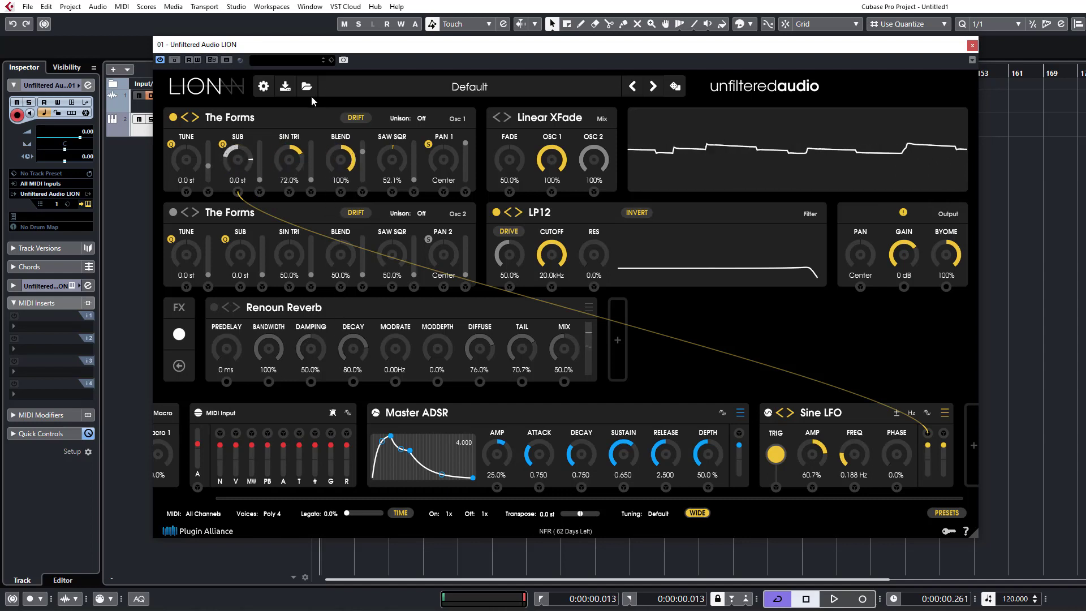
Move the Sine LFO's modulation from Sub to oscillator 1's Tune and raise the LFO Amp to 100%.
left_click_drag(238, 192, 187, 193)
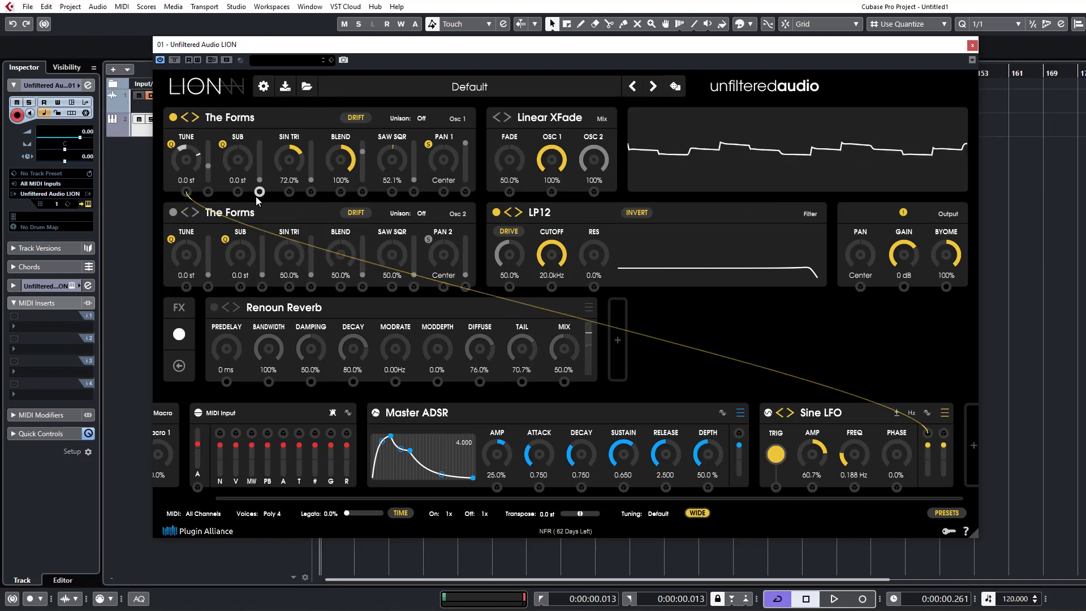
left_click(172, 145)
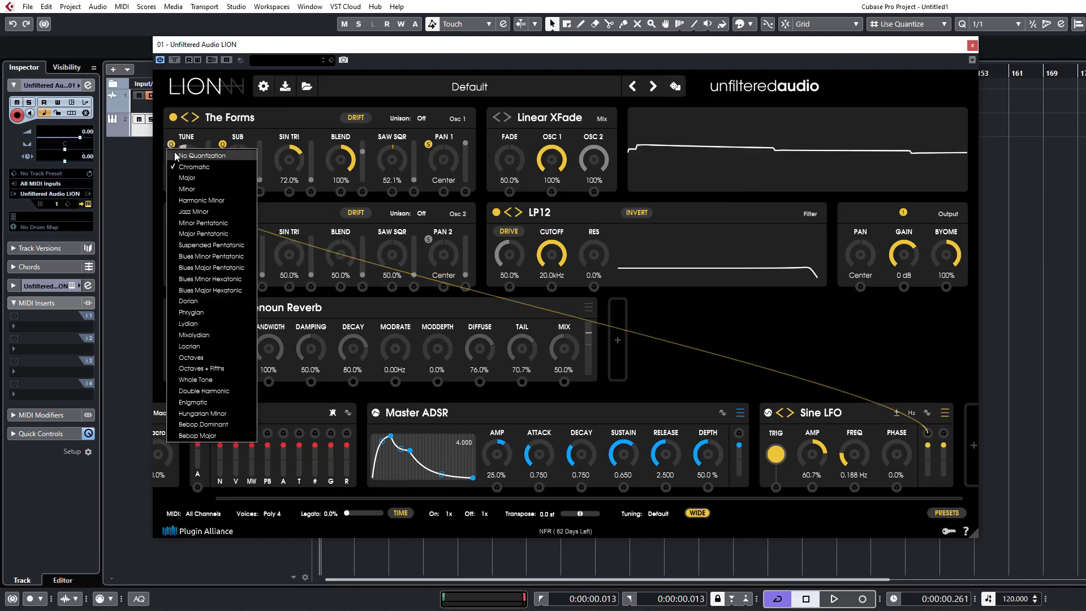
left_click(286, 109)
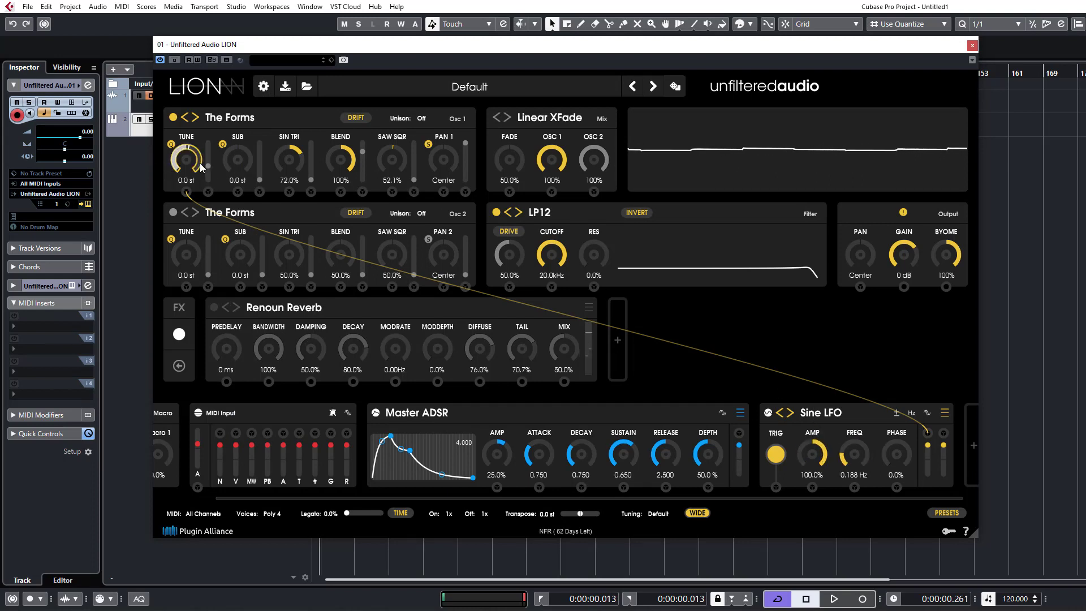
Quantize oscillator 1's Tune to the Minor scale and slow the Sine LFO to 0.025 Hz.
left_click(171, 145)
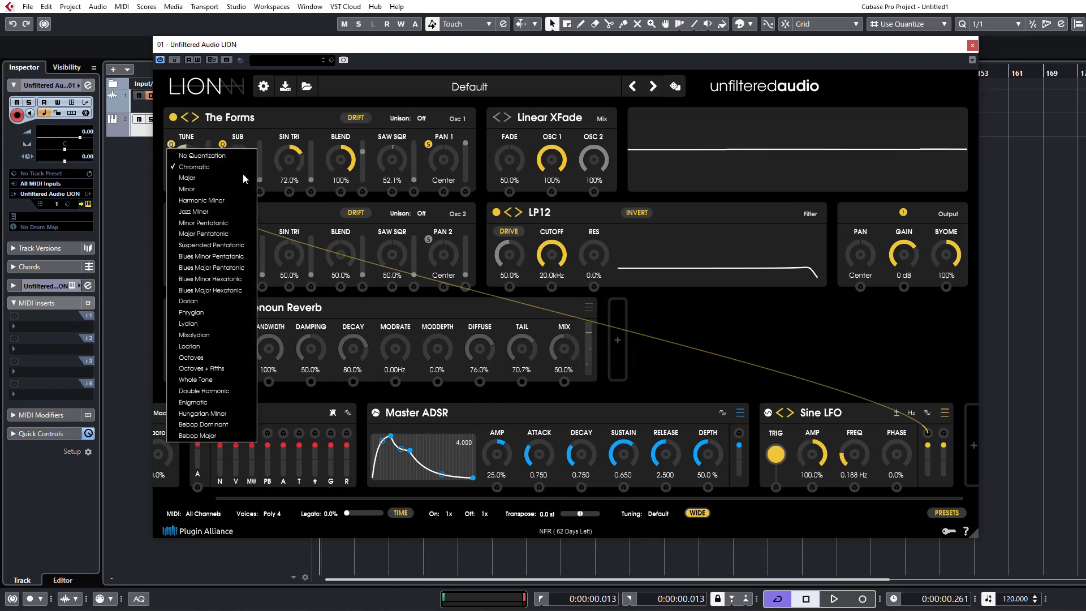
left_click(207, 189)
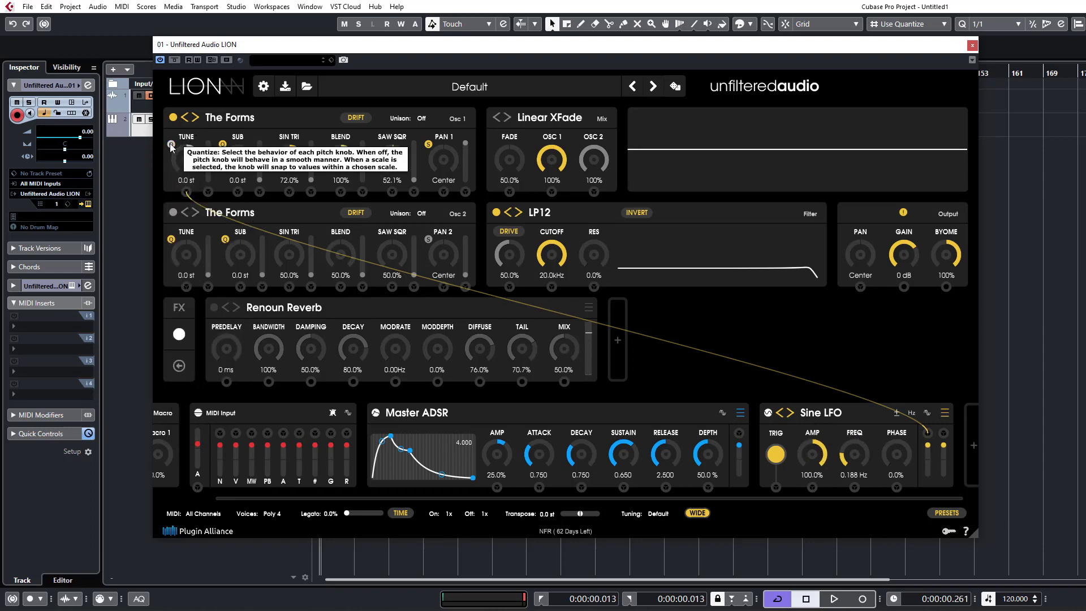
left_click_drag(869, 457, 869, 478)
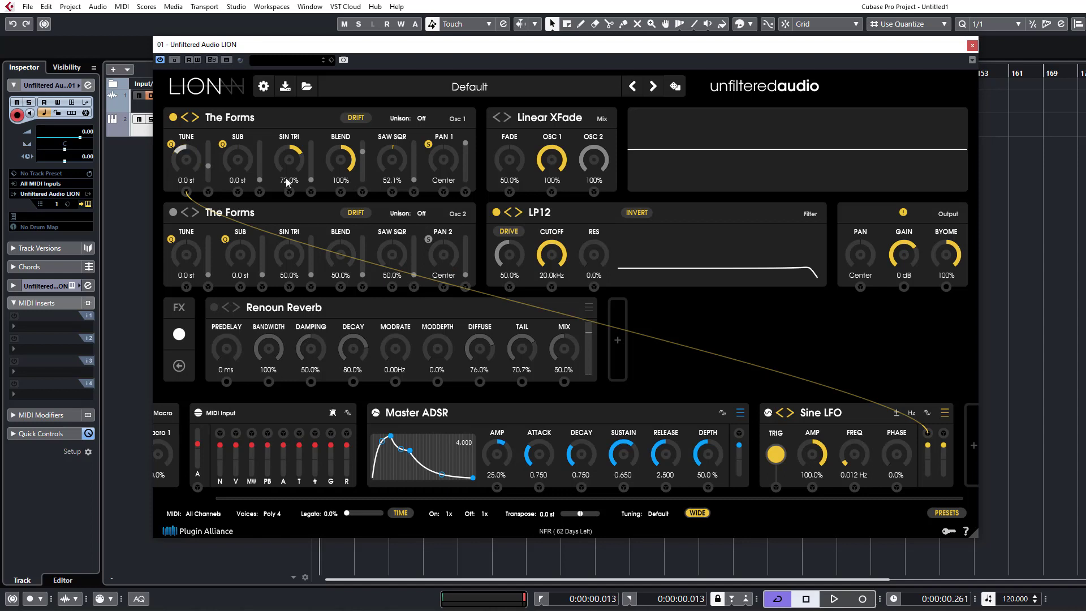
left_click_drag(869, 456, 872, 446)
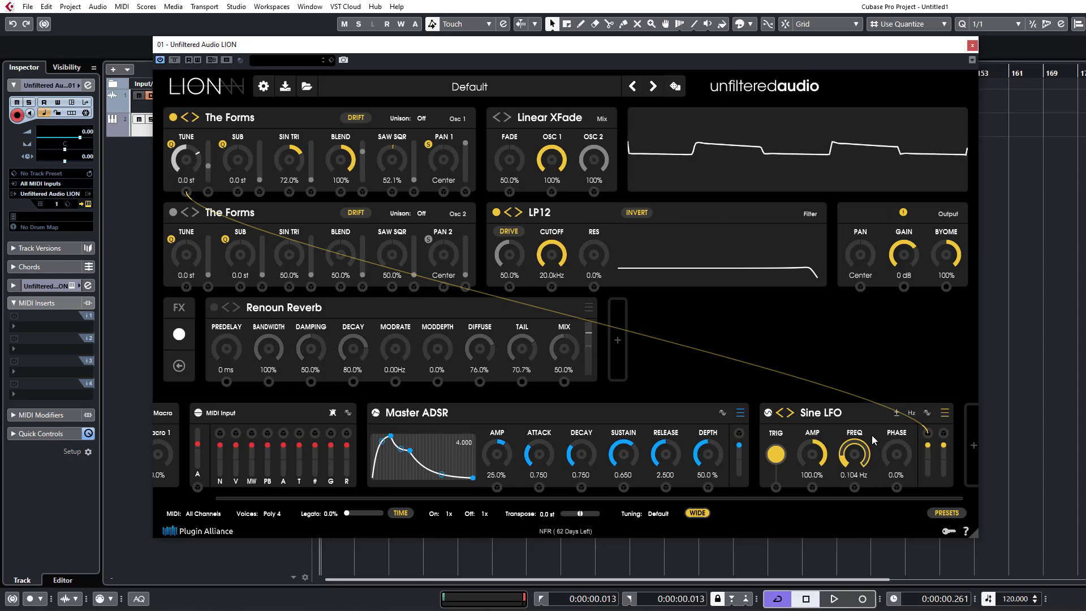
mouse_move(872, 442)
left_mouse_down()
mouse_move(877, 423)
mouse_move(878, 440)
left_mouse_up()
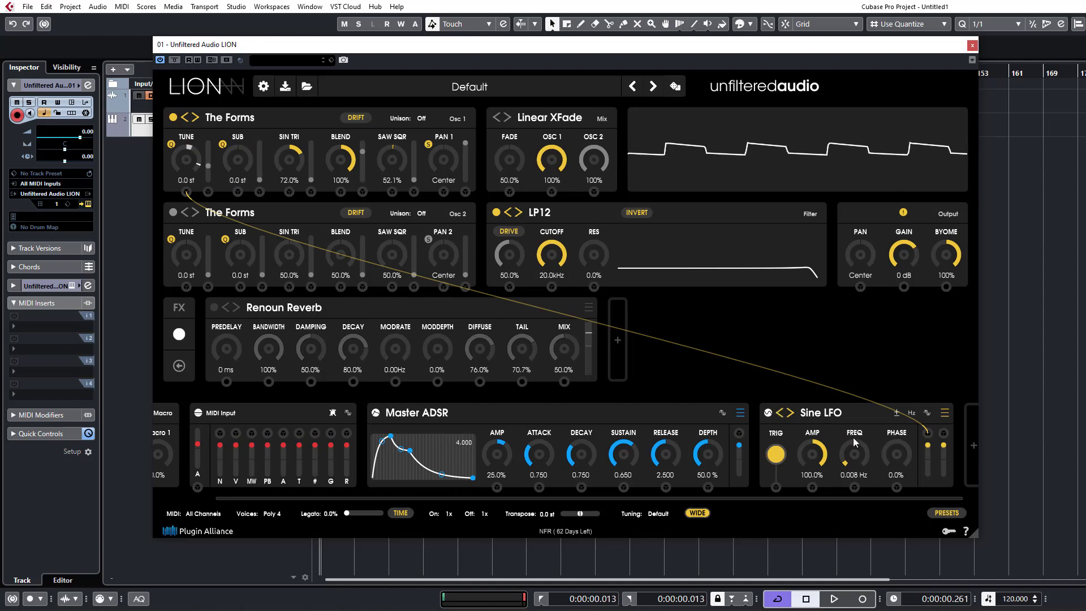
left_click_drag(850, 442, 850, 438)
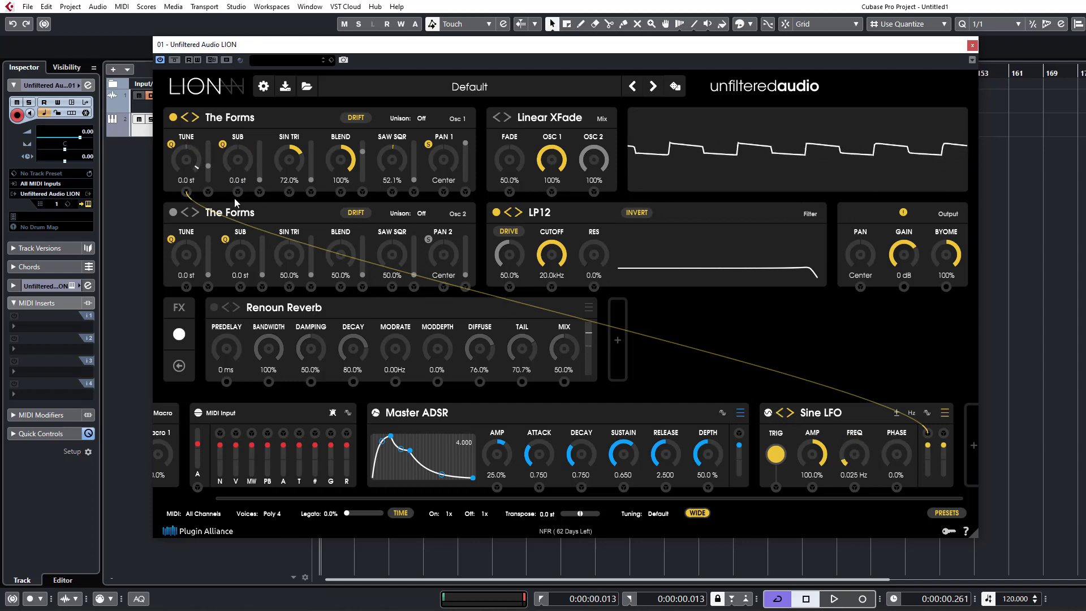
Quantize oscillator 1's Tune to the Major scale and raise the Sine LFO frequency to 0.067 Hz.
left_click(171, 145)
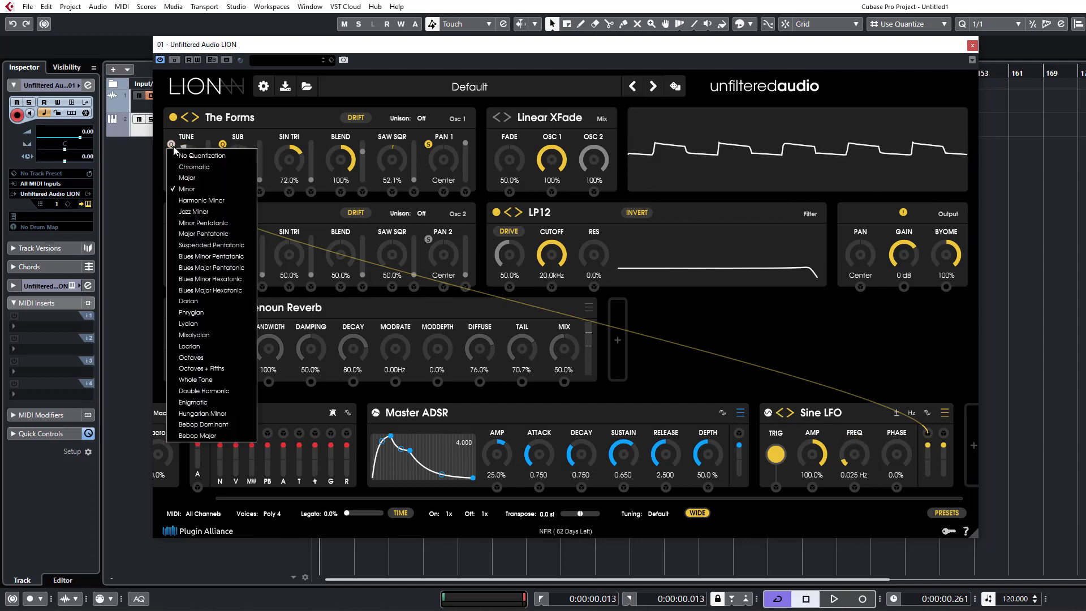
left_click(205, 178)
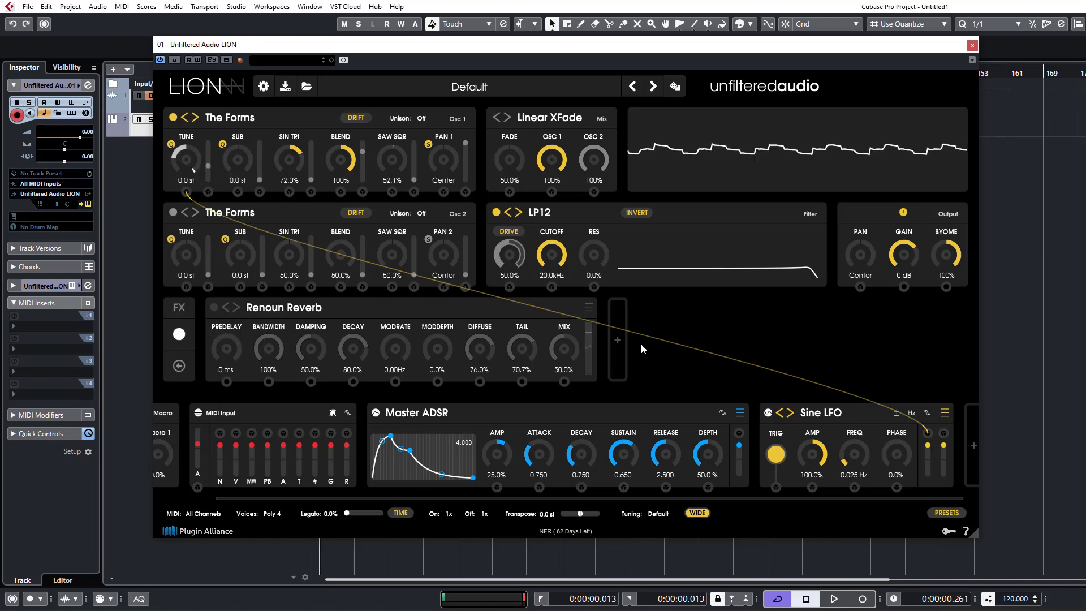
left_click_drag(848, 454, 849, 451)
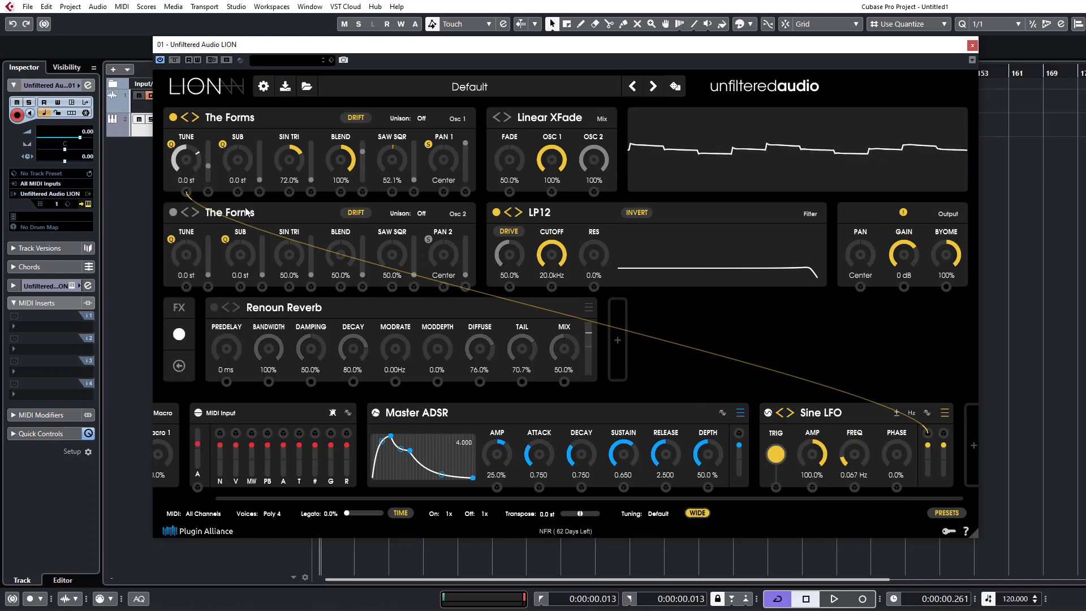
Return oscillator 1's Tune quantization to Chromatic, keep Sub on Chromatic, and disconnect the Sine LFO from Tune.
left_click(172, 145)
left_click(178, 150)
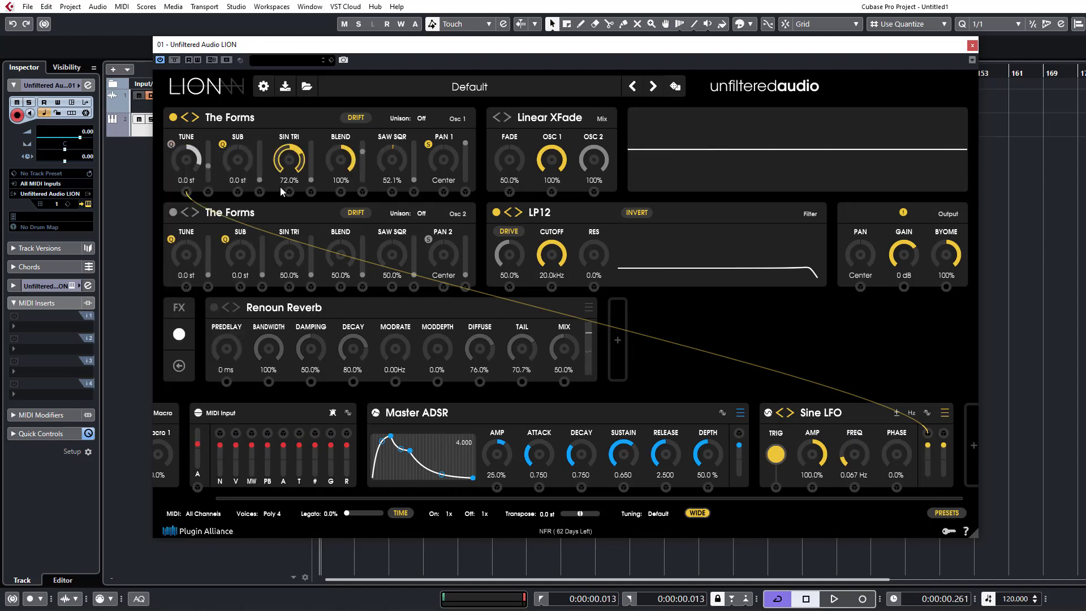
left_click(171, 144)
left_click(192, 168)
left_click(222, 144)
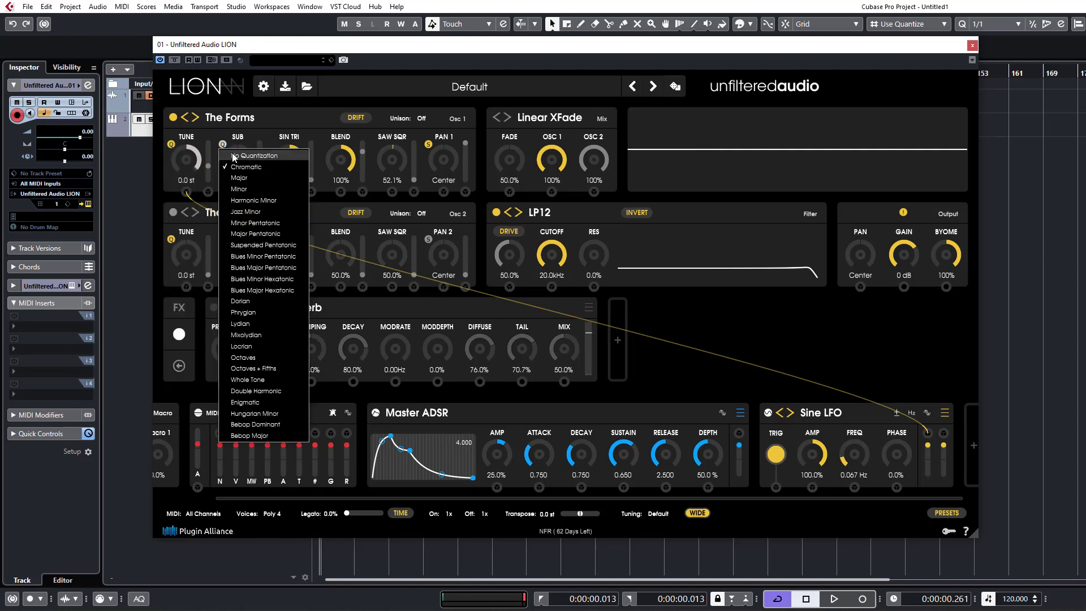
left_click(242, 165)
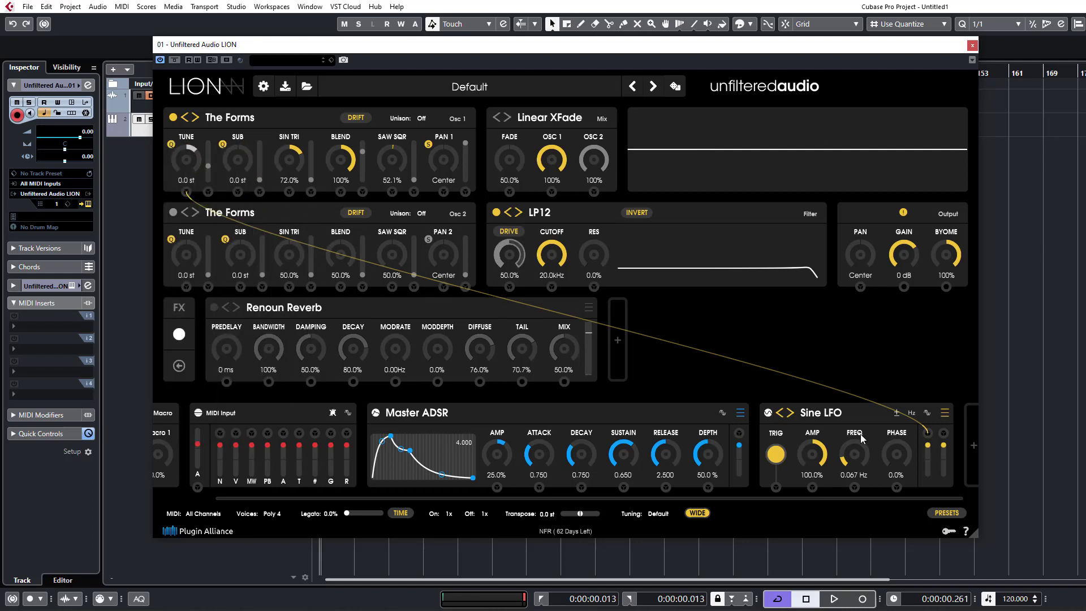
left_click_drag(927, 431, 510, 238)
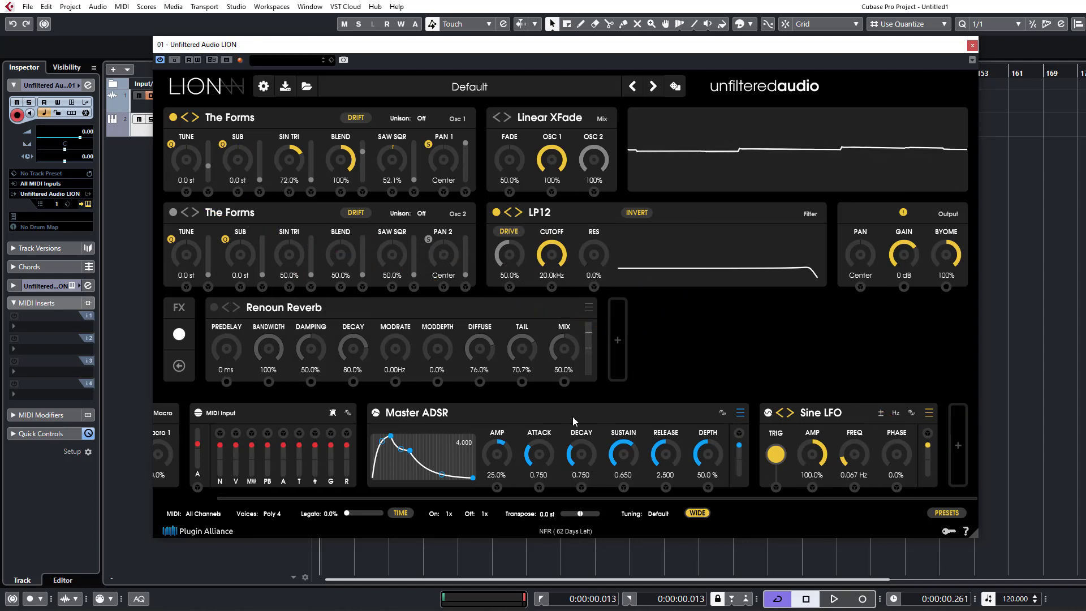
Switch oscillator 1 to the Classic Harmonic mode and set its A Ratio, Blend and Shape to 0%.
left_click(233, 125)
mouse_move(272, 138)
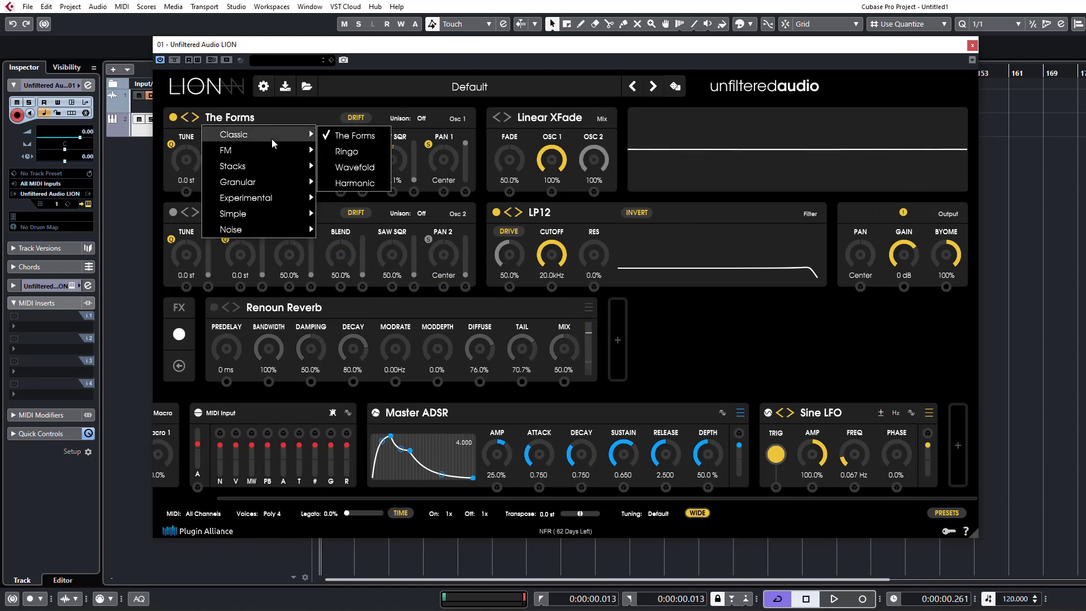
left_click(359, 184)
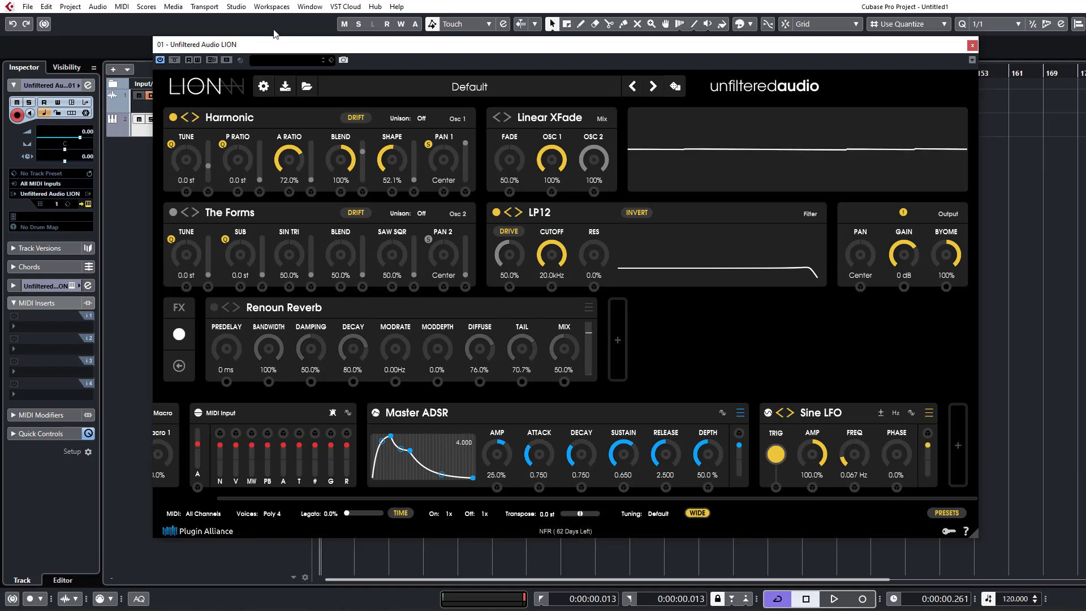
left_click_drag(286, 165, 295, 272)
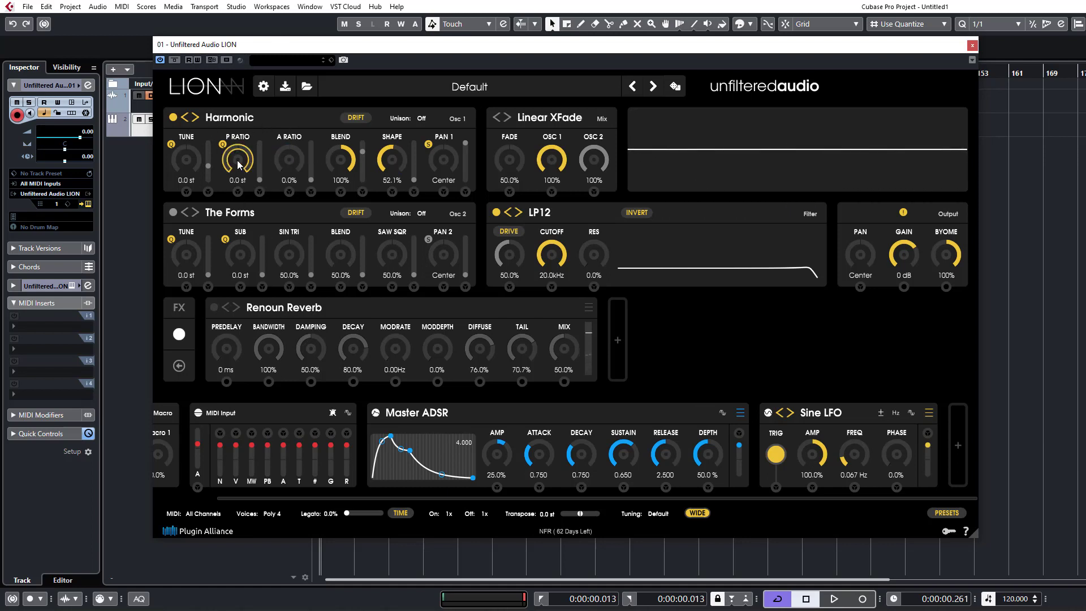
left_click_drag(345, 163, 314, 457)
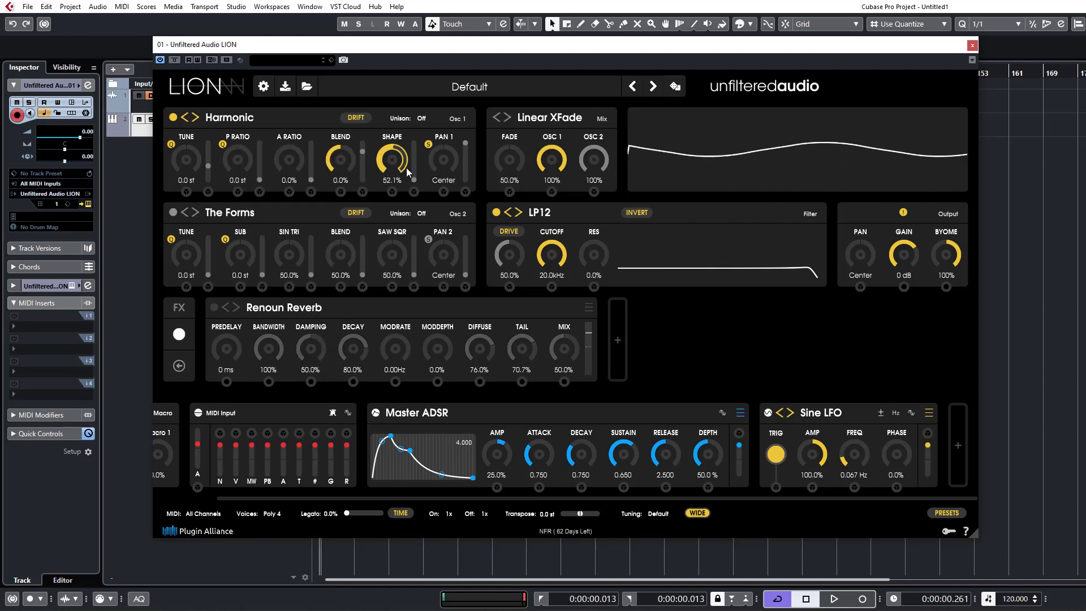
left_click_drag(392, 162, 389, 277)
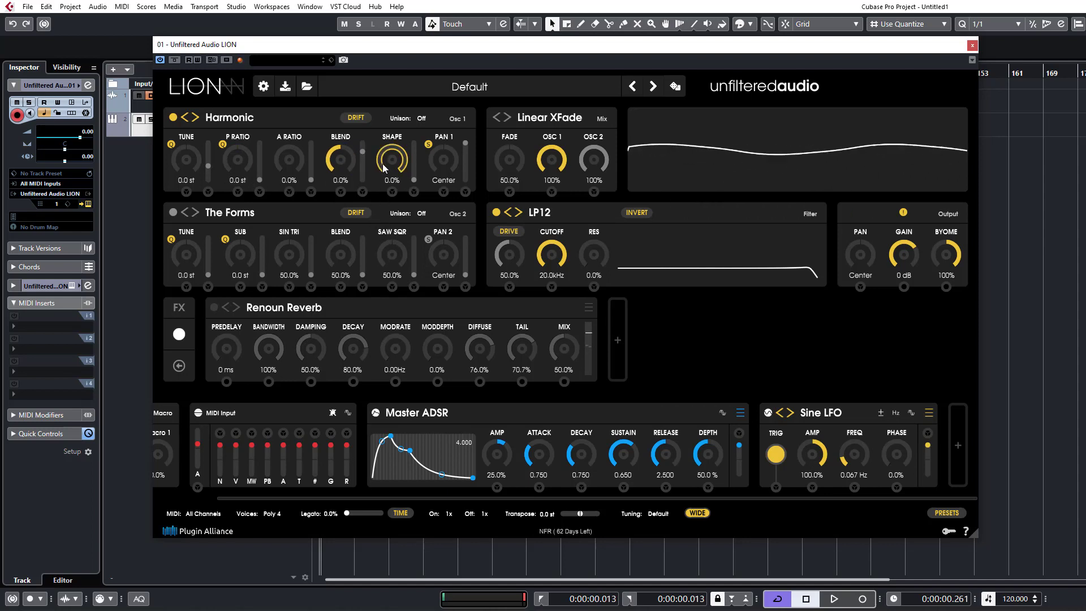
Raise the Harmonic oscillator's Shape gradually to 100%.
left_click_drag(399, 168, 399, 141)
left_click_drag(402, 100, 405, 52)
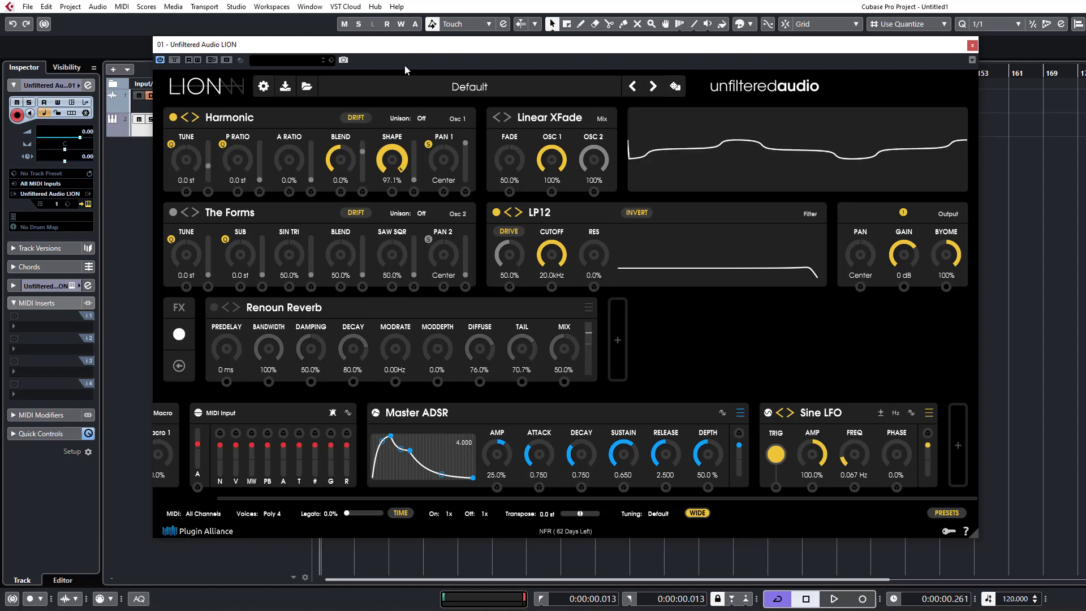
mouse_move(396, 134)
left_mouse_down()
mouse_move(416, 169)
mouse_move(401, 164)
mouse_move(406, 123)
left_mouse_up()
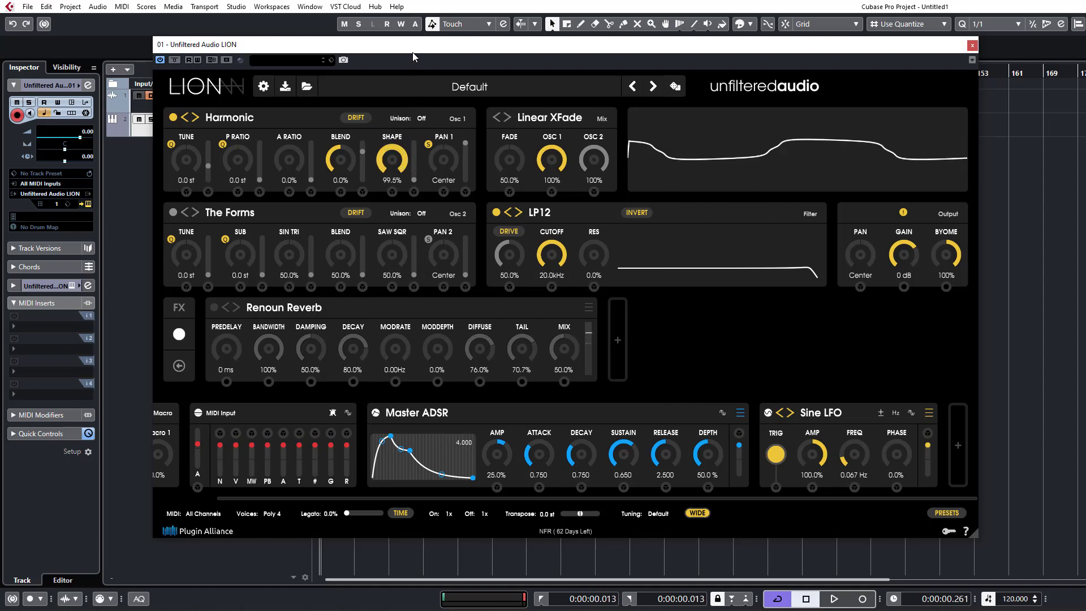
left_click_drag(412, 57, 498, 5)
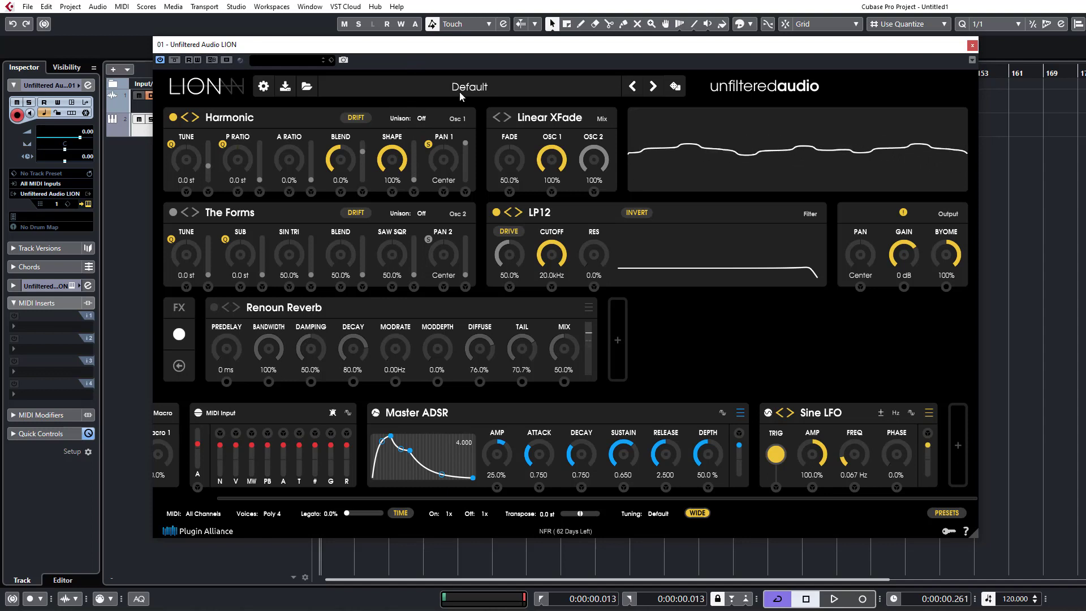
Set the Harmonic oscillator's A Ratio to 100%, P Ratio to 12.0 st and Blend to 100%, with Pan 1's stereo mode off.
left_click_drag(283, 174, 315, 7)
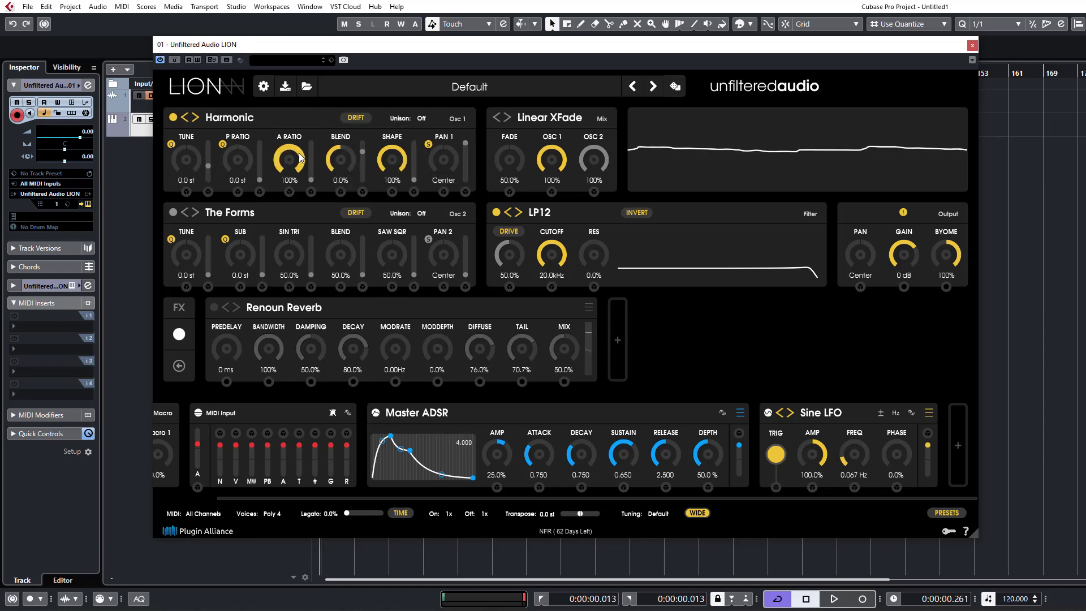
left_click_drag(301, 199, 245, 107)
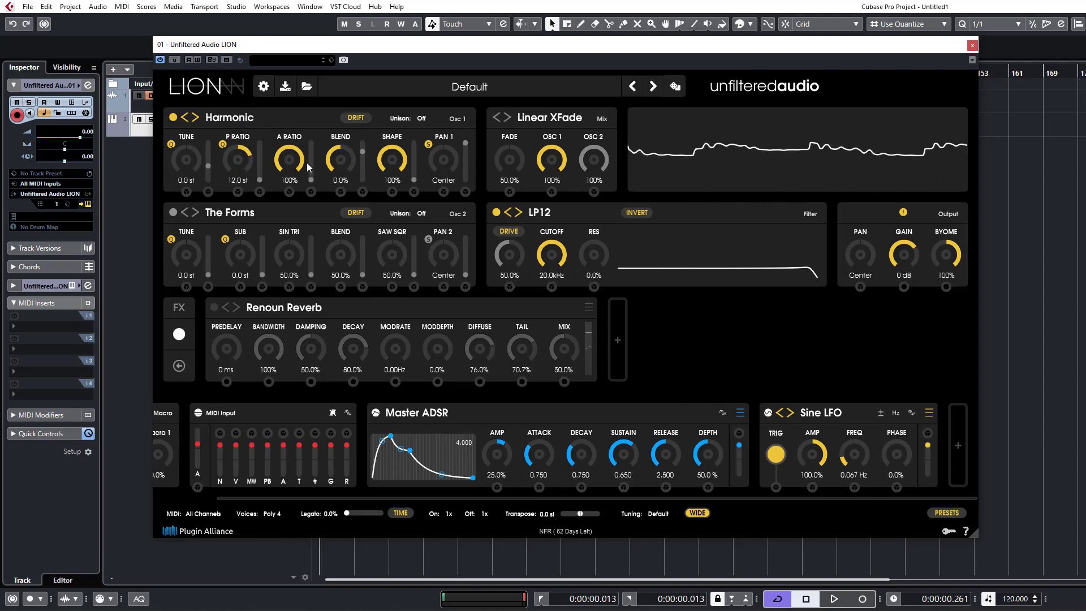
left_click_drag(354, 173, 420, 134)
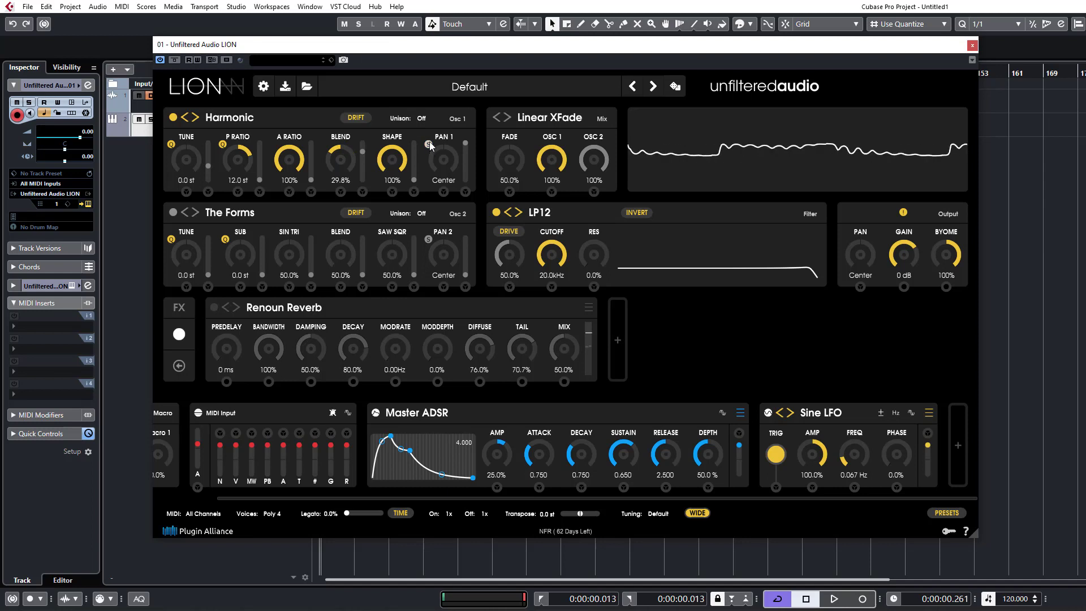
left_click_drag(357, 99, 374, 34)
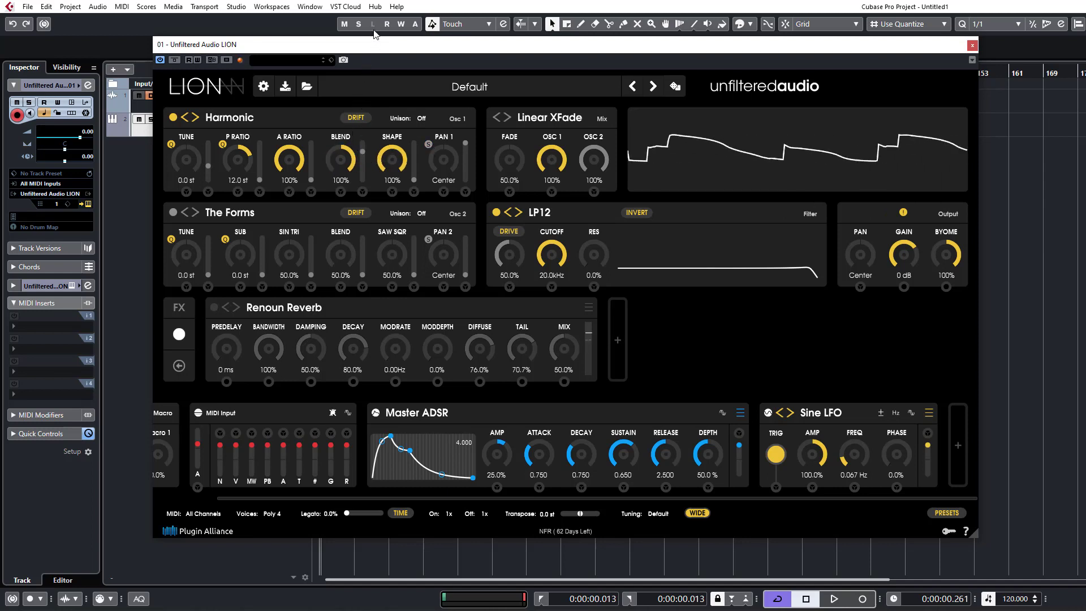
Shorten the Master ADSR to Attack 0.002 and Release 0.068, and set oscillator 1's Shape to 100% and Blend to 5.7%.
left_click_drag(538, 454, 540, 492)
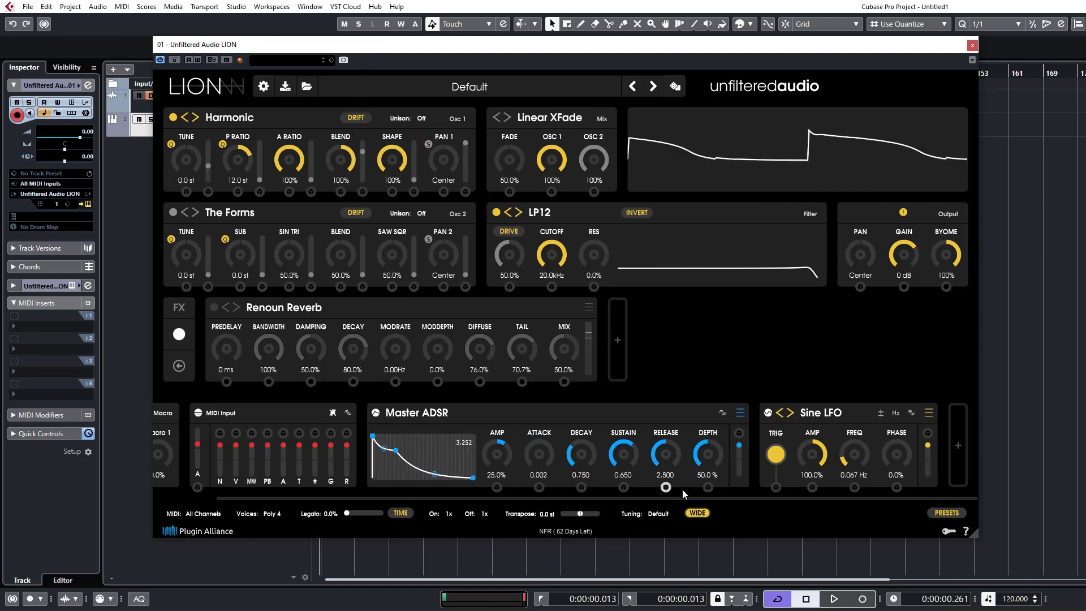
left_click_drag(665, 454, 673, 511)
left_click_drag(395, 163, 399, 133)
left_click_drag(344, 162, 369, 322)
Switch oscillator 1 to FM 2-Op Feedback and set Index to 0%, Mod to 0.0 st and Mod FB to 0%.
left_click(232, 117)
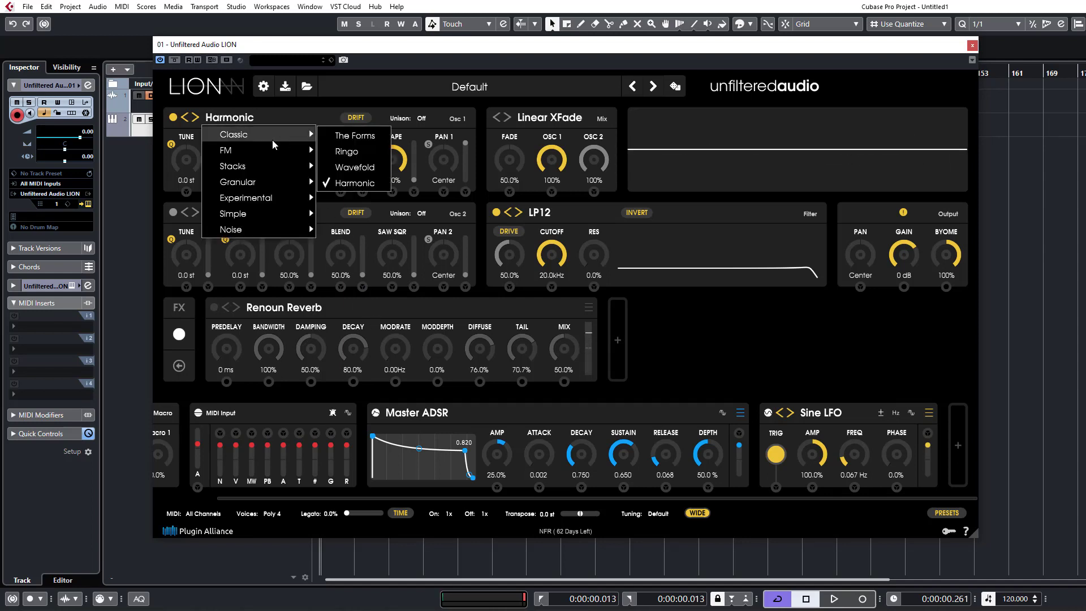
mouse_move(261, 136)
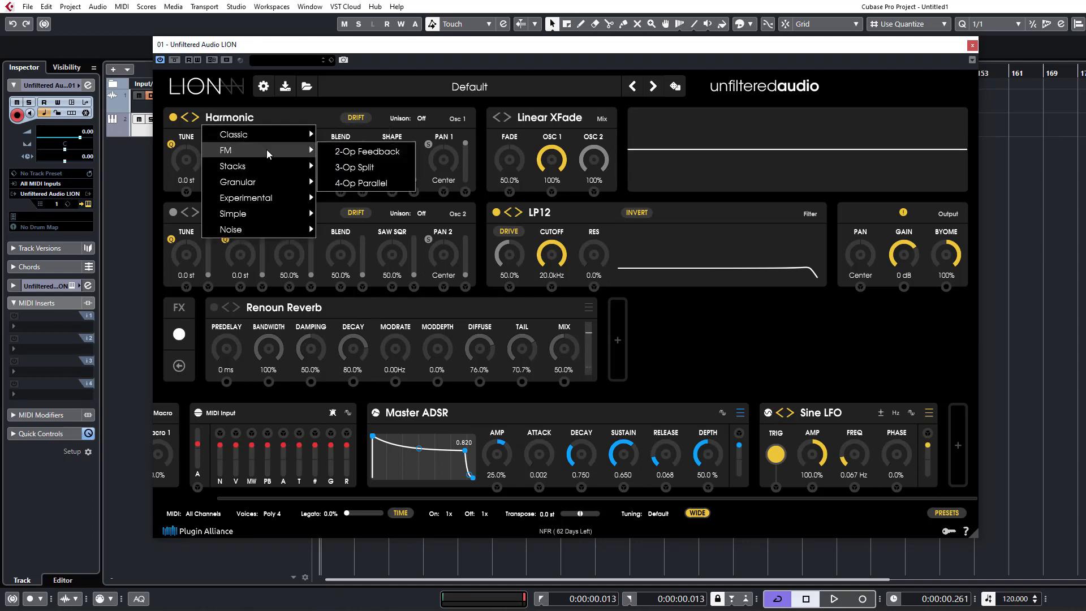
left_click(358, 151)
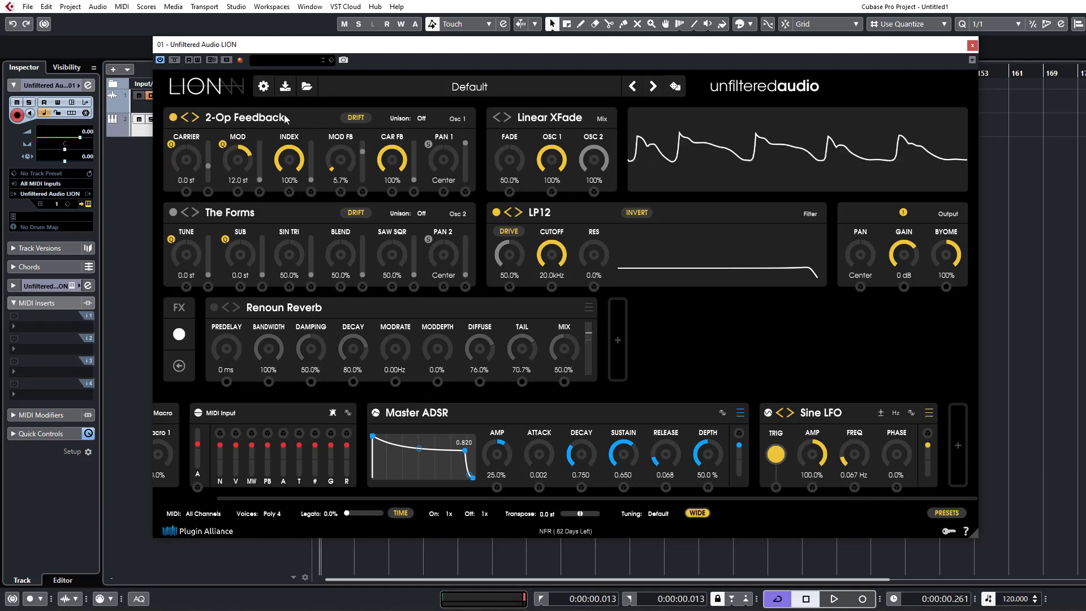
left_click_drag(289, 160, 274, 254)
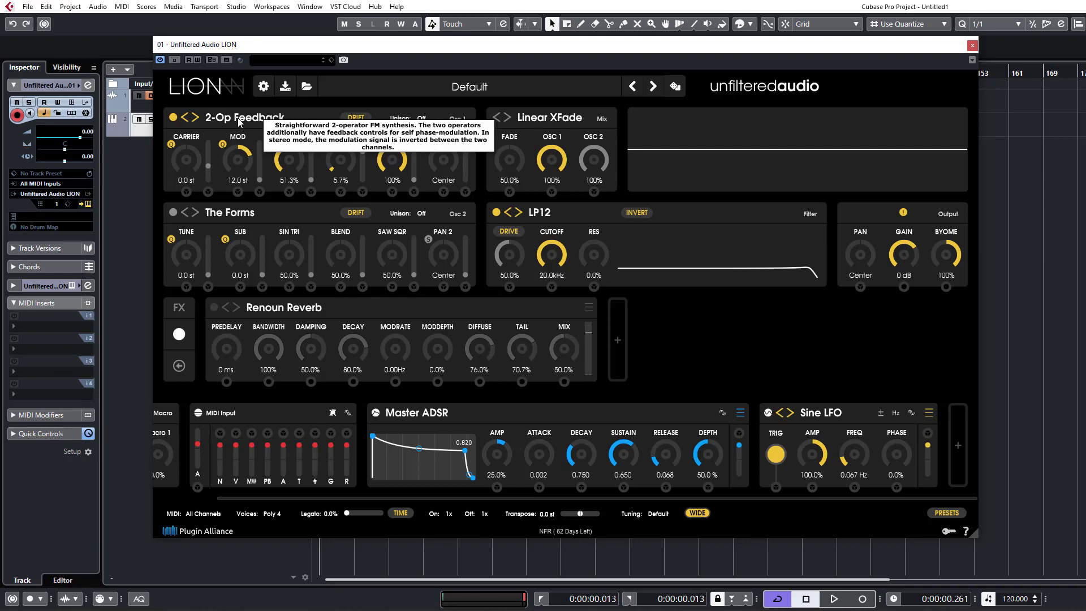
left_click_drag(293, 171, 271, 252)
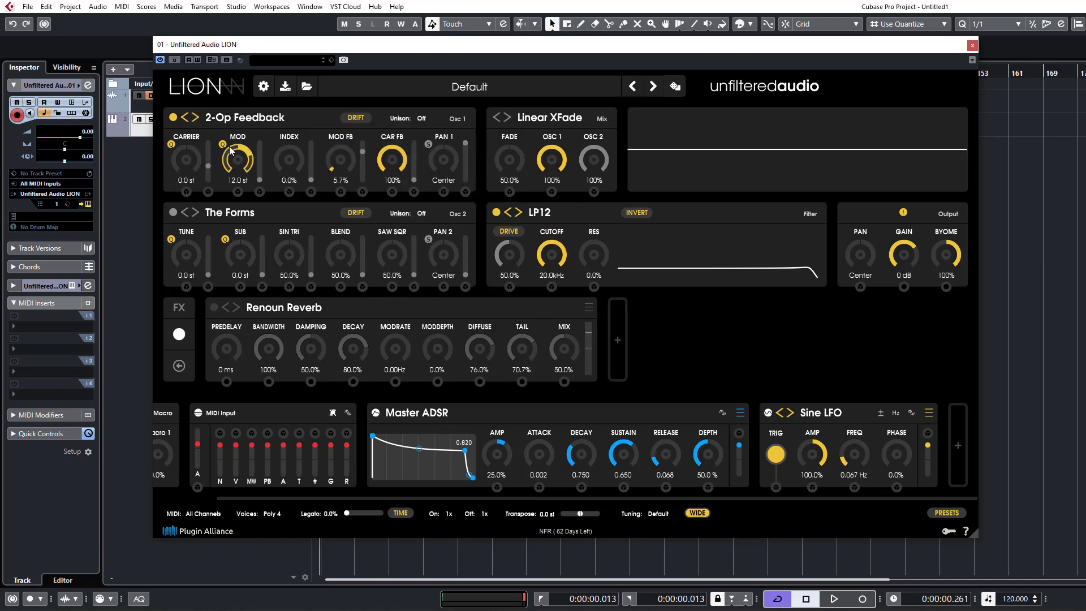
mouse_move(255, 164)
left_mouse_down()
mouse_move(253, 198)
mouse_move(242, 172)
left_mouse_up()
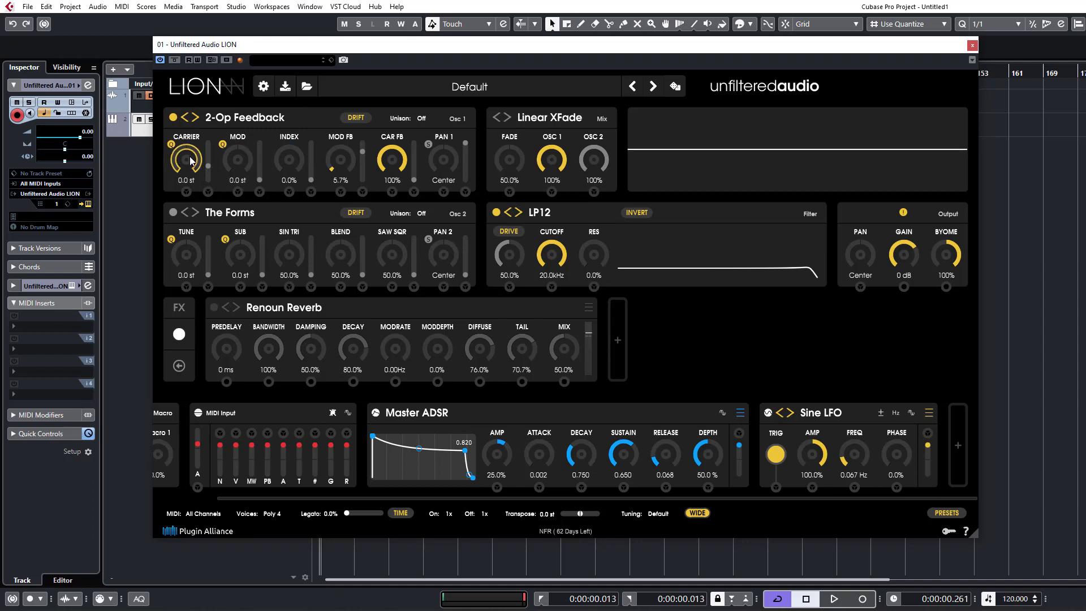
left_click_drag(341, 167, 337, 229)
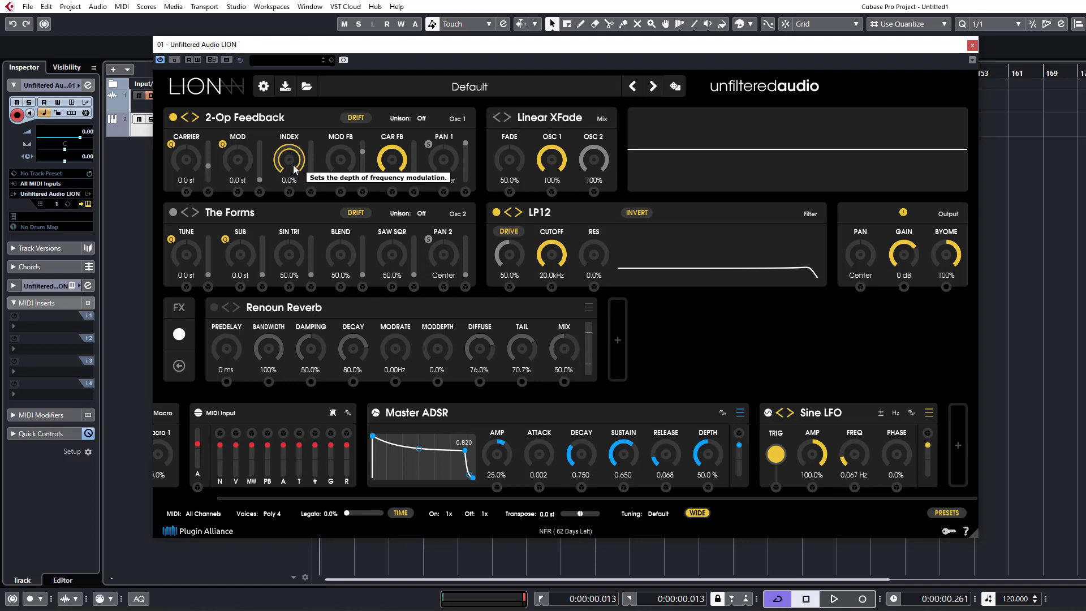
Try oscillator 1's Index at 99.8%, and return Index and Car FB to 0%.
left_click_drag(289, 161, 331, 1)
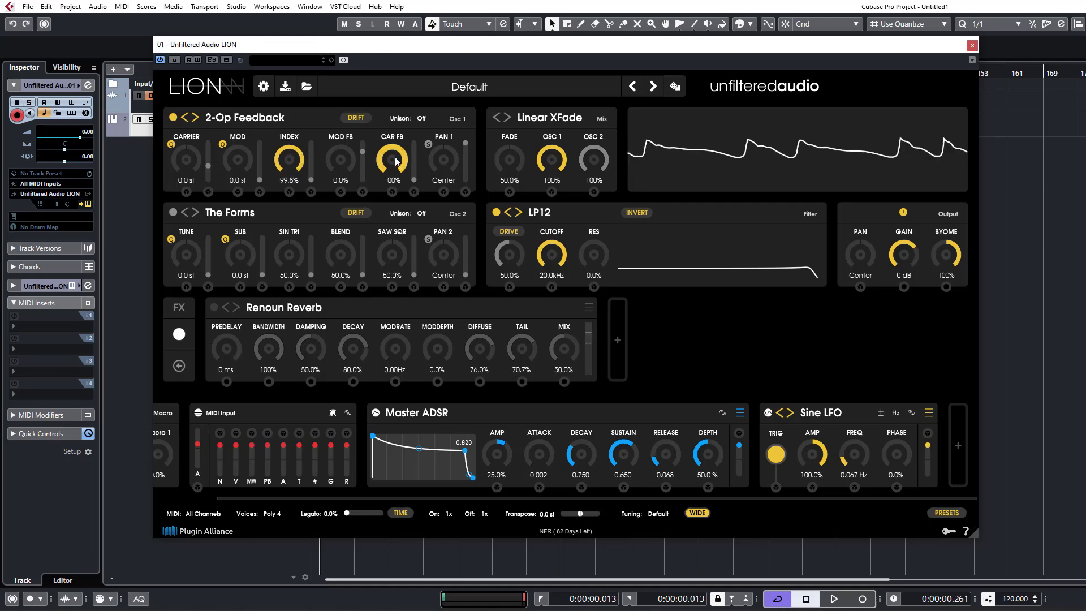
double_click(291, 182)
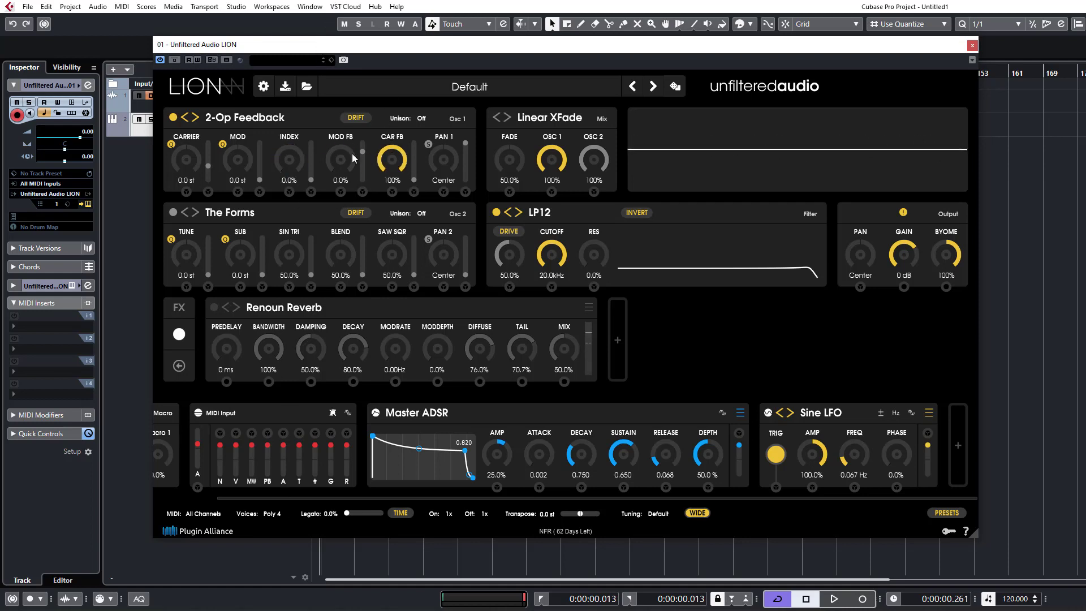
left_click_drag(392, 159, 395, 433)
left_click_drag(383, 166, 378, 197)
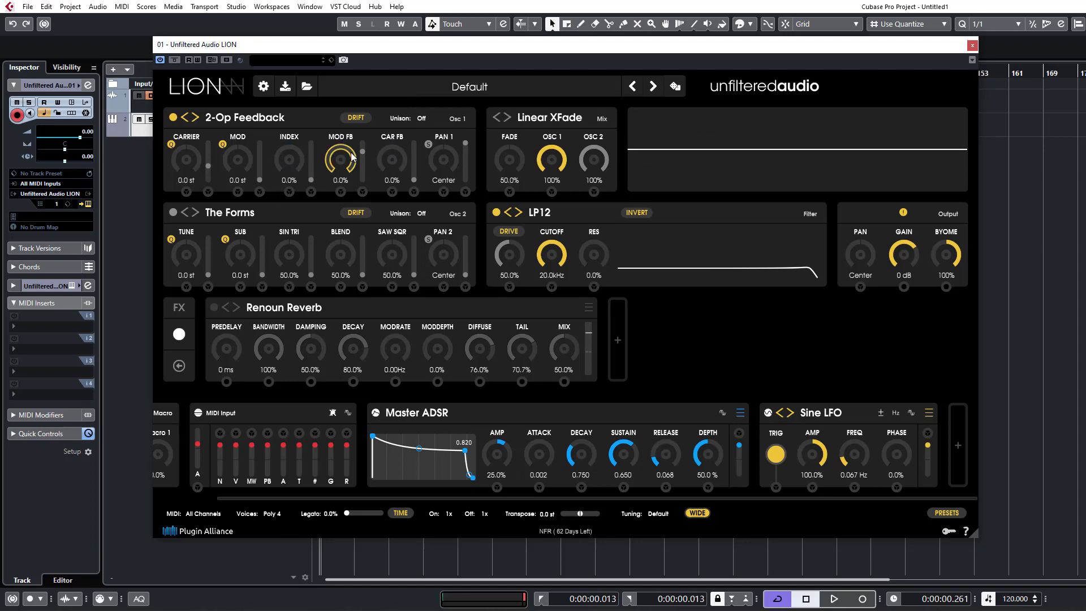
Try oscillator 1's Mod at 24.0 st while raising Index to 75.5%, and bring Mod back to 0.0 st.
mouse_move(304, 165)
left_mouse_down()
mouse_move(310, 117)
mouse_move(311, 169)
left_mouse_up()
left_click_drag(221, 143, 270, 77)
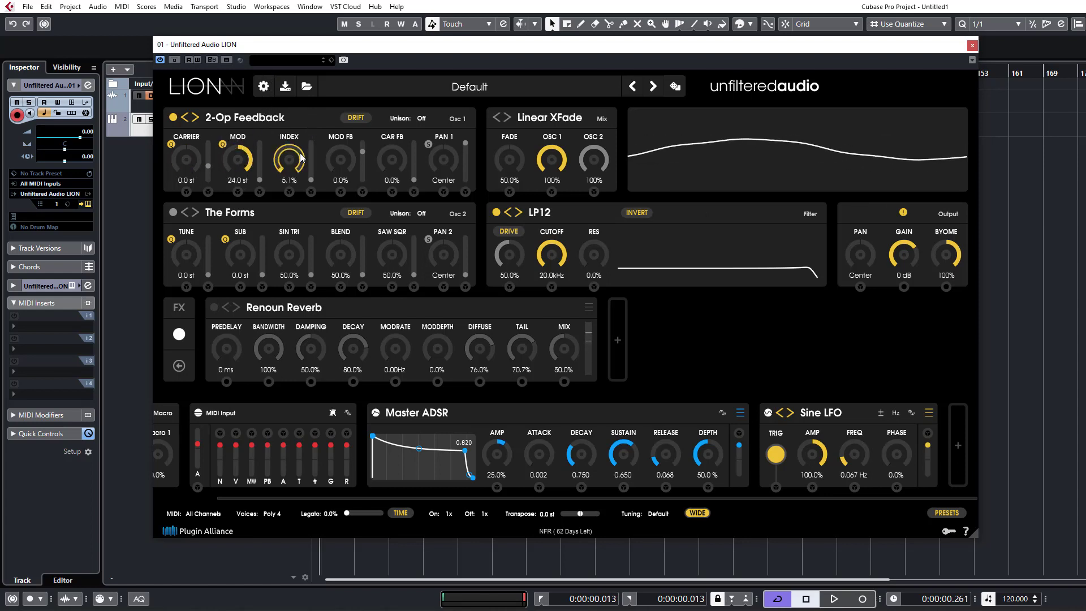
left_click_drag(289, 160, 306, 144)
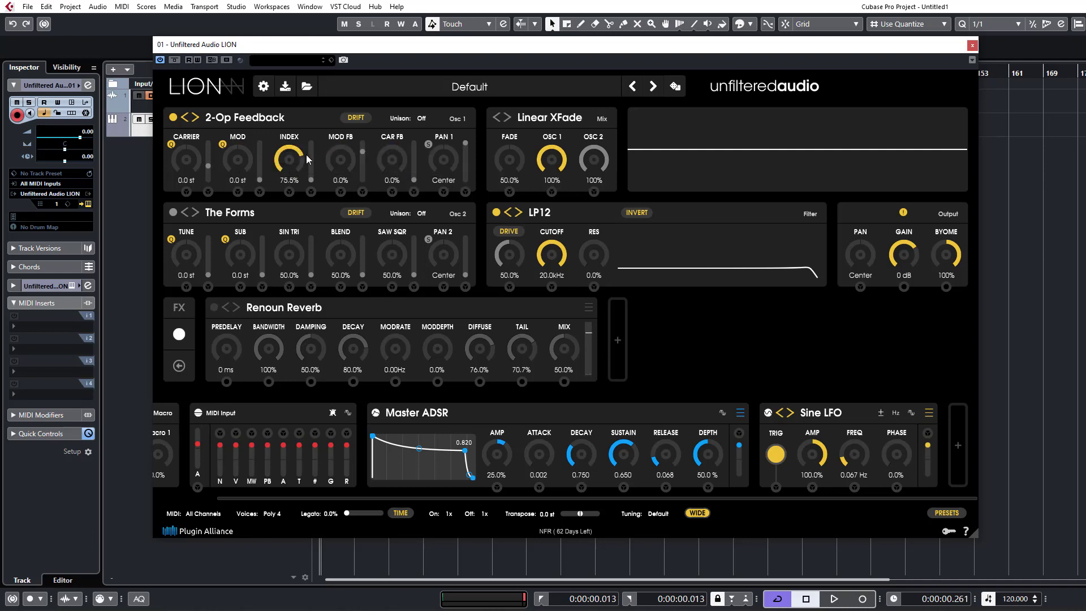
Raise oscillator 1's Index to 100%, set Car FB to 87.1% with Pan 1's stereo mode on, and set Mod FB to 50.3%.
left_click_drag(328, 173, 356, 7)
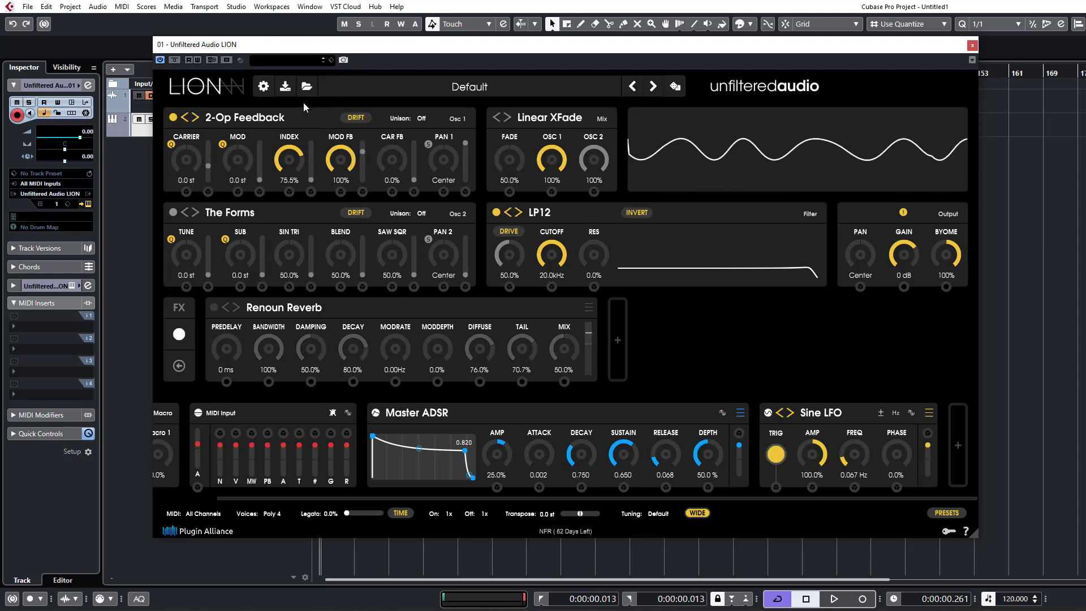
left_click_drag(298, 165, 317, 104)
left_click_drag(344, 156, 348, 222)
left_click_drag(366, 304, 366, 311)
left_click_drag(392, 160, 437, 127)
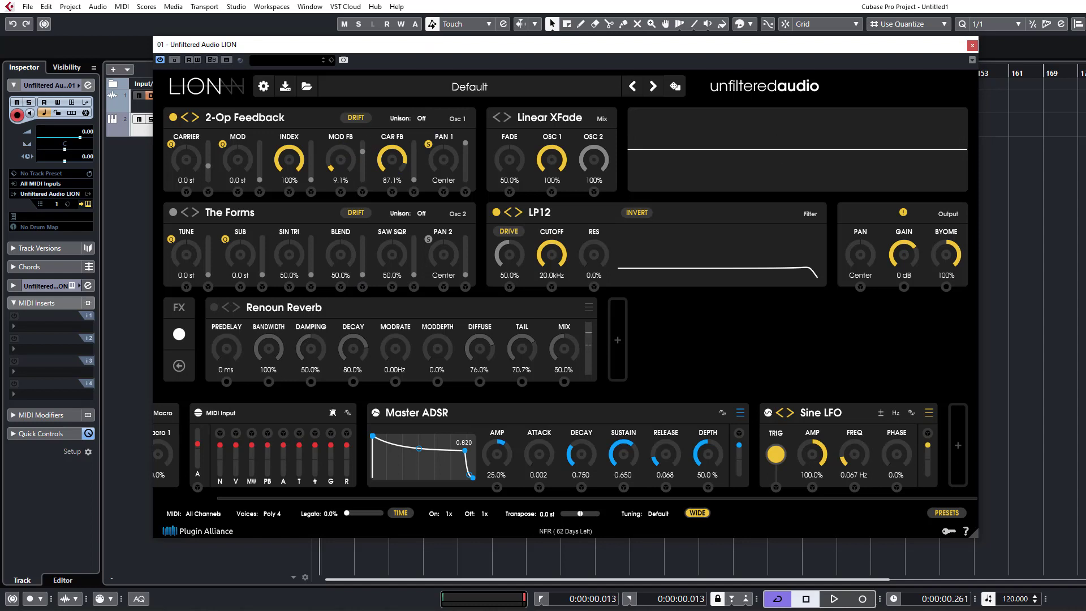
left_click_drag(338, 164, 347, 105)
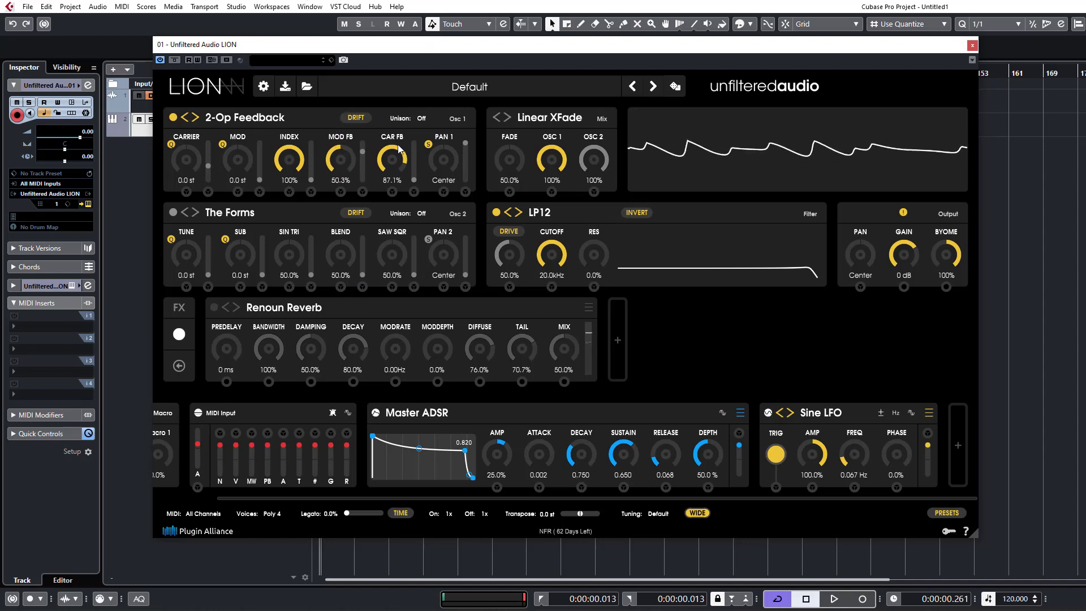
Switch oscillator 1 from 2-Op Feedback to 3-Op Split, lower 2>1, set 3>1 to 0.0% and raise Mod to 24.0 st.
left_click_drag(410, 172, 413, 188)
left_click(194, 118)
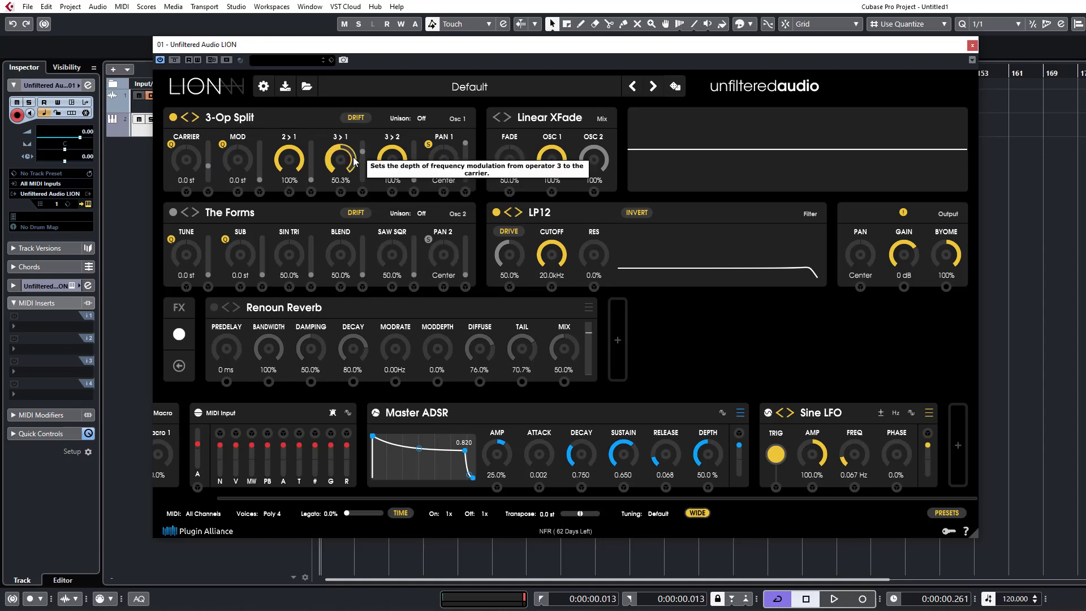
left_click_drag(304, 169, 313, 360)
left_click_drag(353, 261, 353, 266)
left_click_drag(230, 168, 244, 77)
Raise oscillator 1's 2>1 to 66.5%, lower 3>2 to 0.0% and set 3>1 to 100%.
left_click_drag(300, 163, 301, 146)
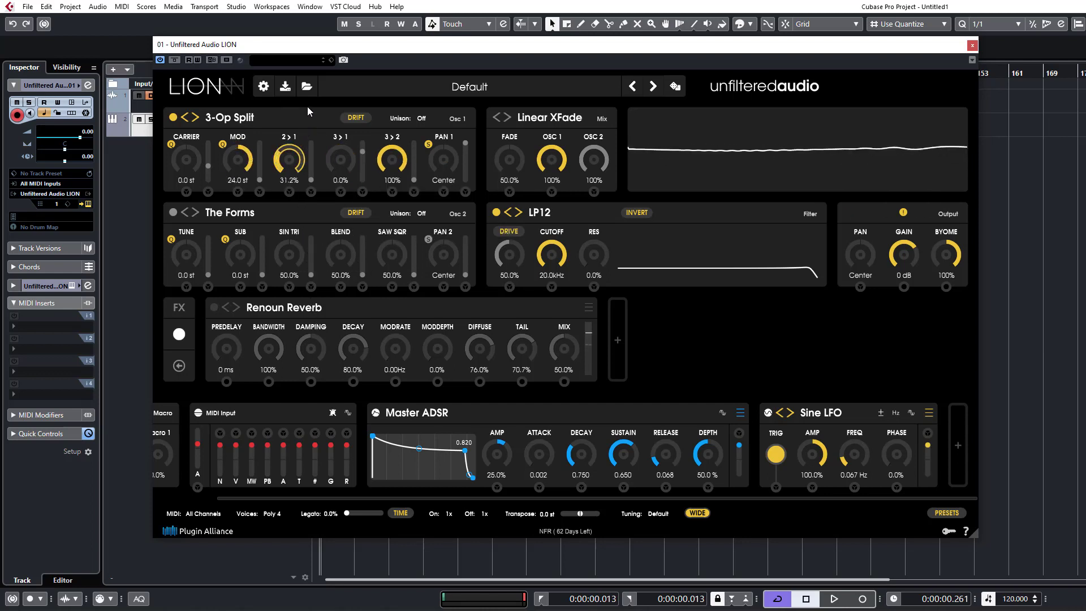
left_click_drag(310, 82, 316, 57)
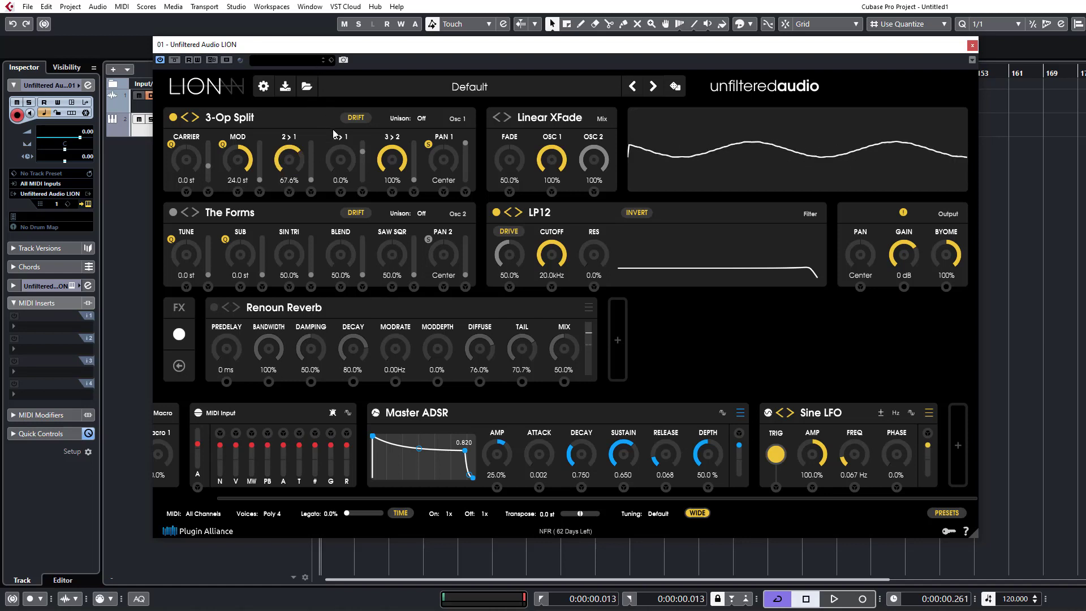
left_click_drag(348, 171, 380, 89)
left_click_drag(390, 152, 397, 331)
left_click_drag(341, 161, 372, 49)
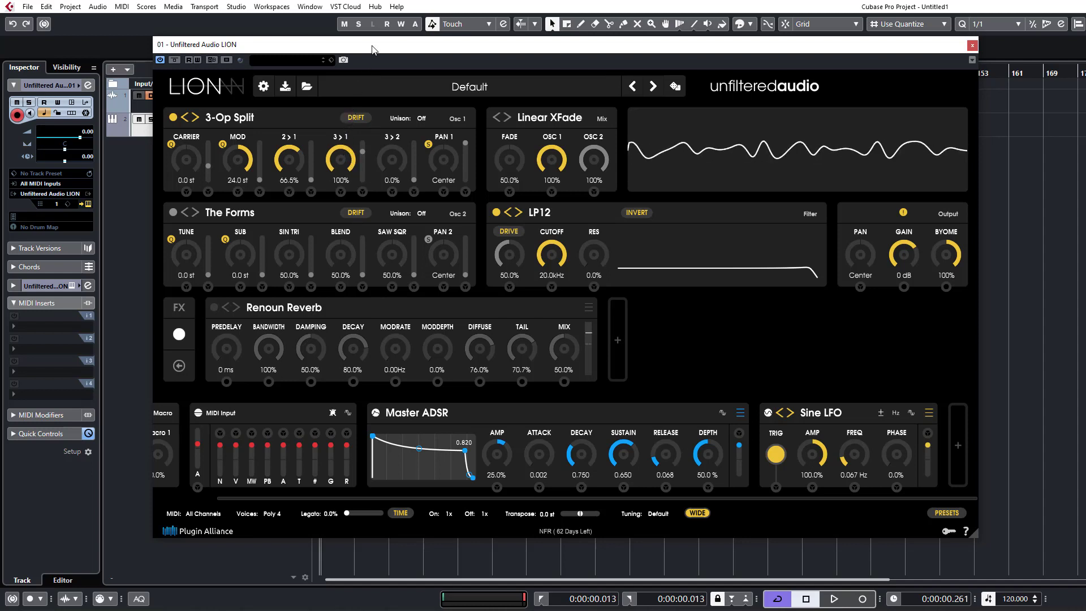
Switch oscillator 1 to the FM type 4-Op Parallel.
left_click(209, 122)
mouse_move(275, 149)
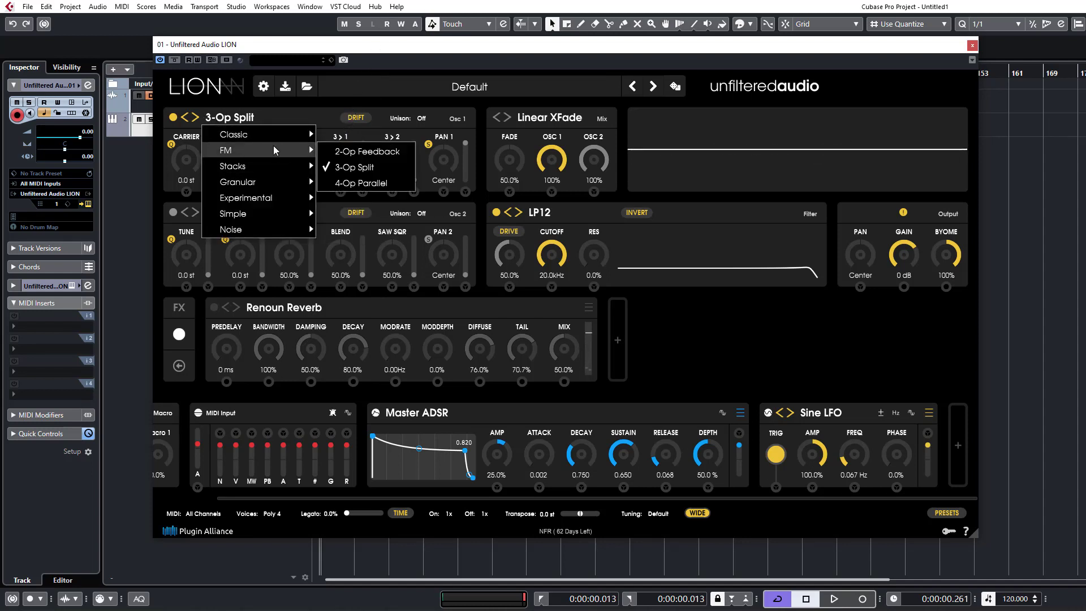
left_click(352, 183)
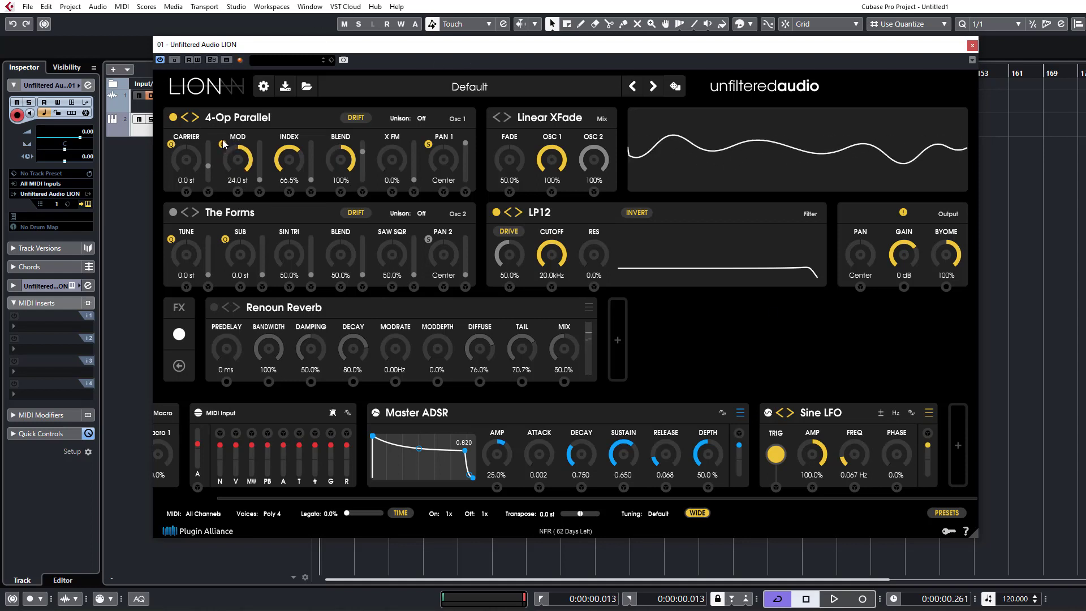
Set oscillator 1's Index to 35.7% and the Master ADSR Release to 0.754, then try X FM and return it to 0.0%.
left_click_drag(245, 168, 284, 208)
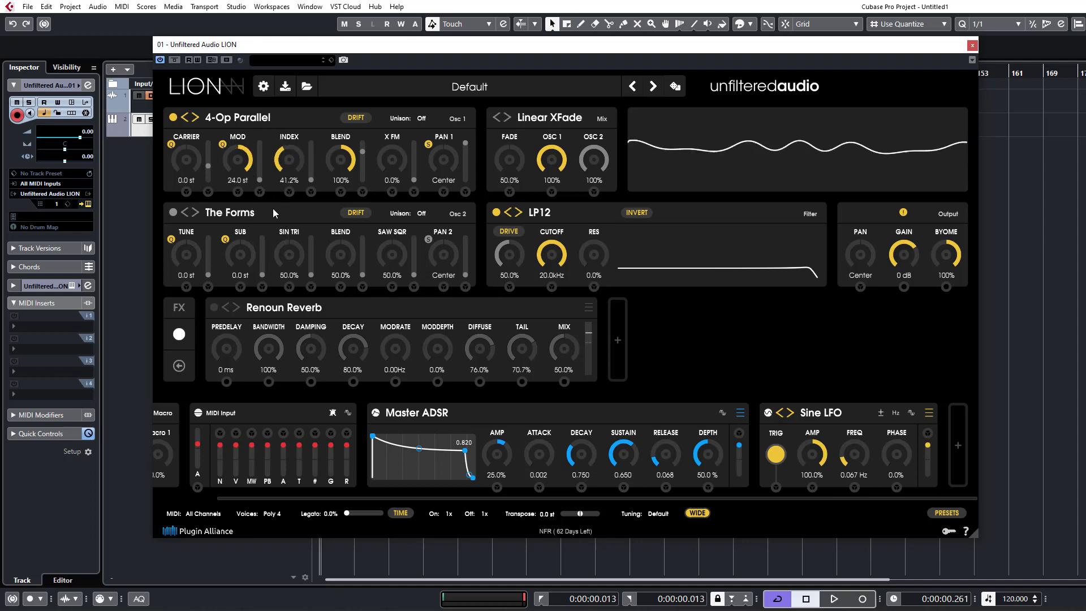
left_click_drag(284, 164, 285, 172)
left_click_drag(663, 459, 660, 430)
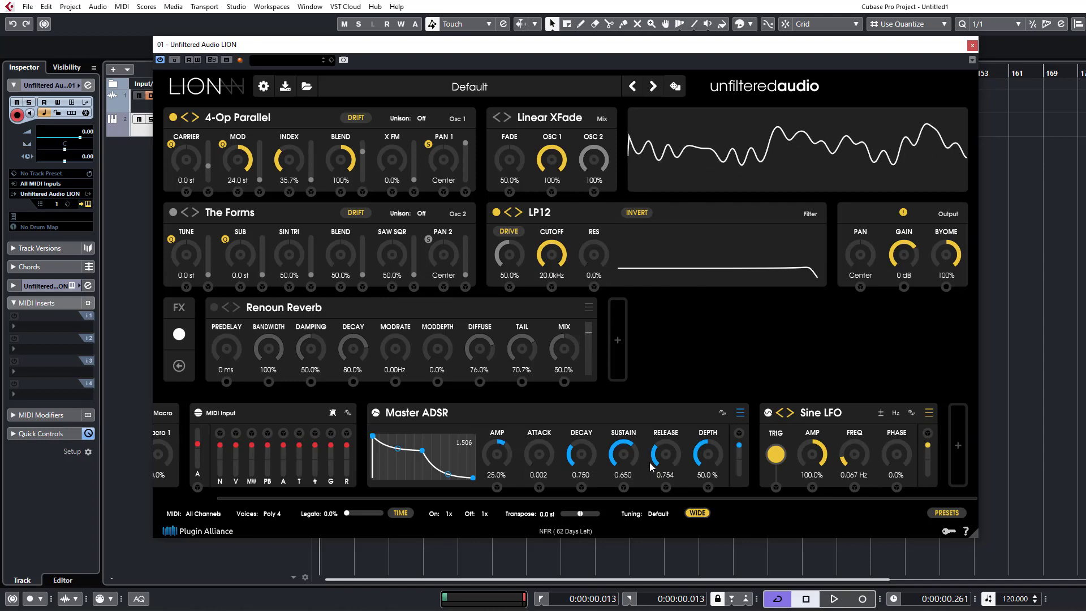
left_click_drag(392, 161, 311, 347)
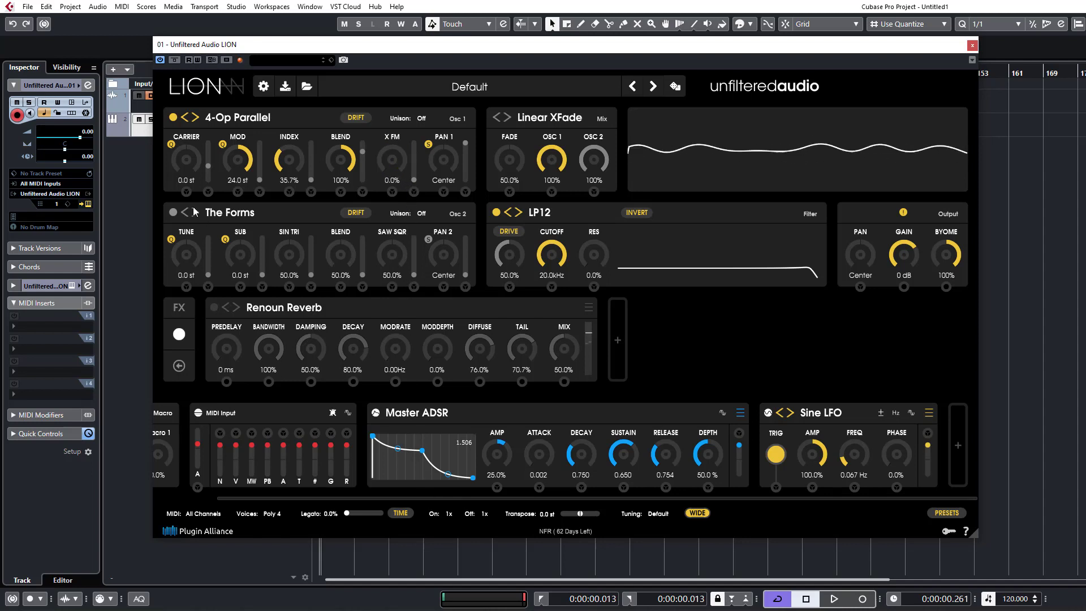
Switch oscillator 1 to the Stacks type Supersaw, with Sub at 0.0 st and Oscs at 100%.
left_click(240, 120)
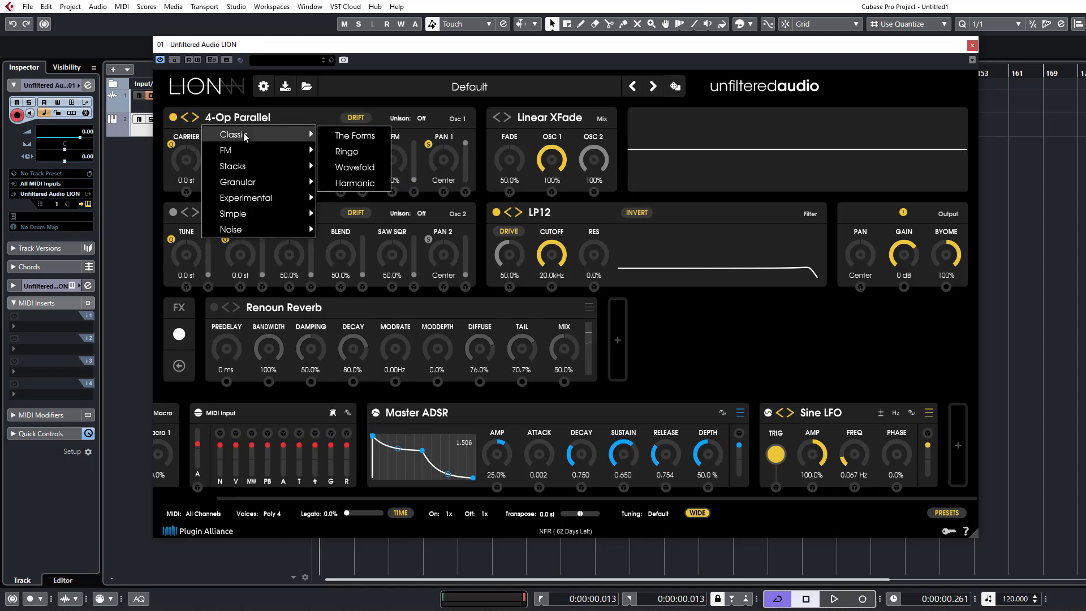
mouse_move(262, 158)
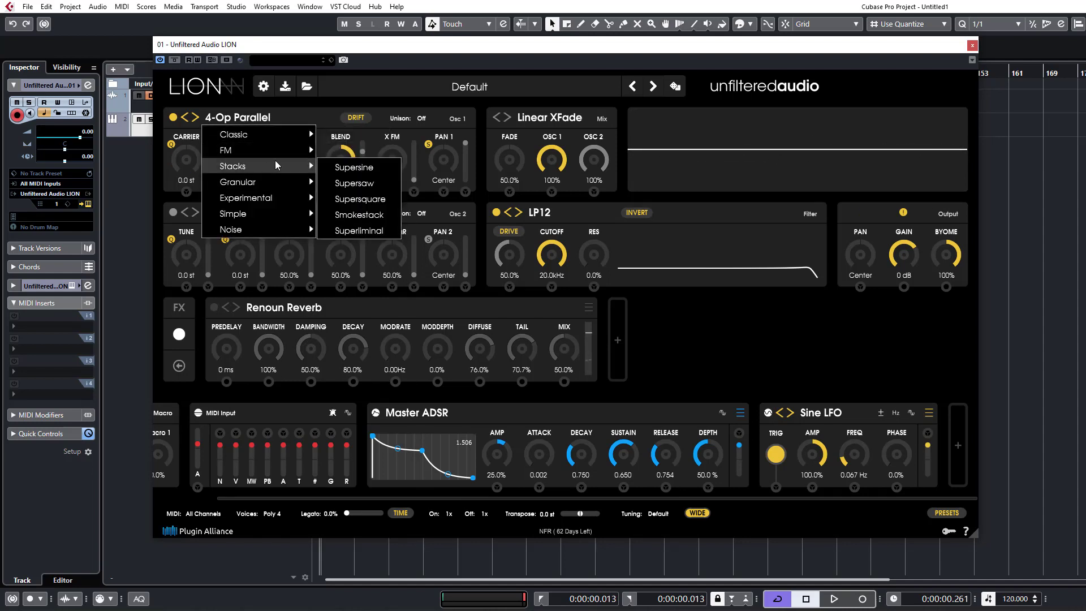
left_click(369, 184)
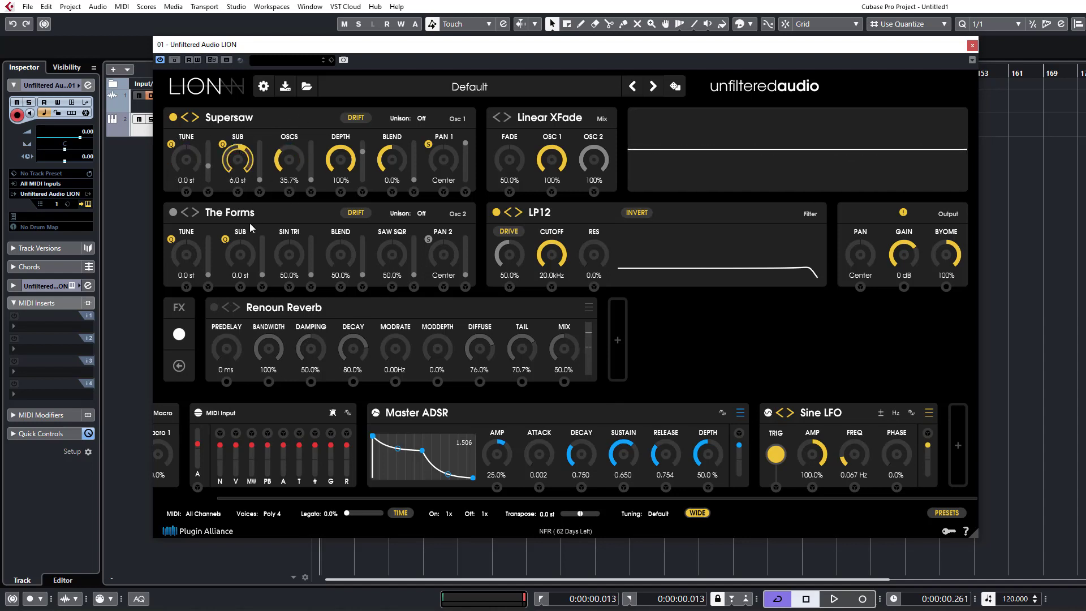
left_click_drag(249, 235, 250, 239)
left_click_drag(304, 151, 304, 158)
left_click_drag(303, 215, 305, 11)
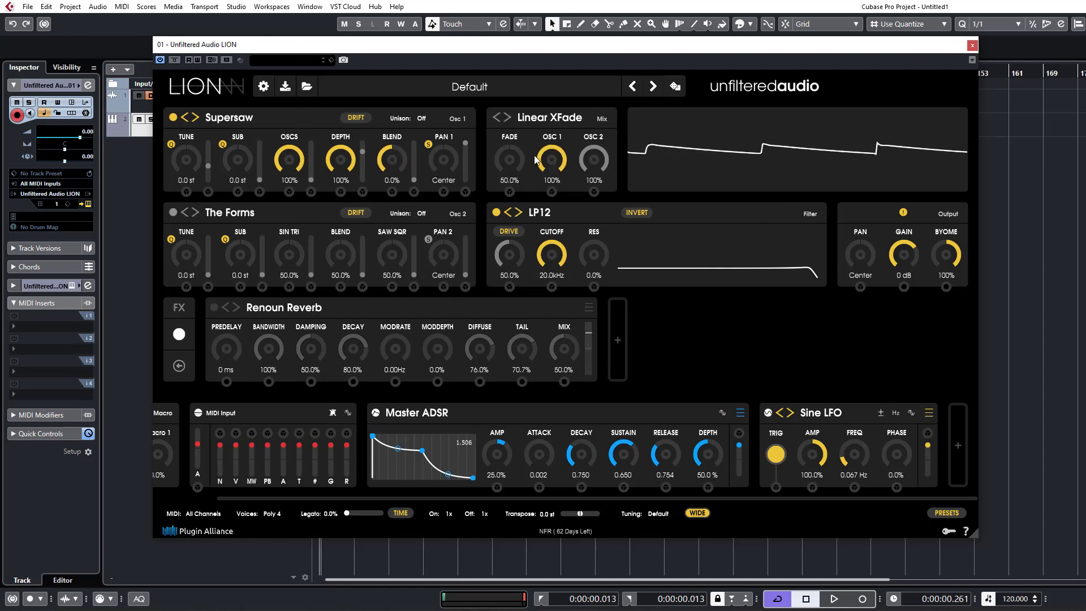
Sweep the Supersaw's Blend from 0.0% up to 100% with Depth at 100%.
left_click_drag(339, 203, 341, 62)
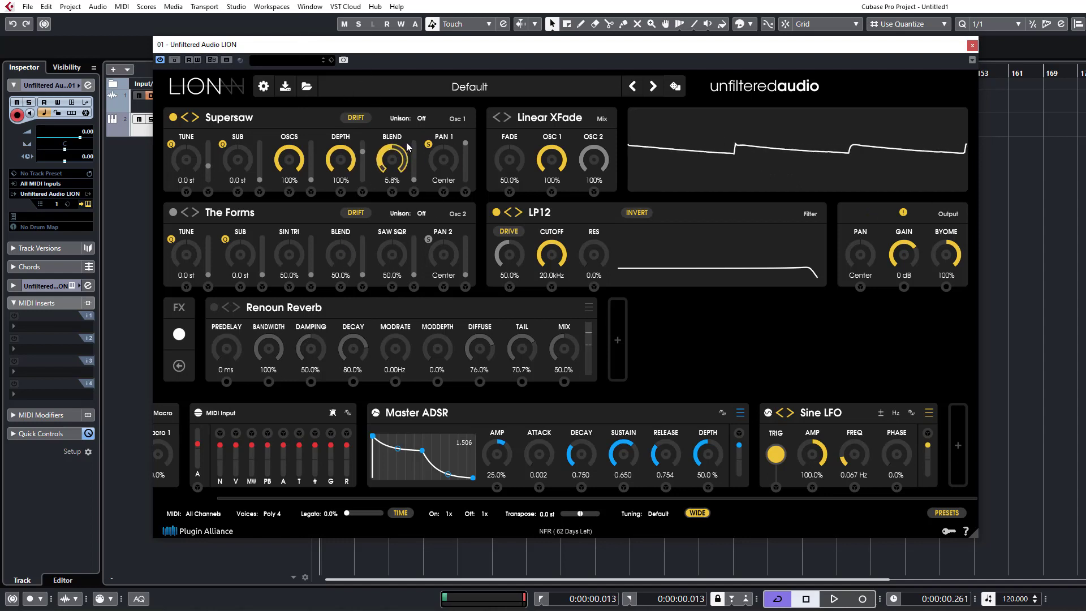
left_click_drag(392, 159, 402, 236)
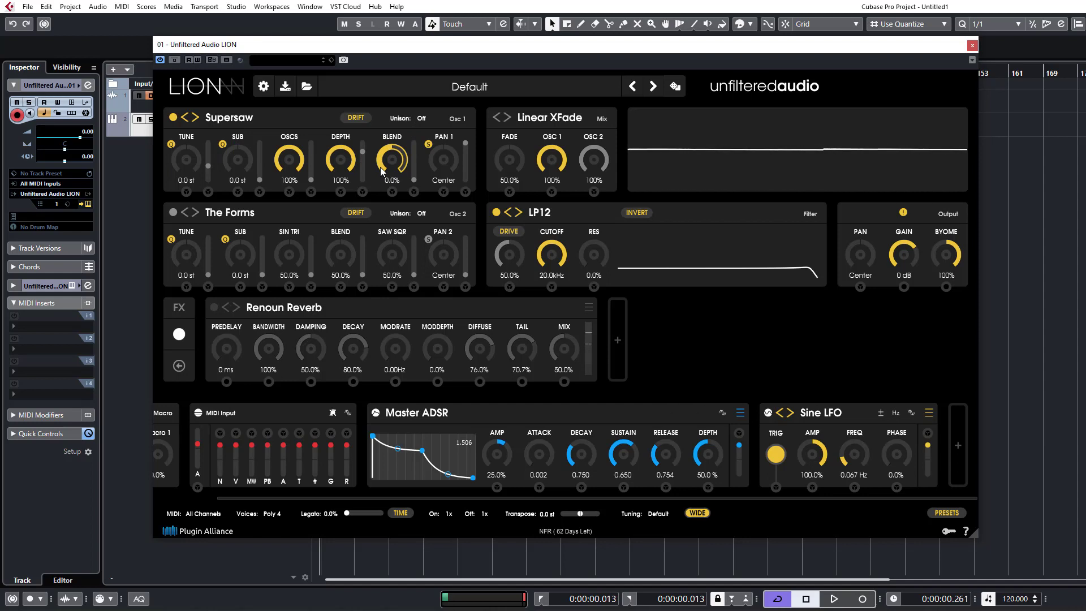
left_click_drag(383, 173, 384, 118)
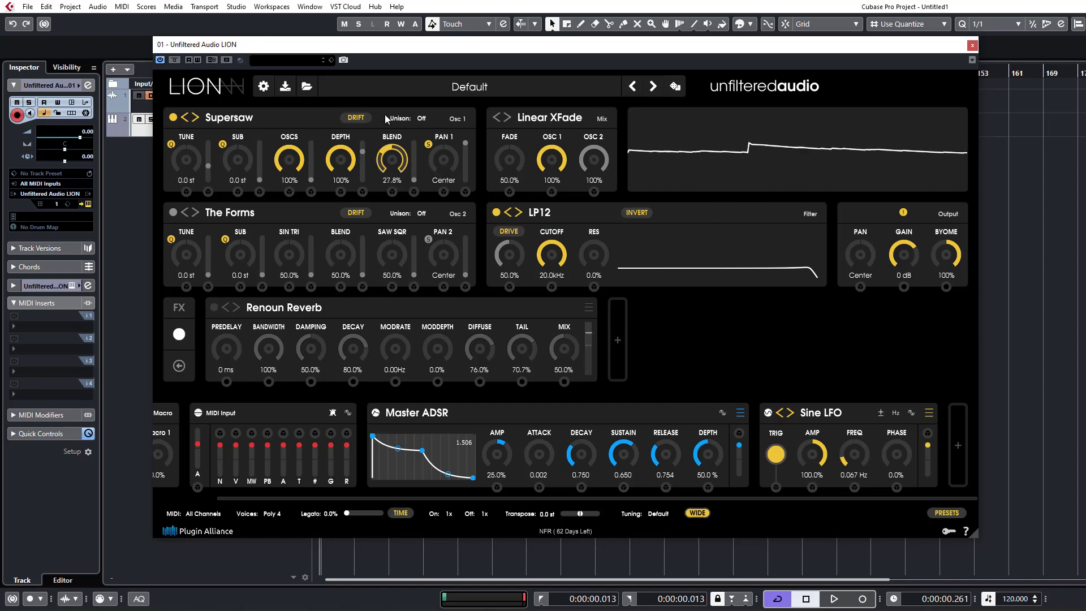
left_click_drag(400, 47, 406, 2)
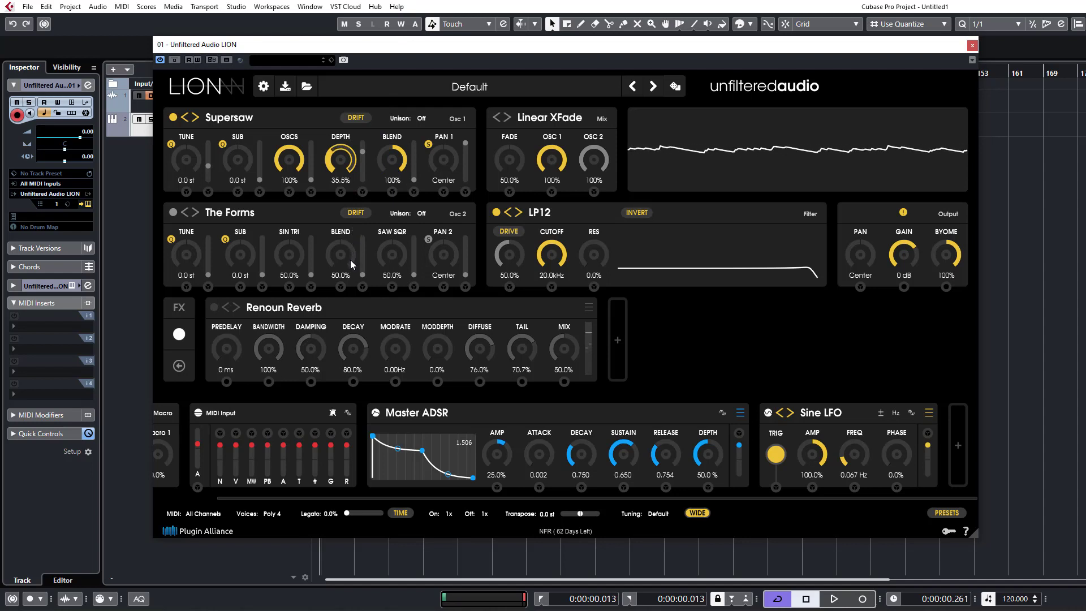
Try lower Oscs and Depth on the Supersaw, ending with Oscs at 100%, Depth at 29.3% and Blend at 59.5%.
left_click_drag(351, 268, 348, 264)
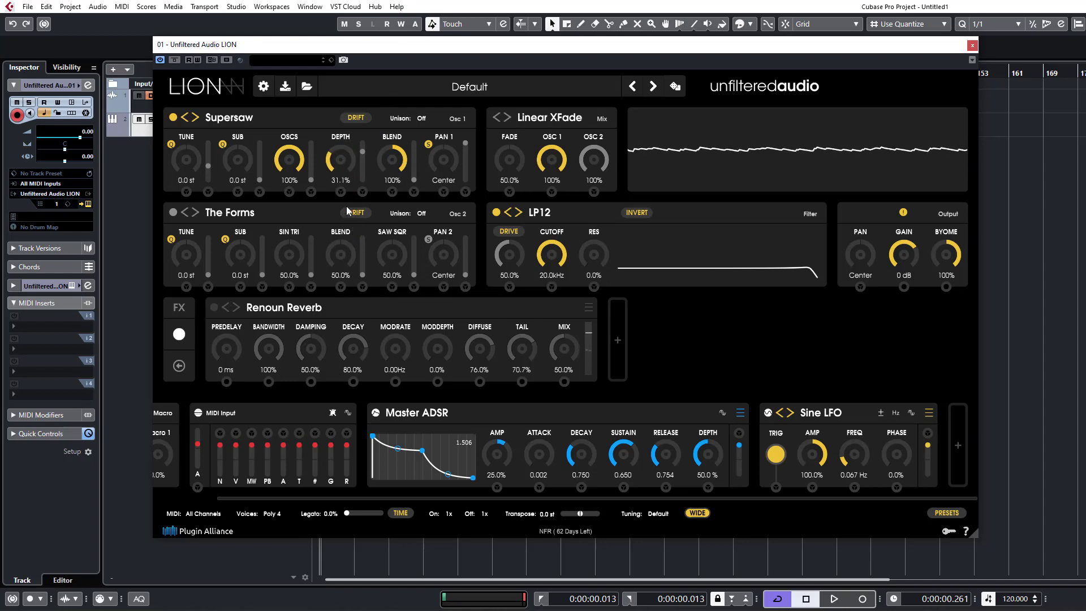
left_click_drag(285, 156, 307, 258)
left_click_drag(310, 323, 351, 193)
left_click_drag(390, 160, 376, 236)
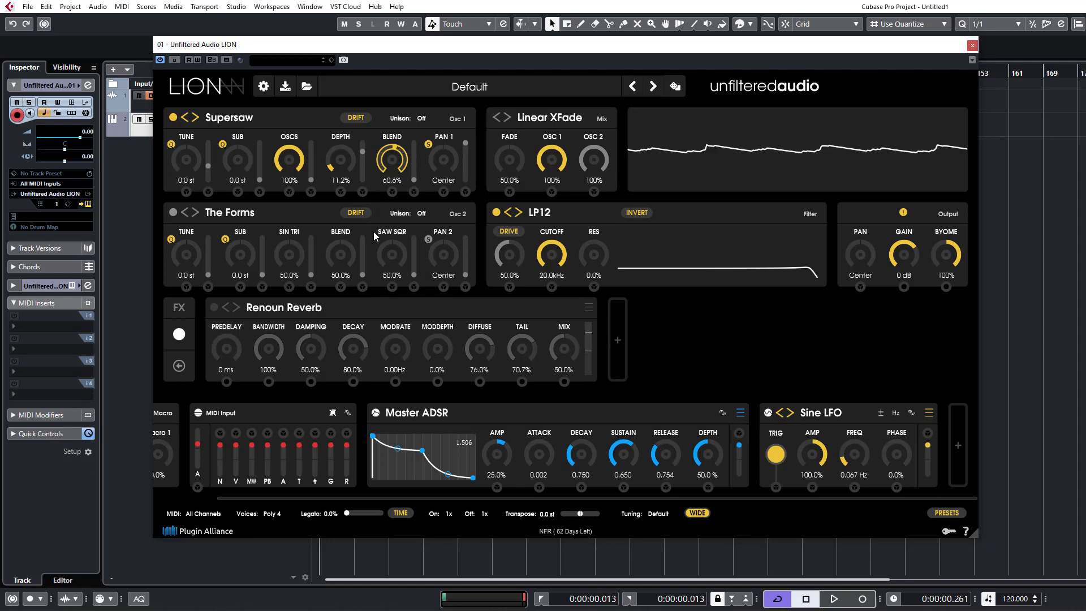
left_click_drag(342, 166, 345, 140)
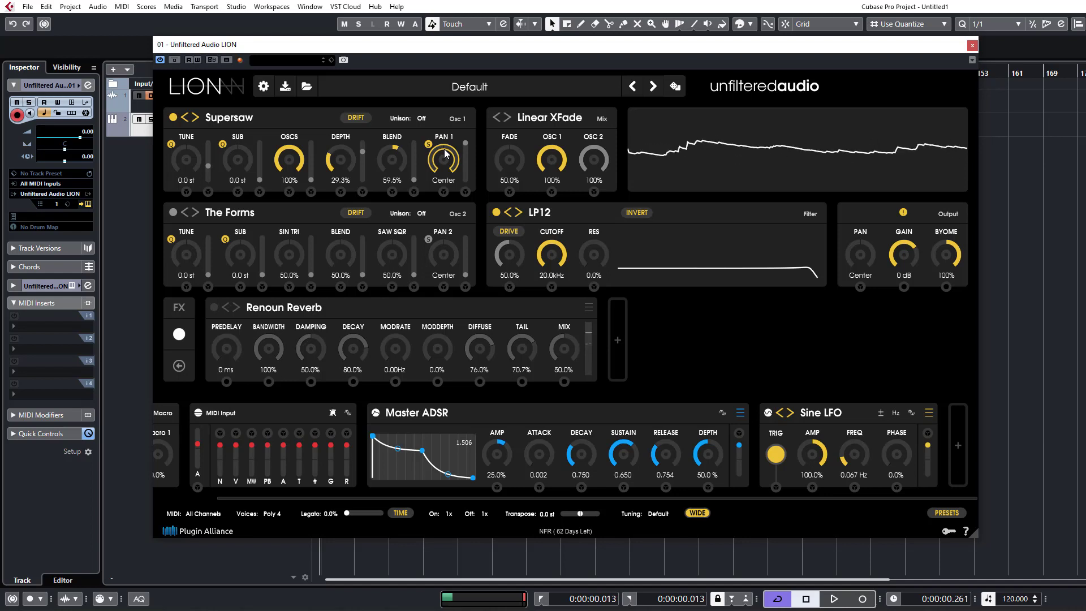
Switch oscillator 1 to the Stacks type Supersine.
left_click(226, 117)
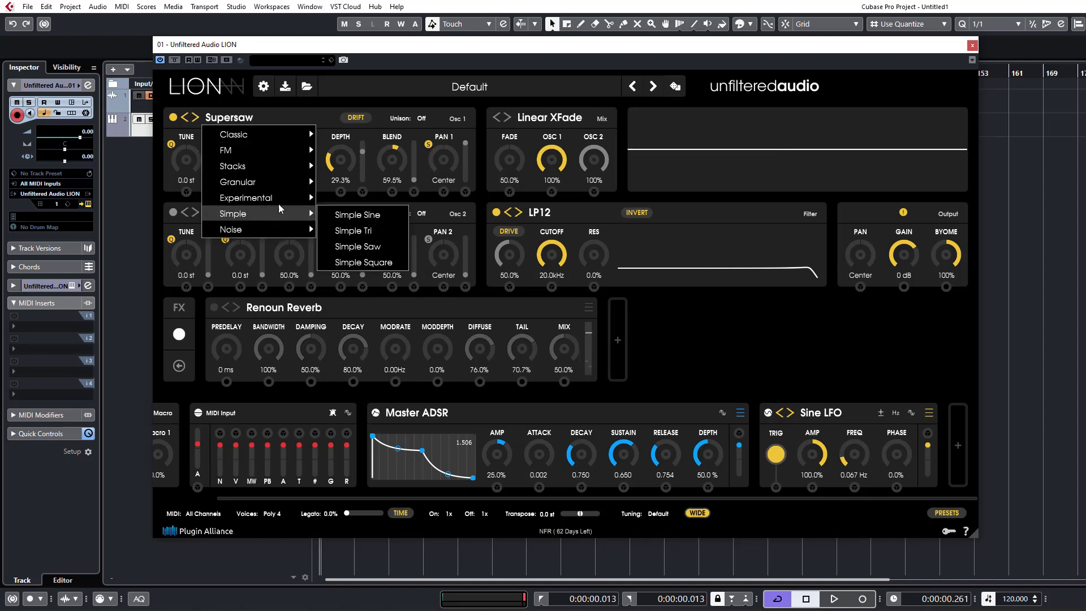
mouse_move(284, 171)
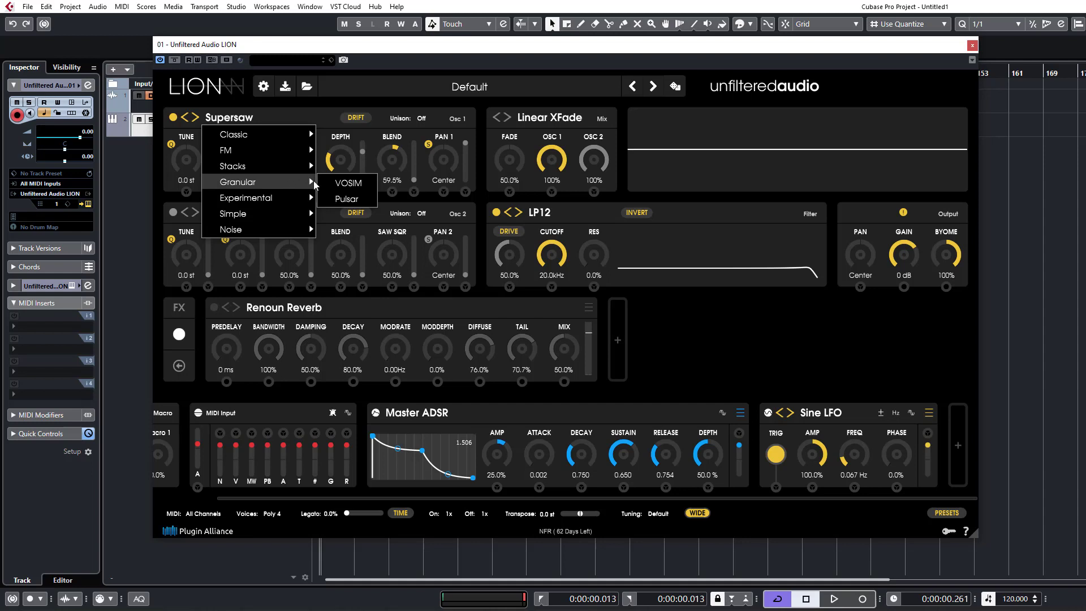
mouse_move(266, 169)
left_click(349, 182)
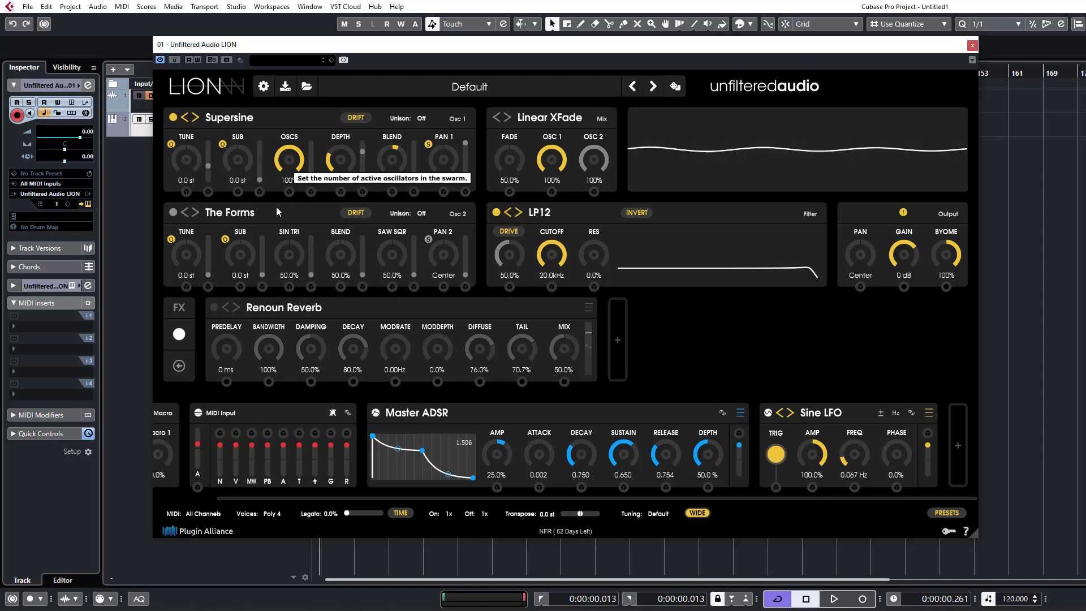
Set the Supersine's Depth to 32.8% and Blend to 93.1%, keeping Oscs at 100% and Unison off.
mouse_move(338, 165)
left_mouse_down()
mouse_move(350, 122)
mouse_move(350, 169)
left_mouse_up()
left_click_drag(392, 161, 409, 111)
left_click_drag(298, 173, 292, 140)
left_click(422, 119)
left_click(426, 107)
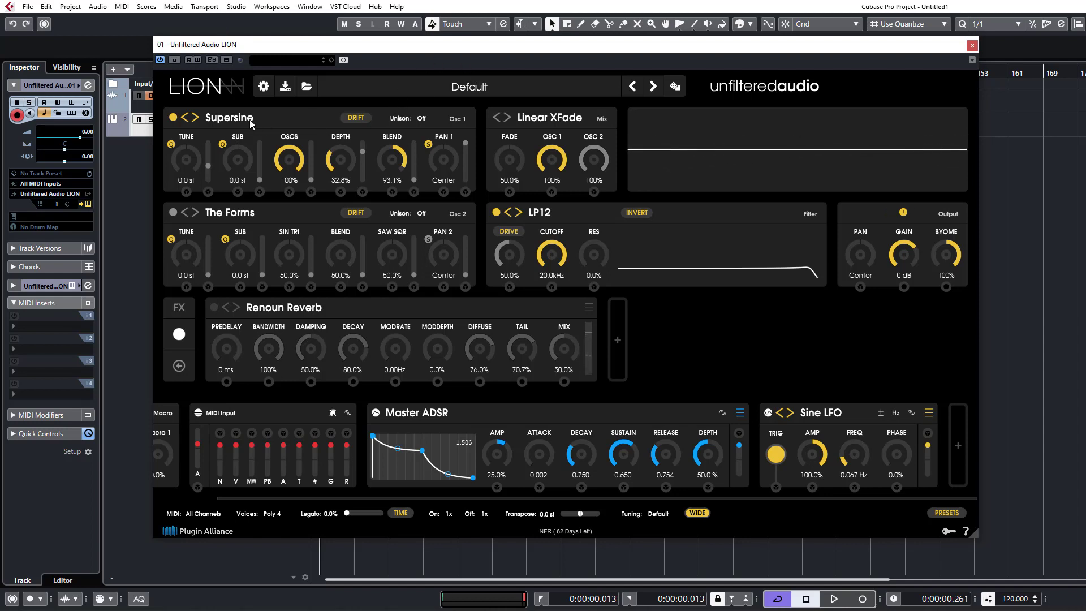
Switch oscillator 1 to the Stacks type Superliminal.
left_click(208, 118)
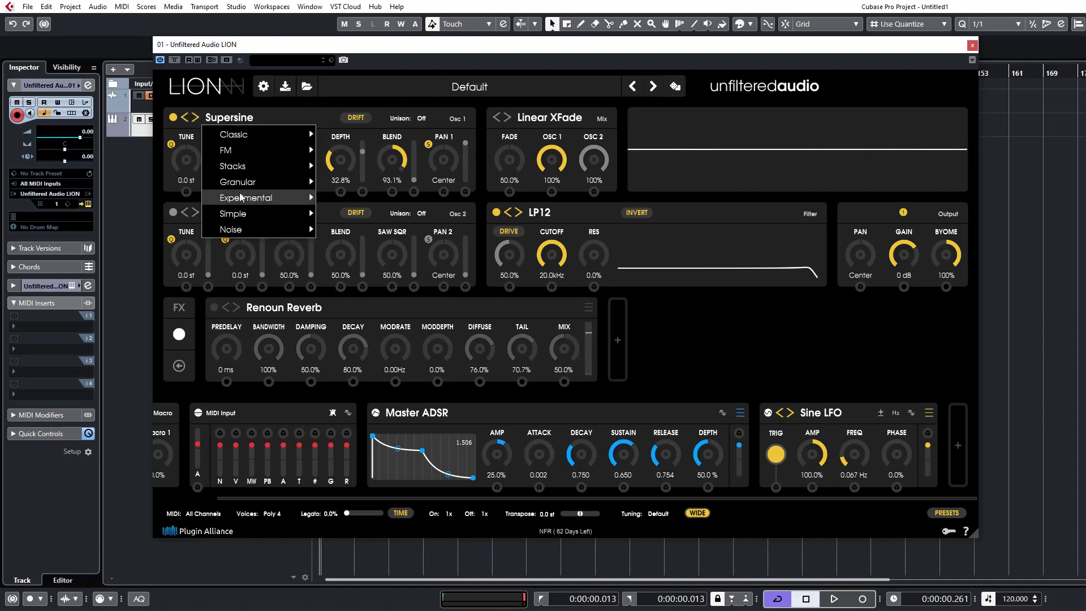
mouse_move(300, 166)
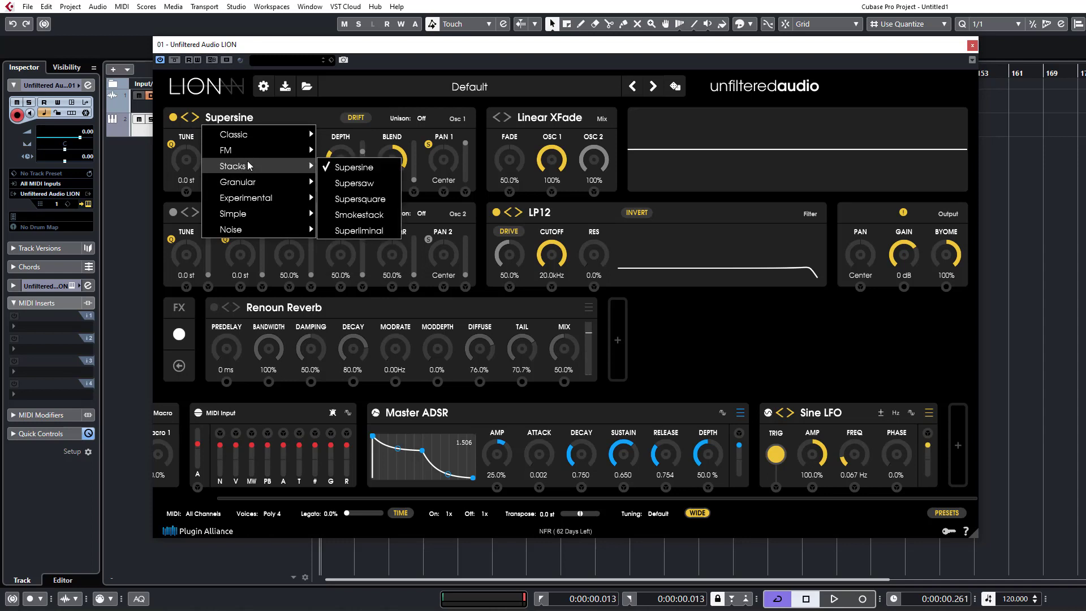
left_click(371, 230)
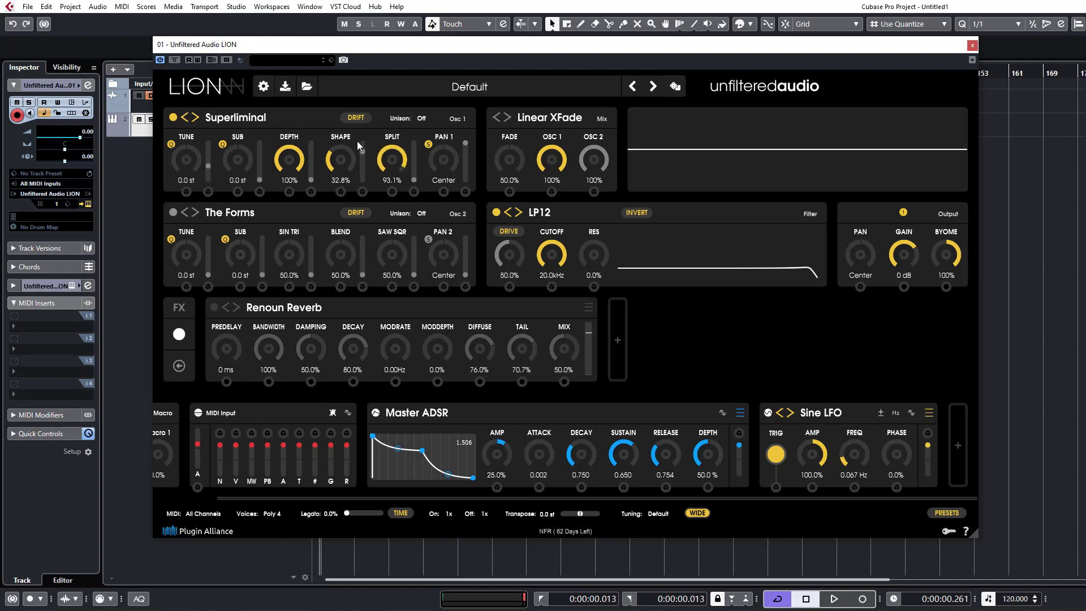
left_click(220, 117)
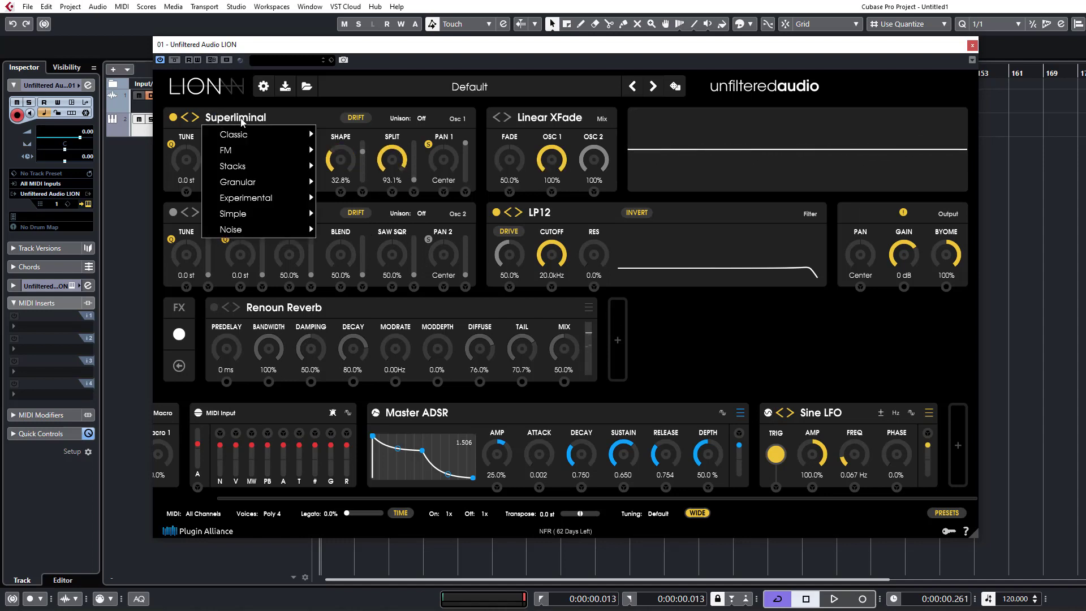
mouse_move(245, 190)
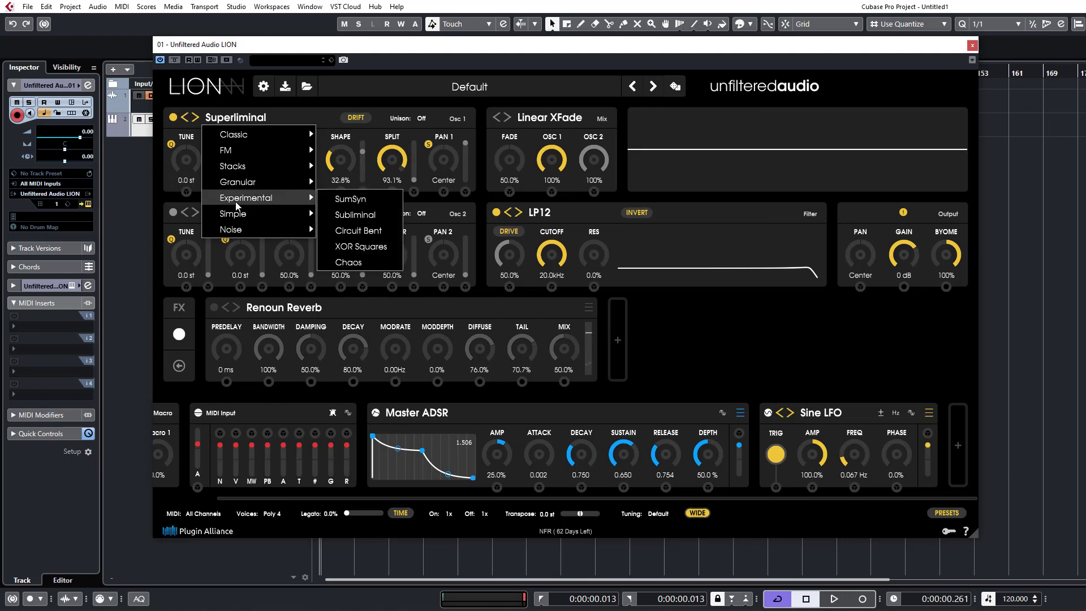
left_click(274, 114)
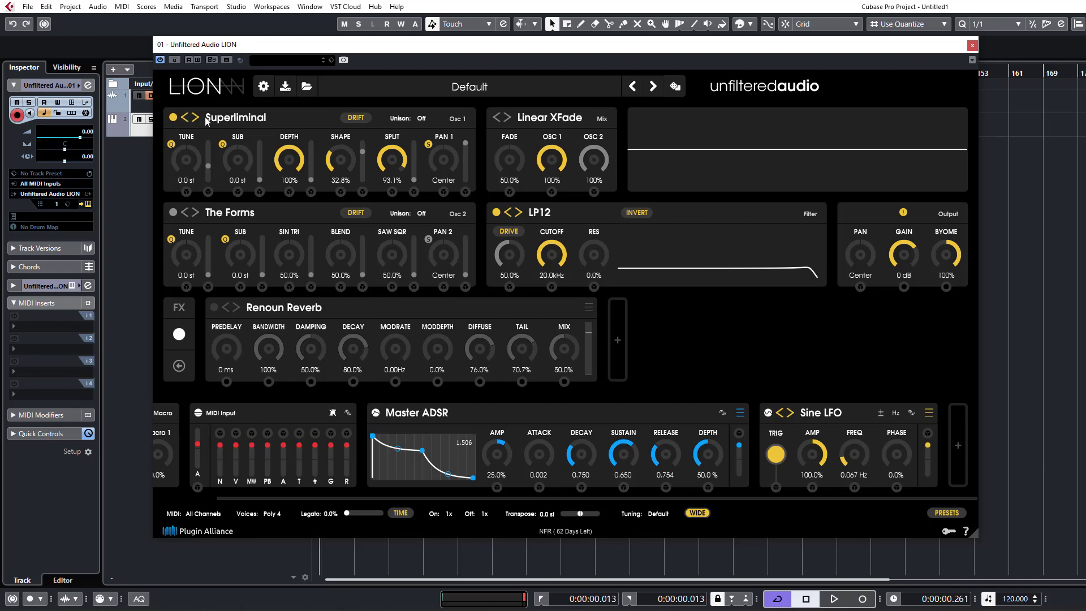
Set the Superliminal's Depth to 17.3%, Sub to -12.0 st, Shape to 34.8% and Split to 83.5%.
mouse_move(207, 121)
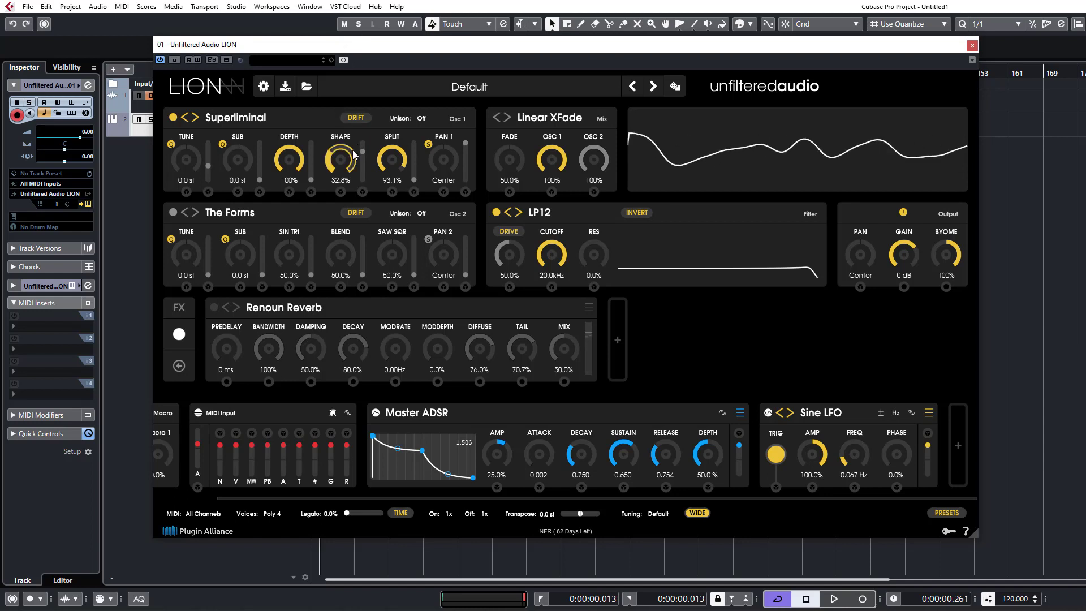
left_click_drag(296, 165, 301, 311)
left_click_drag(237, 160, 250, 208)
left_click_drag(300, 171, 384, 174)
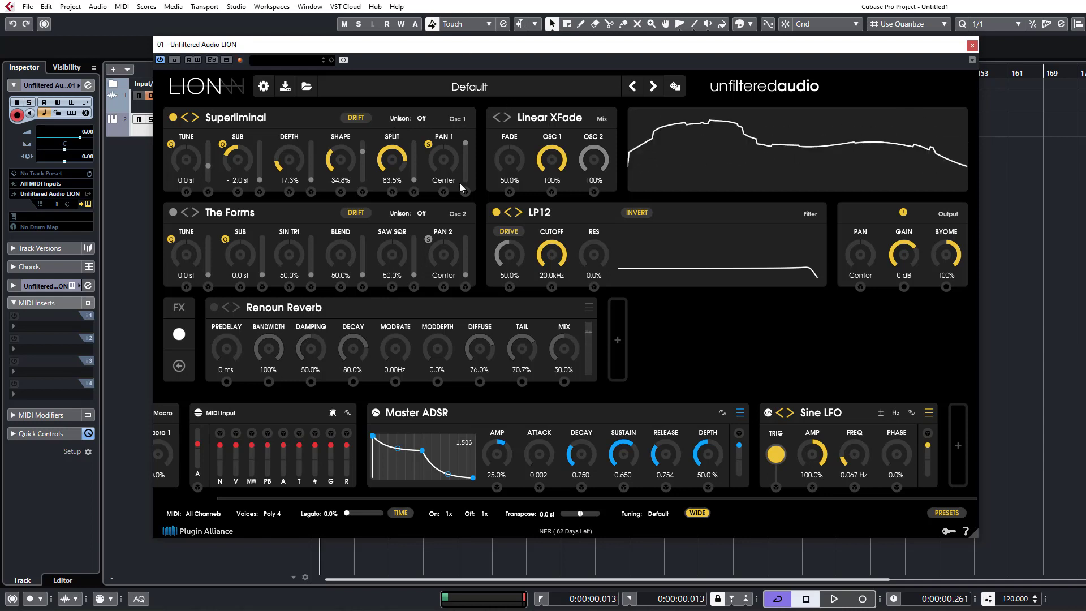
Set the Master ADSR's Amp to 80.6%, Release to 2.300 and Attack to 3.896.
left_click_drag(519, 429, 519, 427)
left_click_drag(668, 465, 654, 488)
left_click_drag(500, 453, 505, 443)
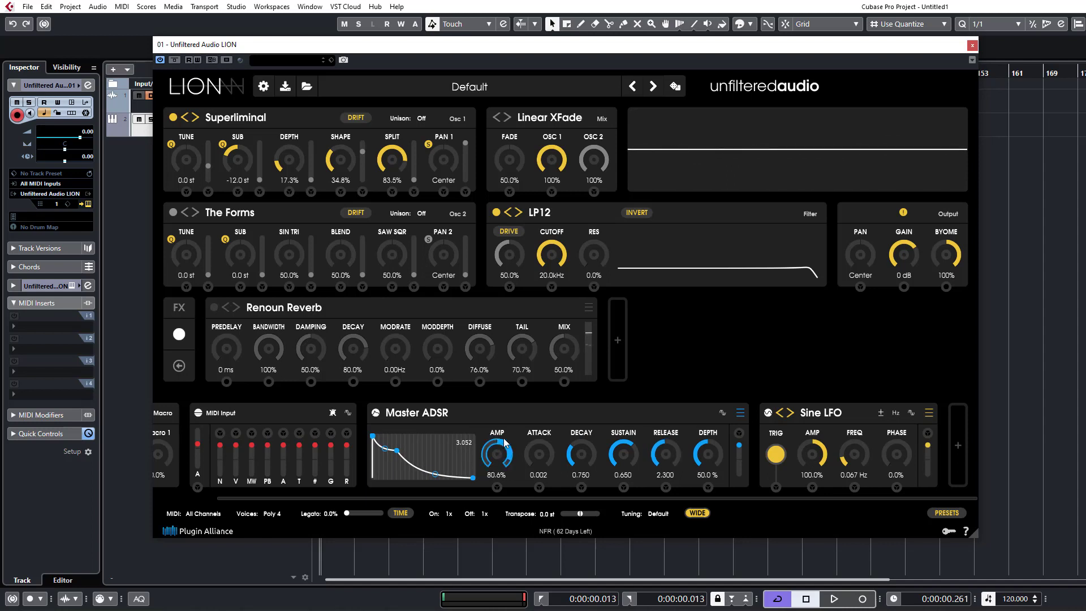
left_click_drag(554, 455, 565, 357)
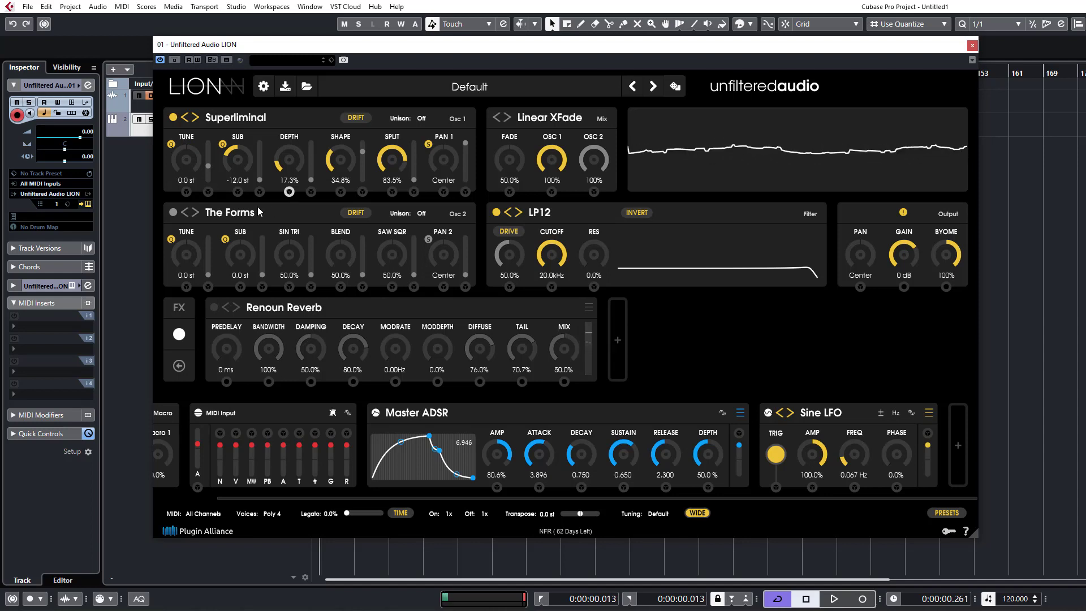
Switch oscillator 1 to the Smokestack type.
left_click(186, 117)
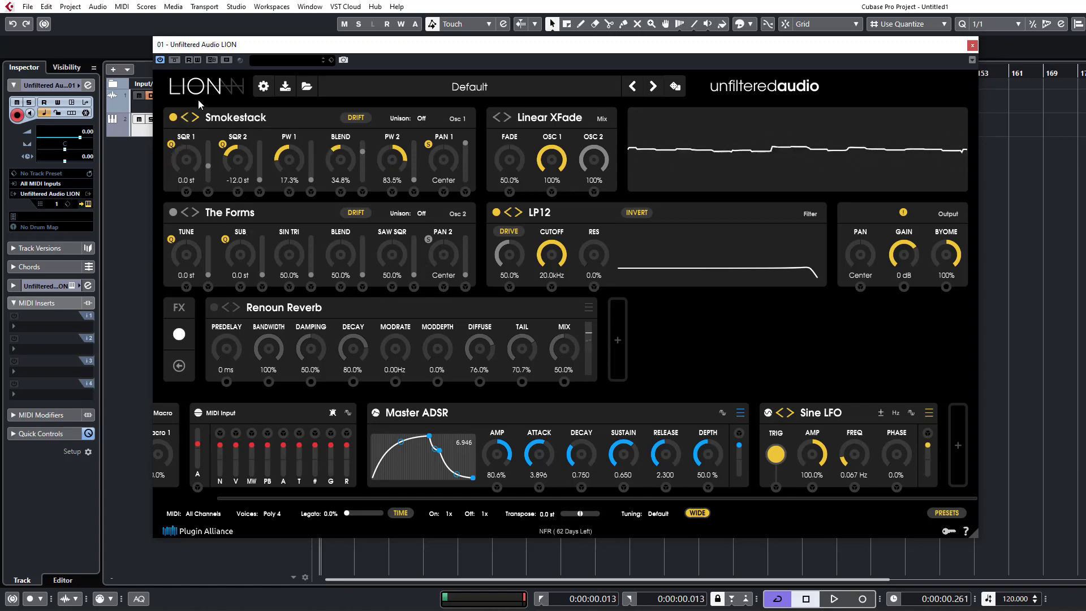
key("F6")
key("F7")
left_click(380, 101)
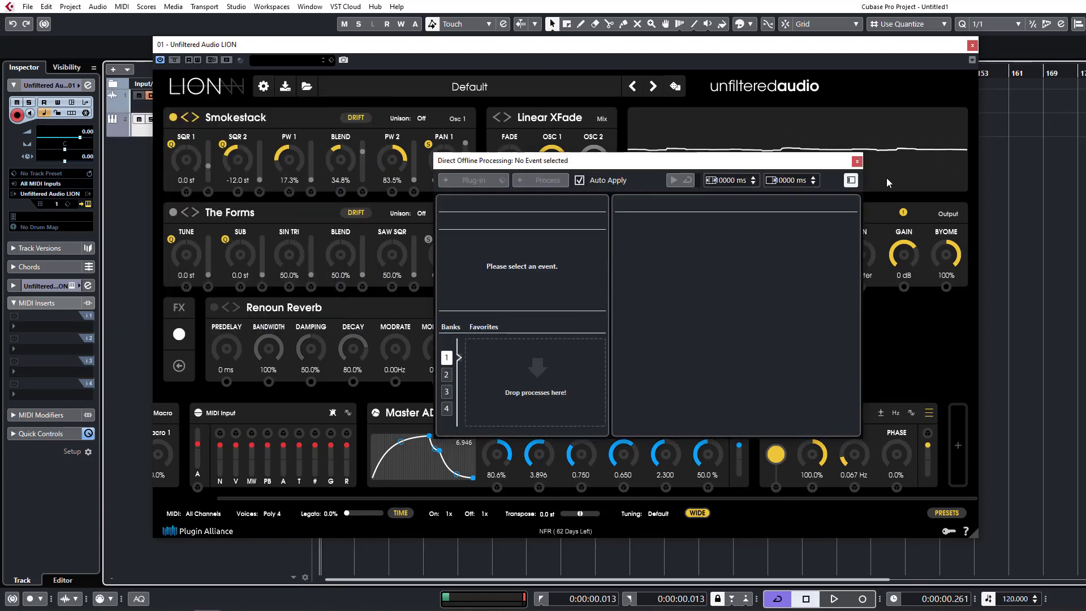
Close the Direct Offline Processing window and set Smokestack's PW 1 to 25.9%, Blend to 82.2% and PW 2 to 38.9%.
left_click(854, 162)
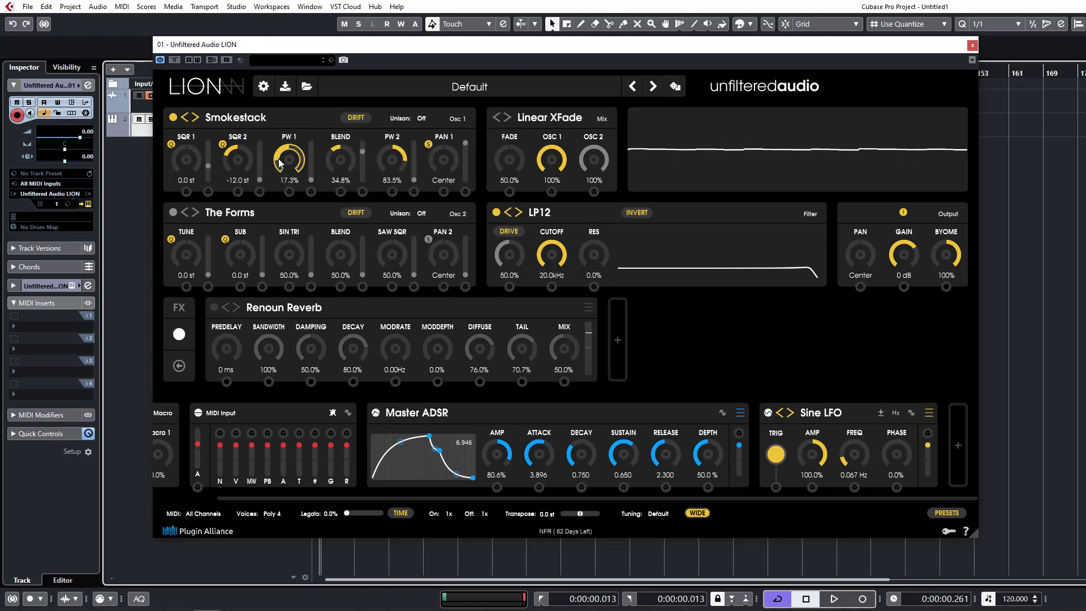
left_click_drag(302, 164, 327, 56)
left_click_drag(339, 167, 352, 108)
left_click_drag(300, 152, 294, 263)
left_click_drag(392, 160, 385, 249)
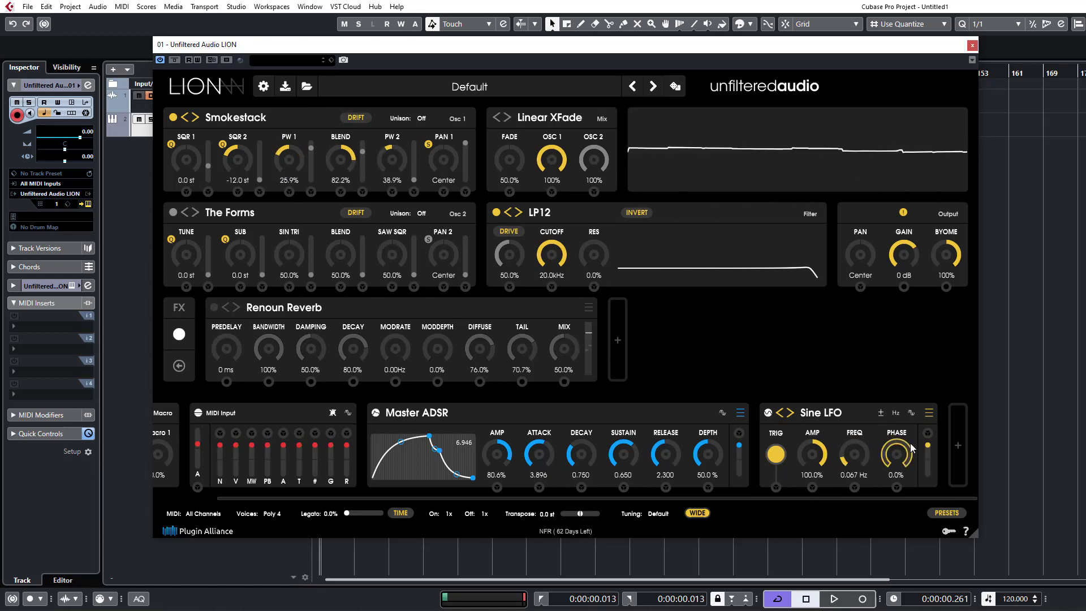
Add two Sine LFOs, modulating PW 1 with the yellow LFO at 60.9% Amp and 0.454 Hz and PW 2 with the green LFO at 77.1% Amp.
left_click(958, 447)
left_click(955, 446)
left_click_drag(550, 433, 289, 193)
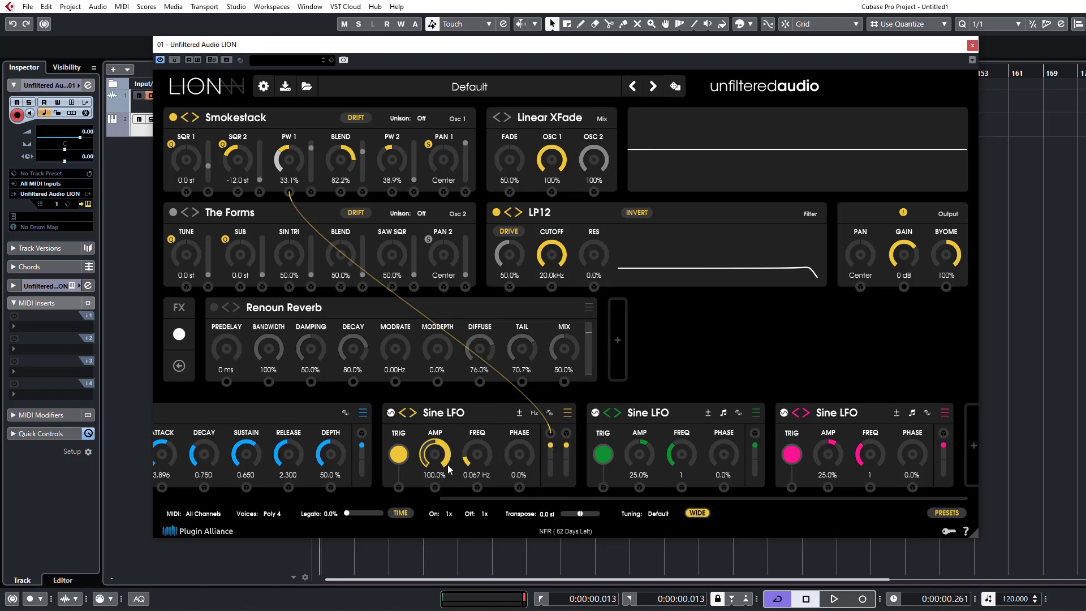
left_click_drag(477, 457, 473, 437)
left_click_drag(754, 433, 392, 192)
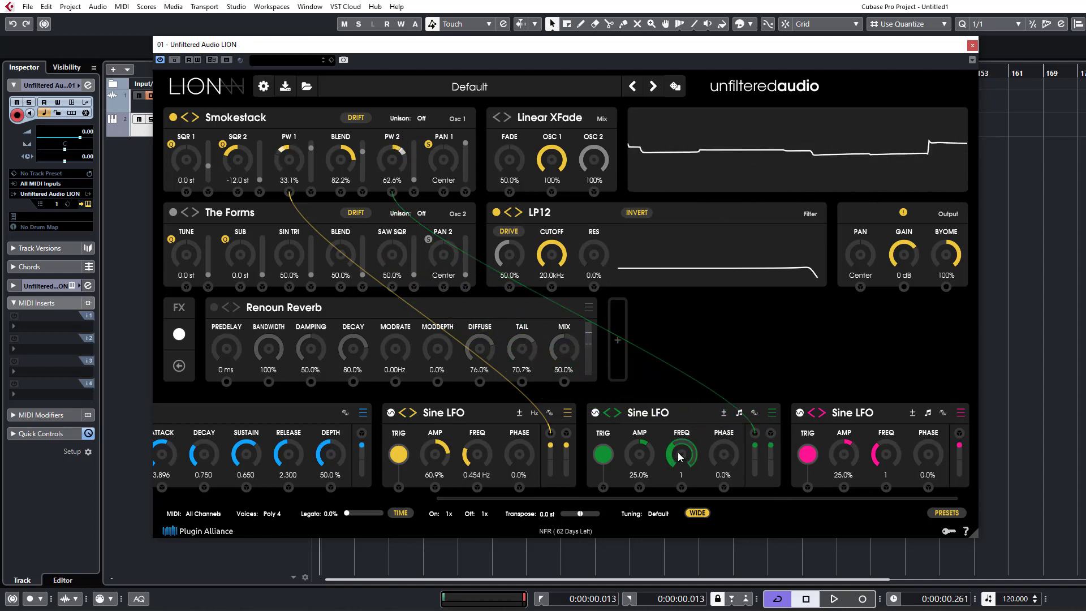
left_click_drag(658, 443, 657, 379)
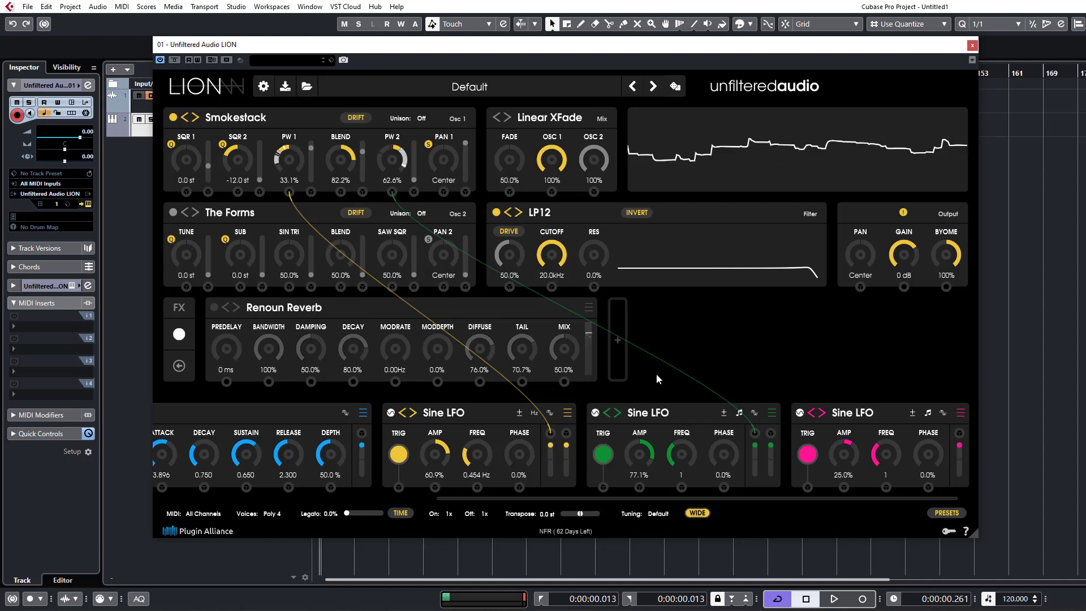
Enable the Renoun Reverb effect and set its Mix to 26.0%.
left_click(213, 307)
left_click_drag(574, 346, 571, 384)
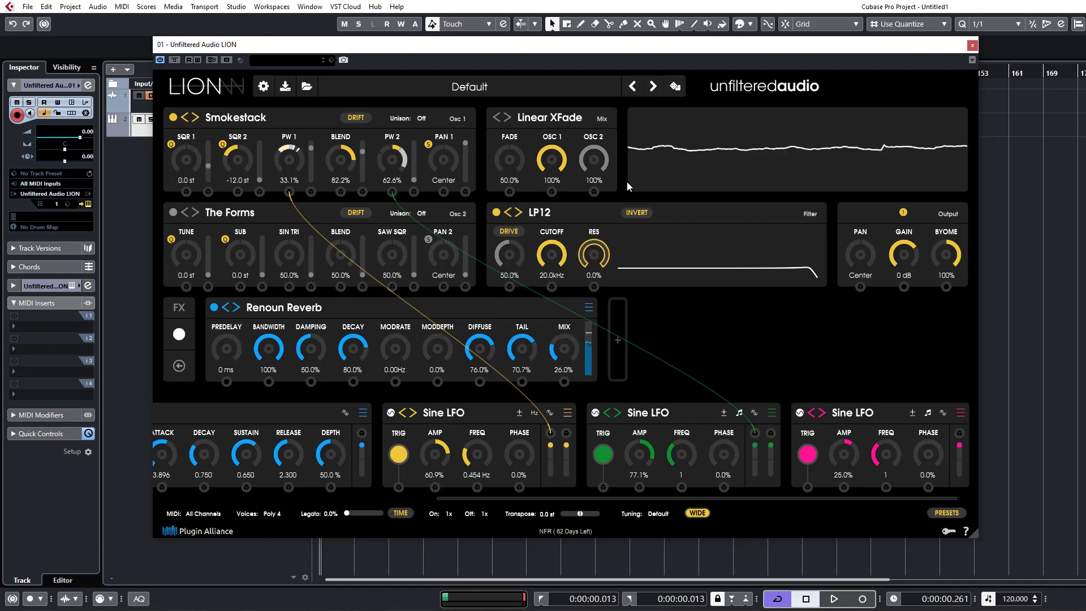
Add another effect, change it to the Modulation type Chorus and place it ahead of the Renoun Reverb.
left_click(625, 313)
left_click(809, 339)
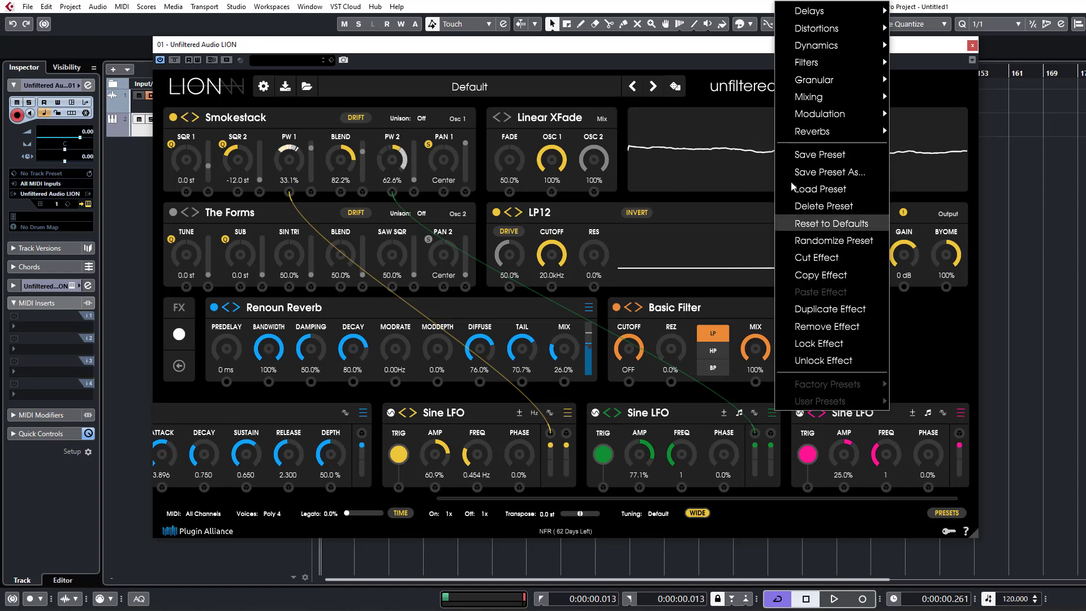
mouse_move(820, 114)
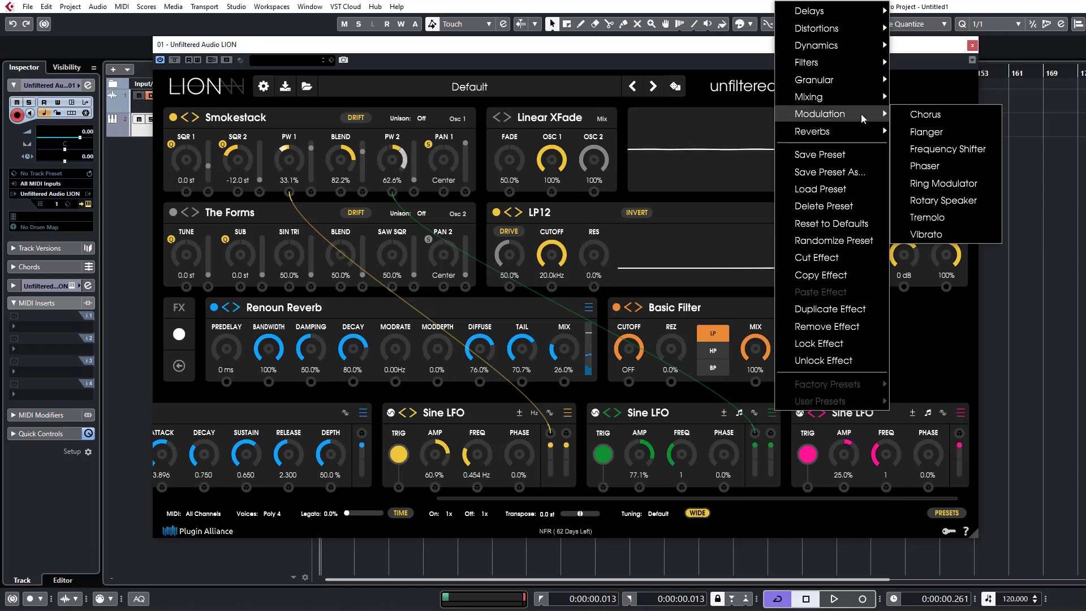
left_click(919, 114)
left_click_drag(720, 319, 283, 292)
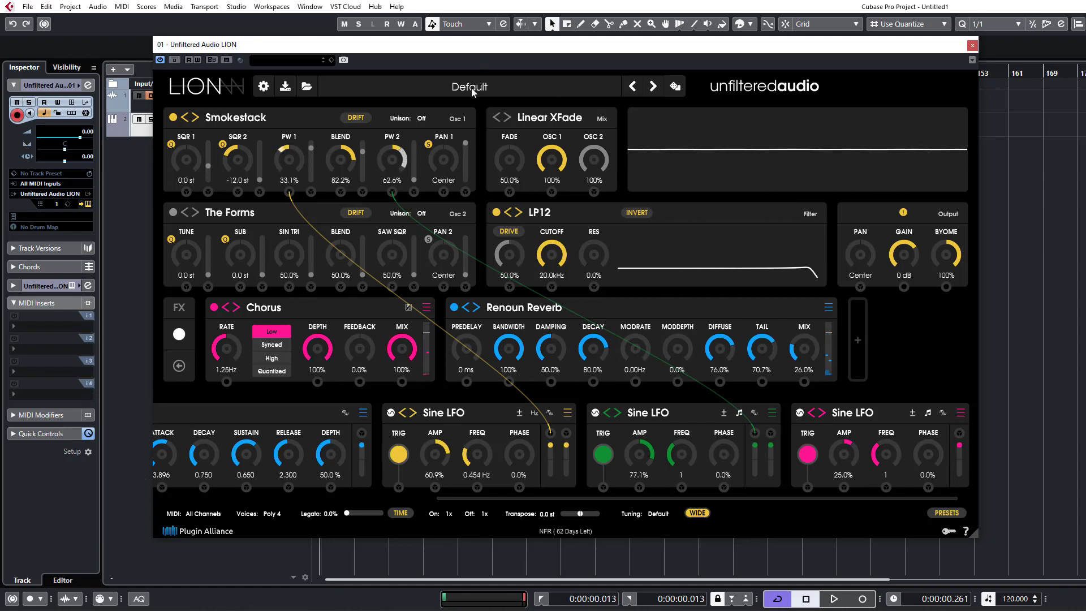
Reset the whole preset to defaults and collapse the MIDI Input module to its compact view.
left_click(306, 86)
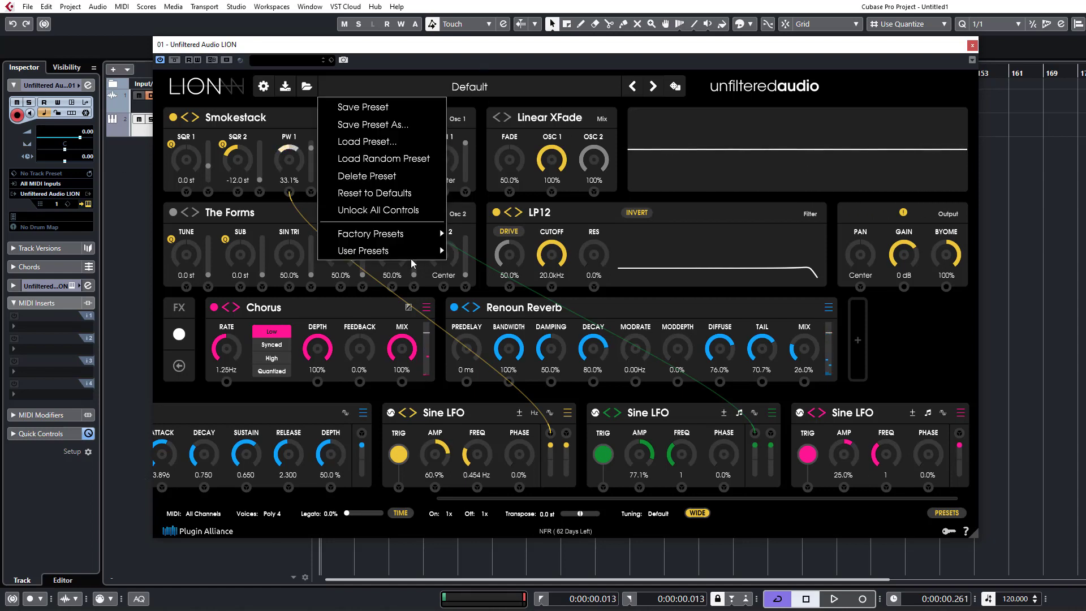
left_click(365, 192)
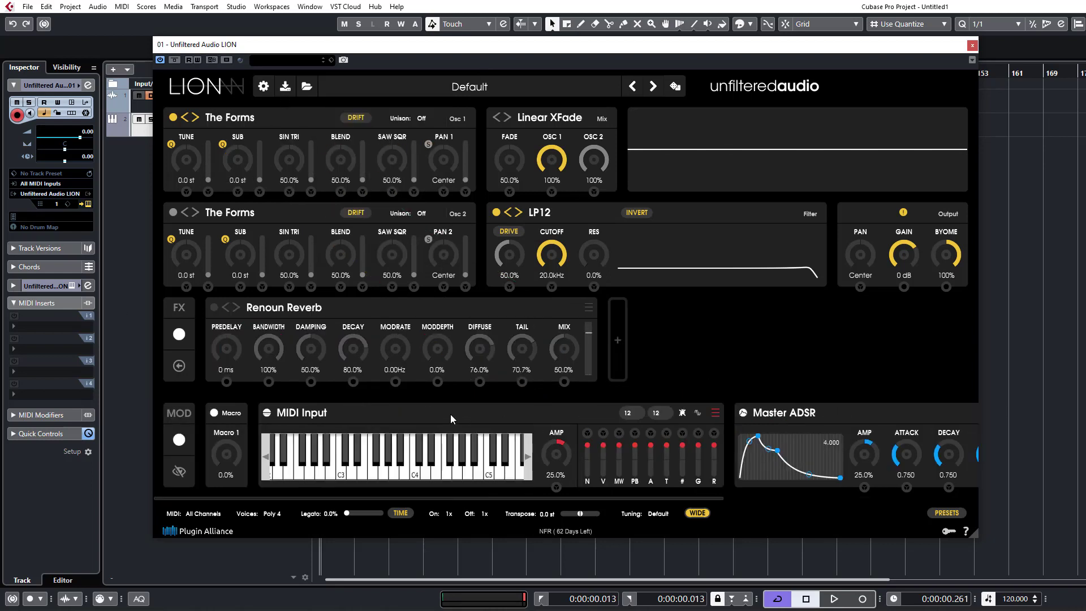
left_click(451, 416)
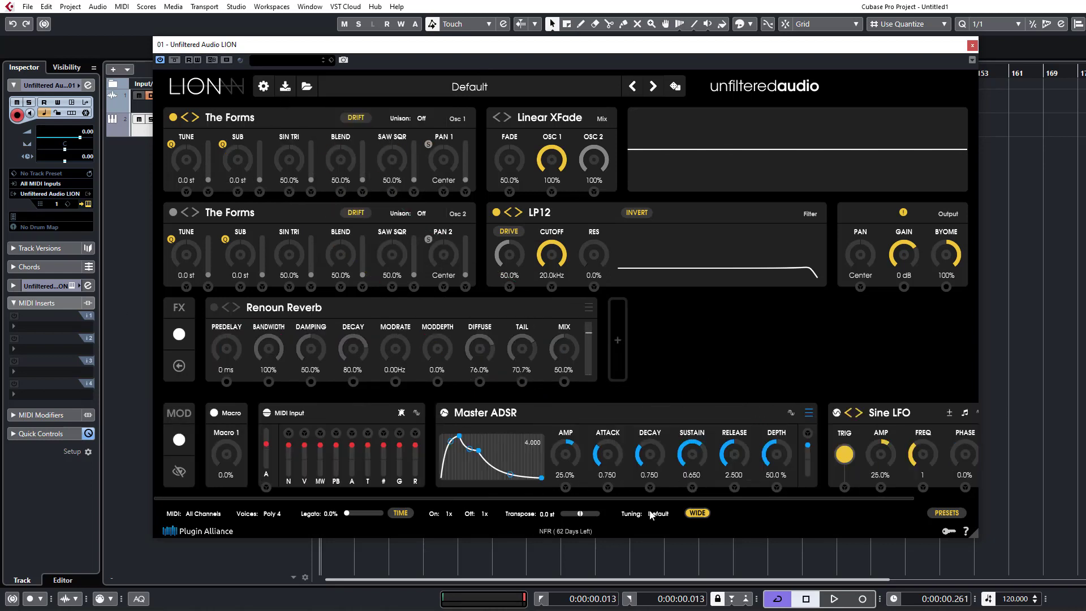
Switch oscillator 1 to the Granular type VOSIM.
left_click(215, 119)
mouse_move(273, 178)
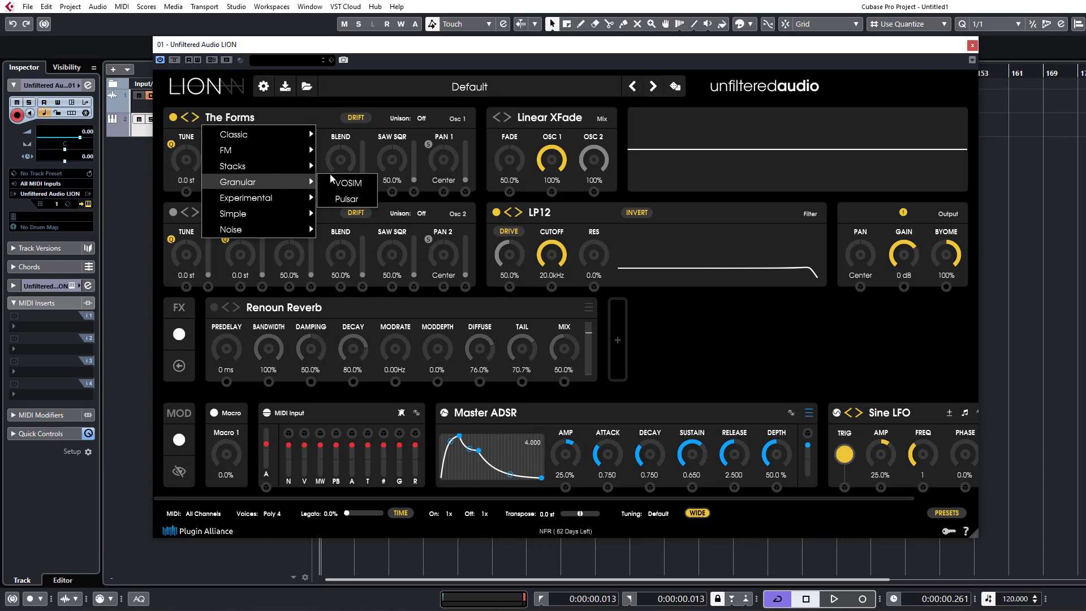
left_click(355, 186)
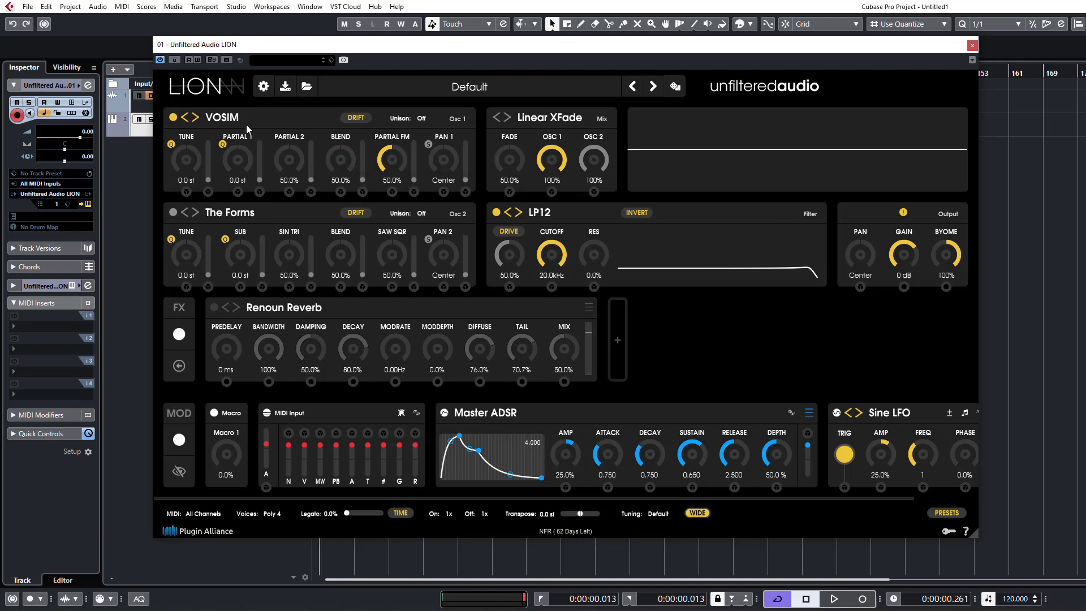
mouse_move(240, 125)
left_click(247, 125)
left_click(328, 142)
left_click(316, 115)
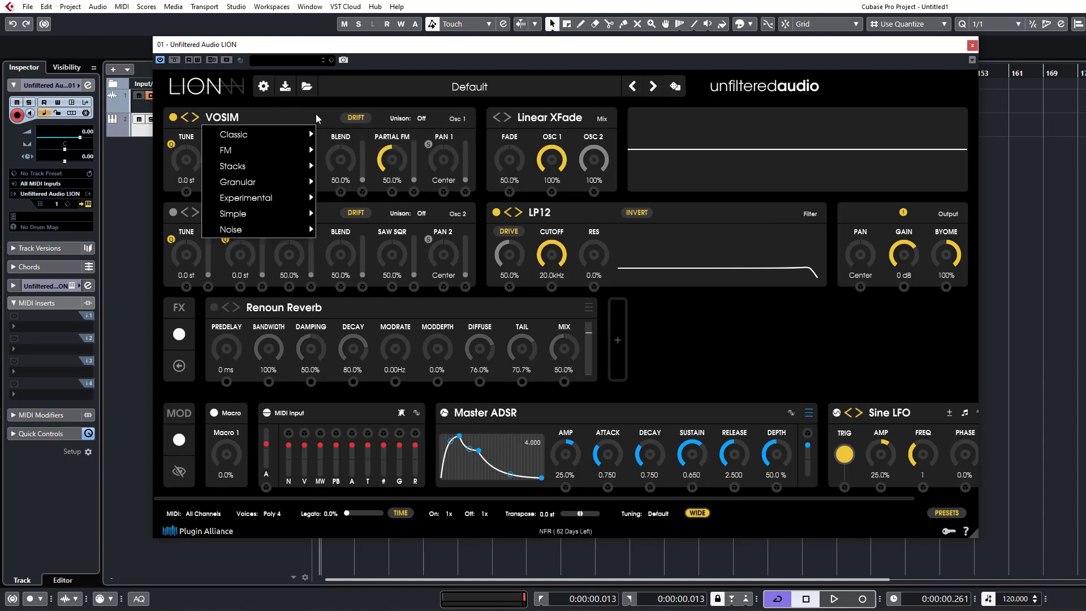
left_click(389, 158)
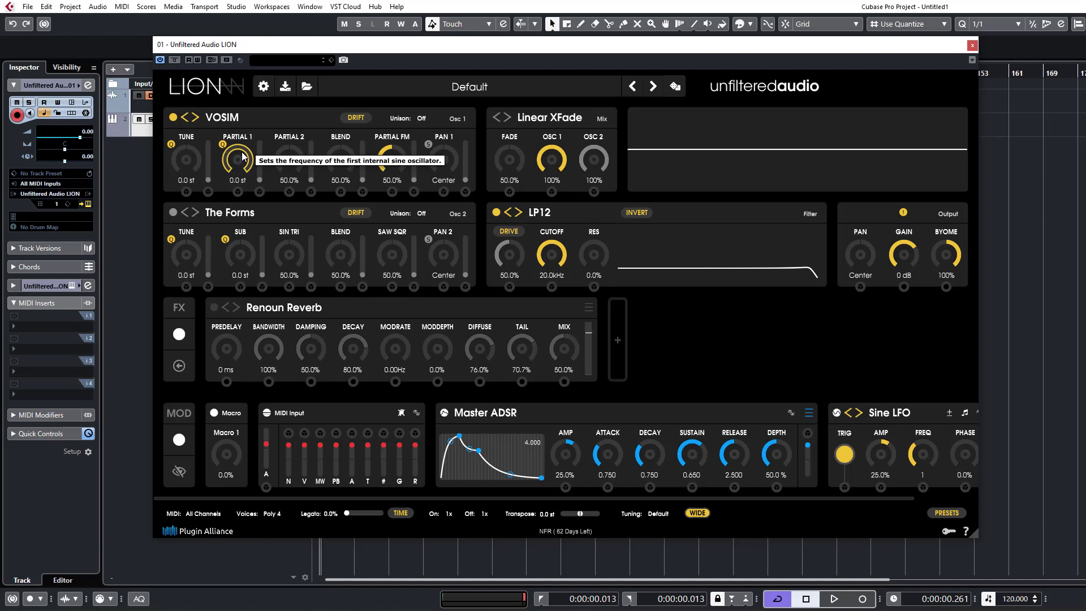
Set the Master ADSR's Attack and Release to 0.002 and Depth to 47.3%, and turn on the S option of Pan 1.
left_click_drag(609, 454, 609, 509)
left_click_drag(767, 466, 724, 514)
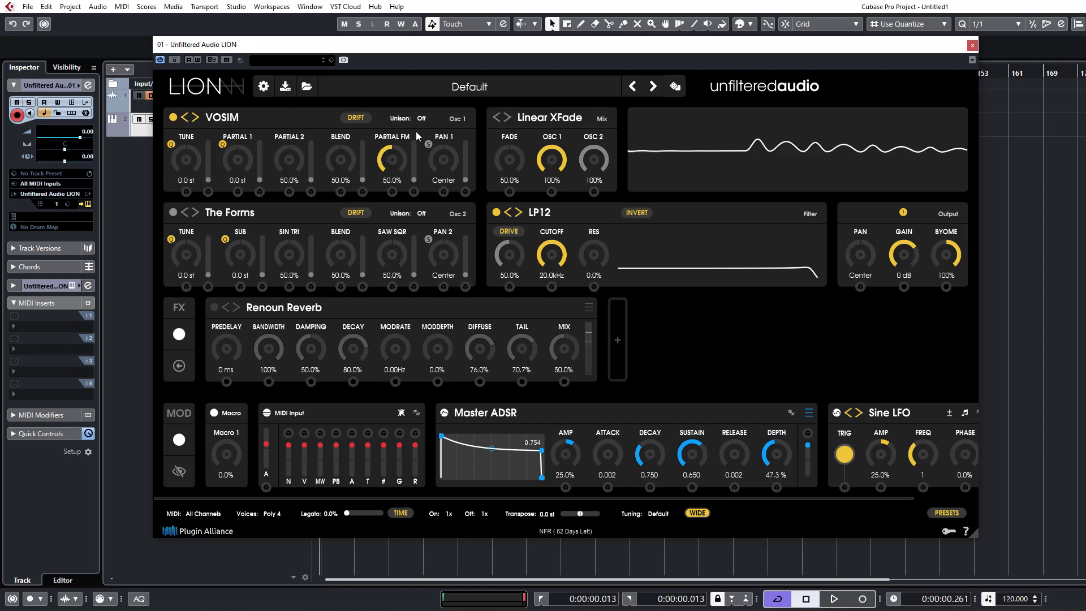
left_click(428, 145)
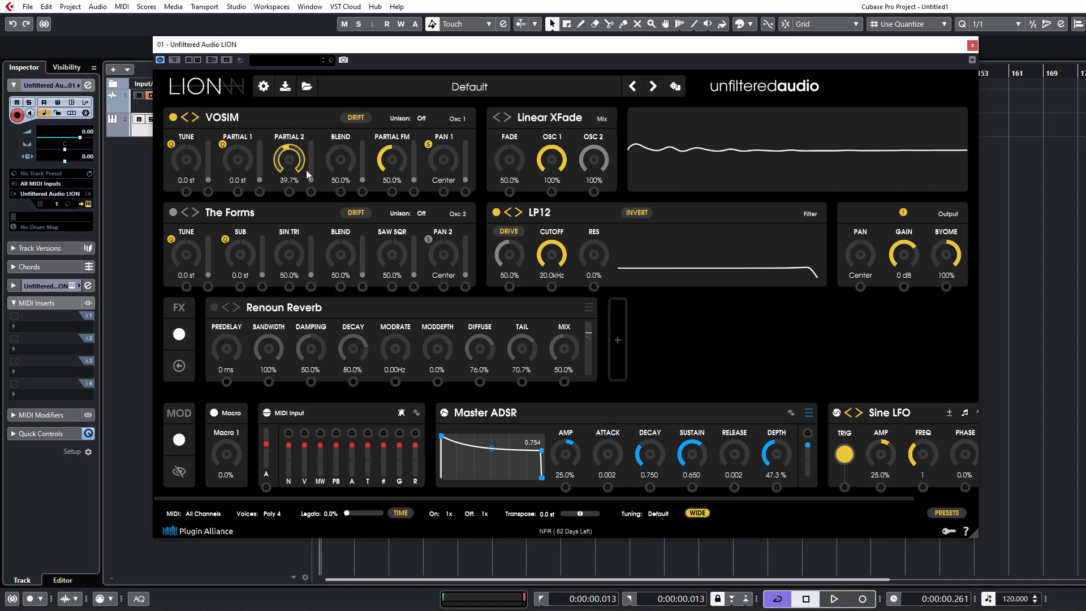
Set VOSIM's Partial 2 to 48.3%, turn off quantization for Partial 1 and set Partial 1 to -1.0 st.
left_click_drag(306, 206, 307, 157)
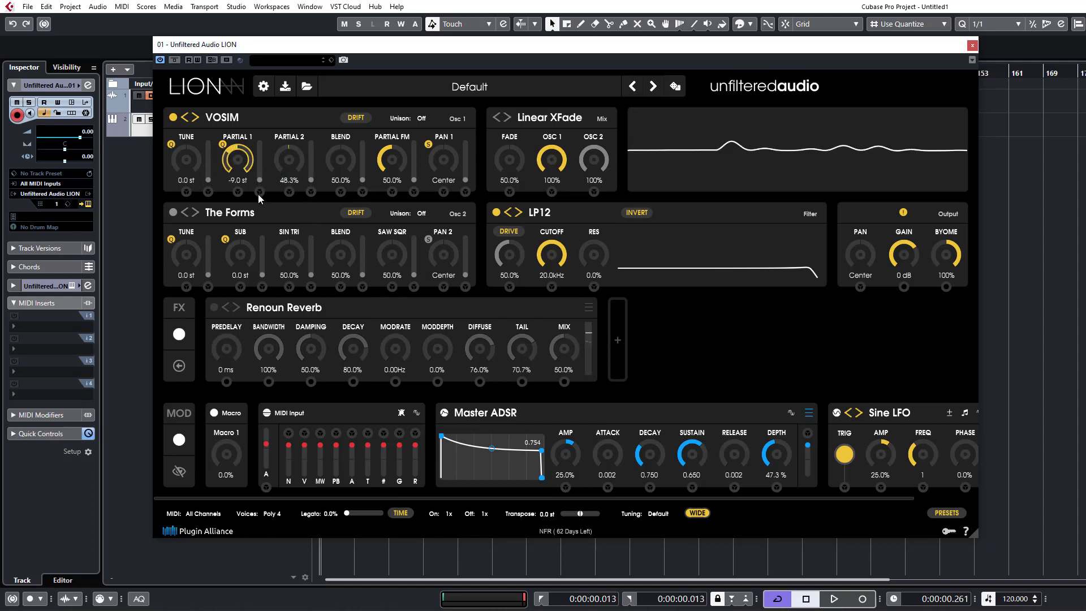
left_click_drag(260, 249, 260, 191)
left_click_drag(262, 145, 271, 113)
left_click(223, 144)
left_click(242, 154)
left_click_drag(261, 156, 257, 212)
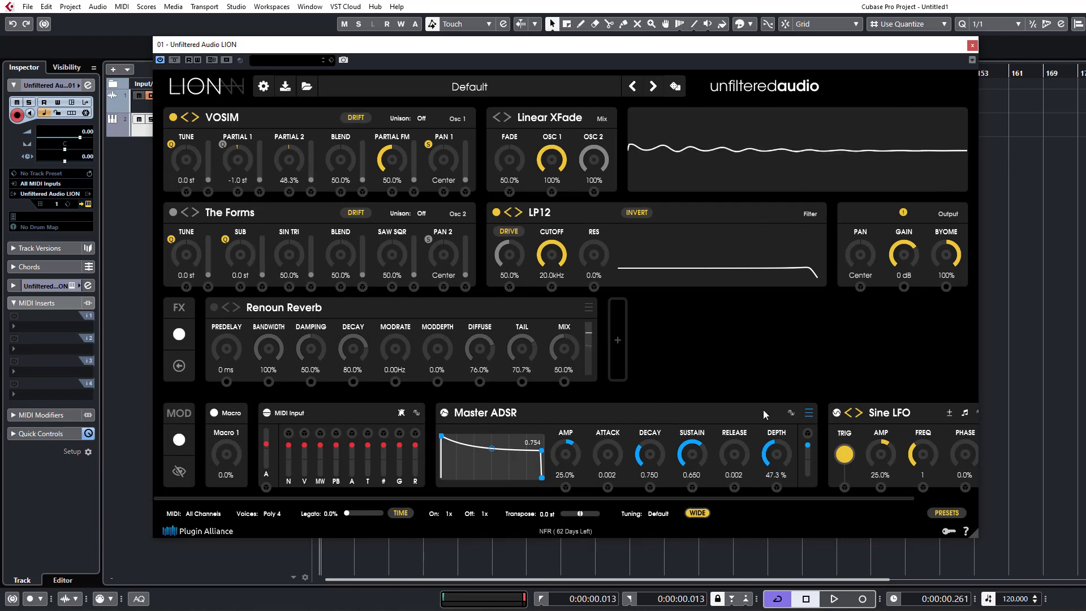
Collapse the Master ADSR, route the Sine LFO to Partial 1 and add a second Sine LFO routed to Partial 2.
left_click(809, 412)
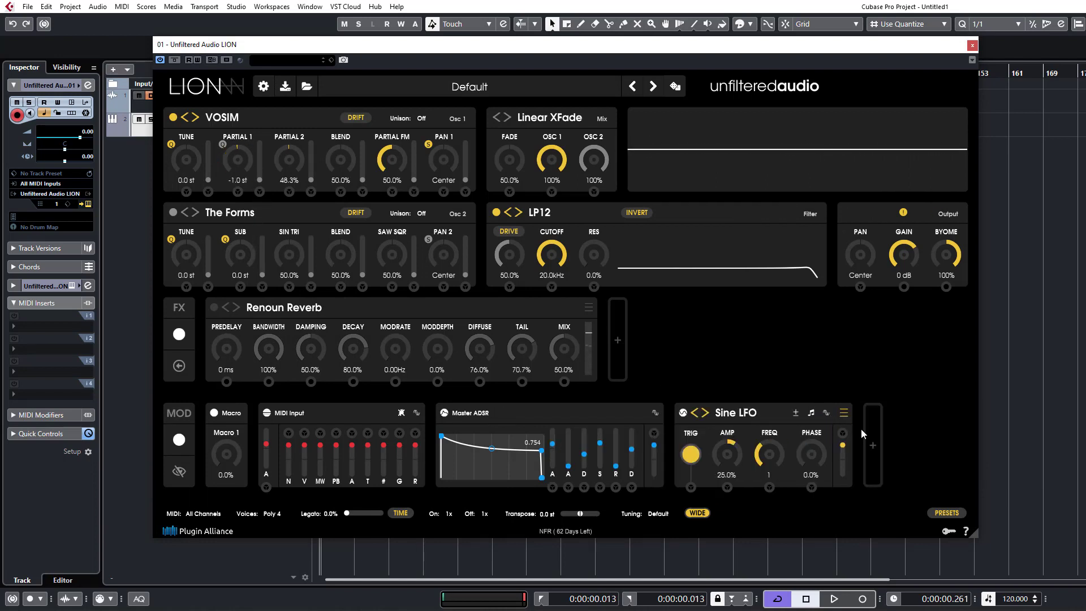
left_click_drag(842, 433, 237, 192)
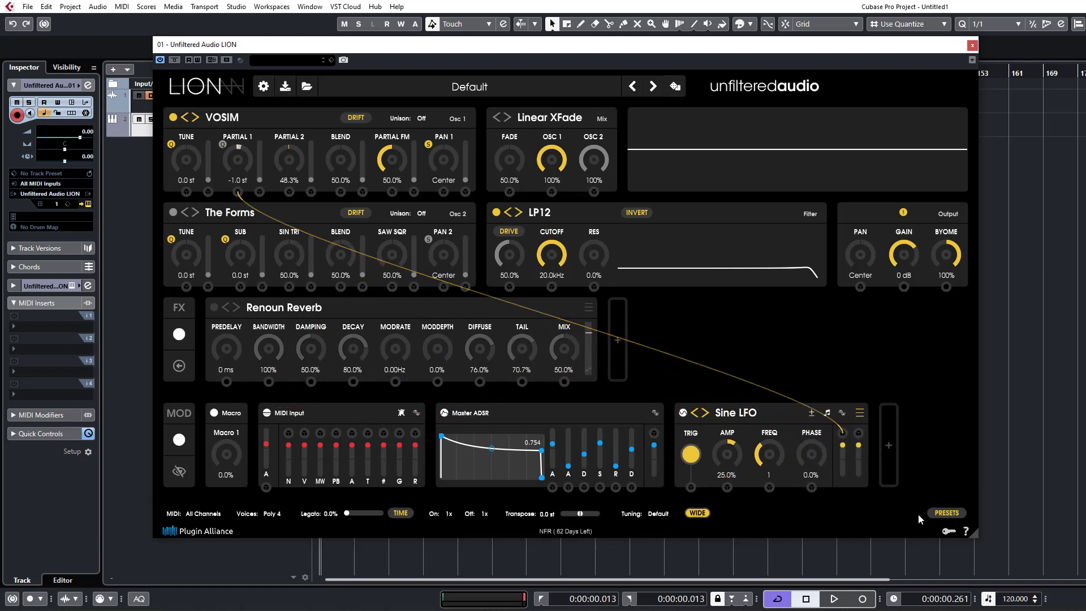
left_click(886, 441)
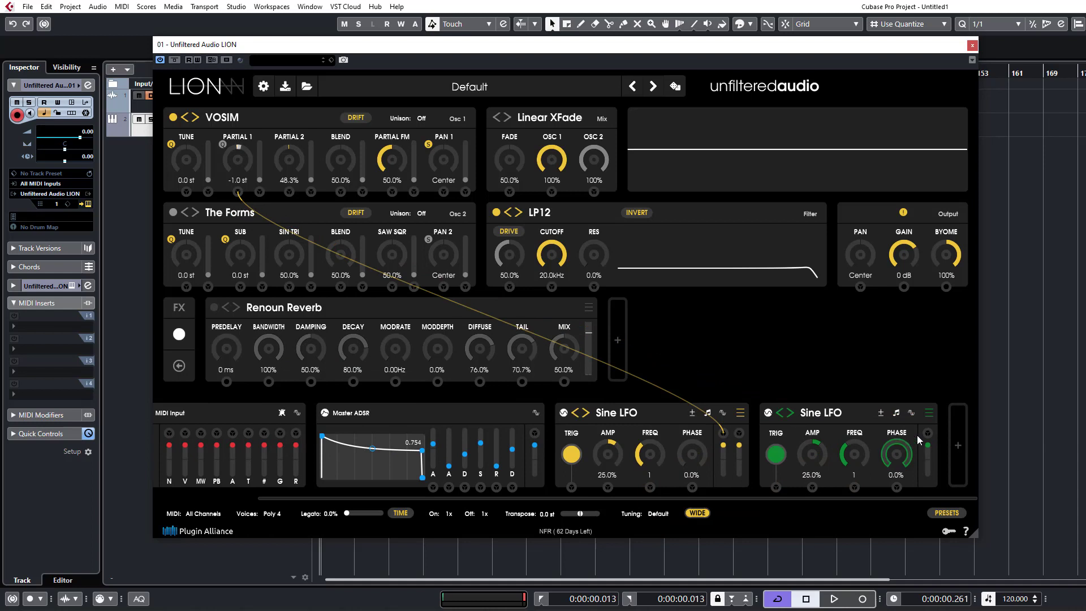
left_click_drag(927, 432, 290, 192)
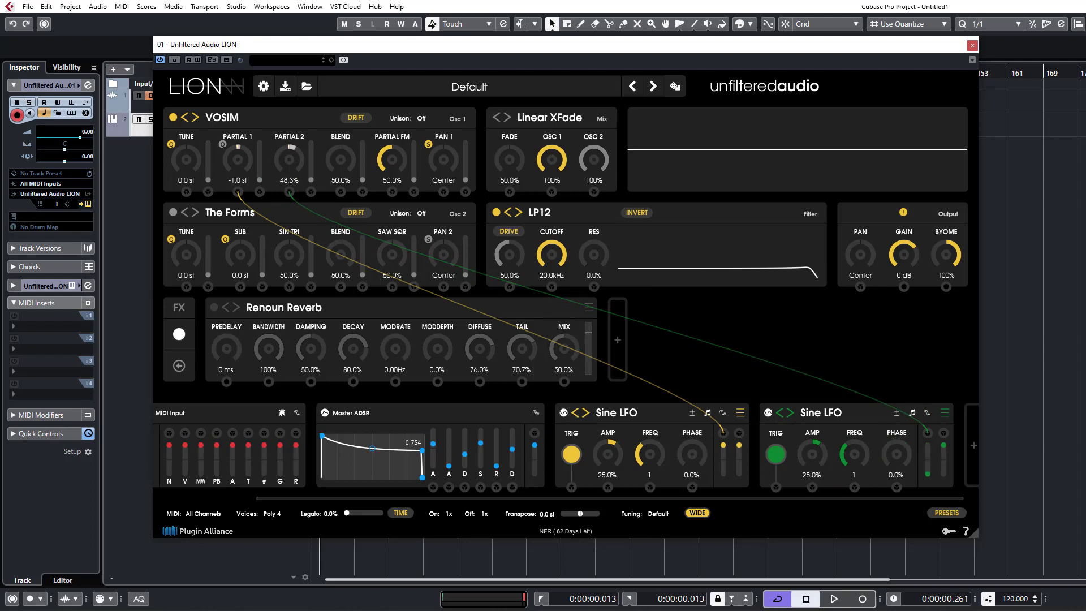
Set the green LFO to Freq 4 and Amp 100.0%, and the yellow LFO to Freq 3 and Amp 95.0%.
left_click_drag(853, 447, 854, 471)
left_click_drag(643, 464, 643, 480)
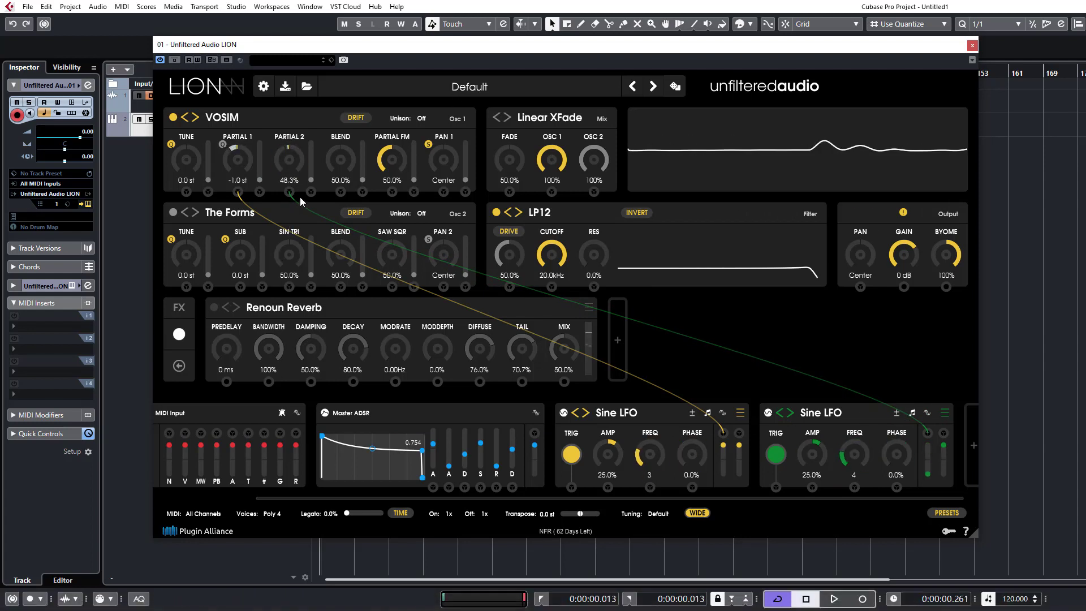
left_click_drag(812, 456, 812, 435)
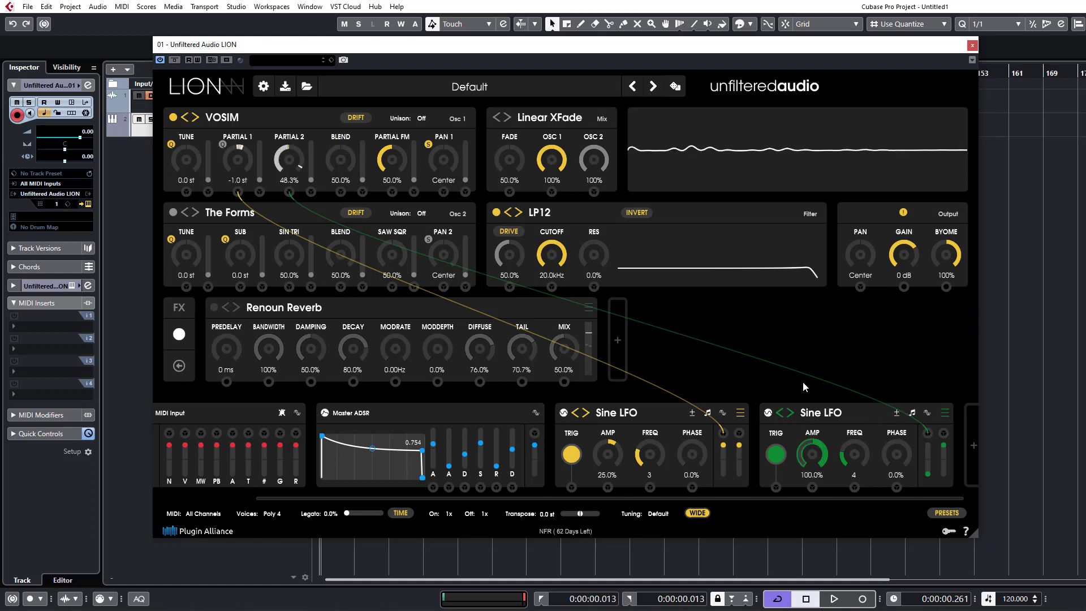
left_click_drag(607, 452, 619, 389)
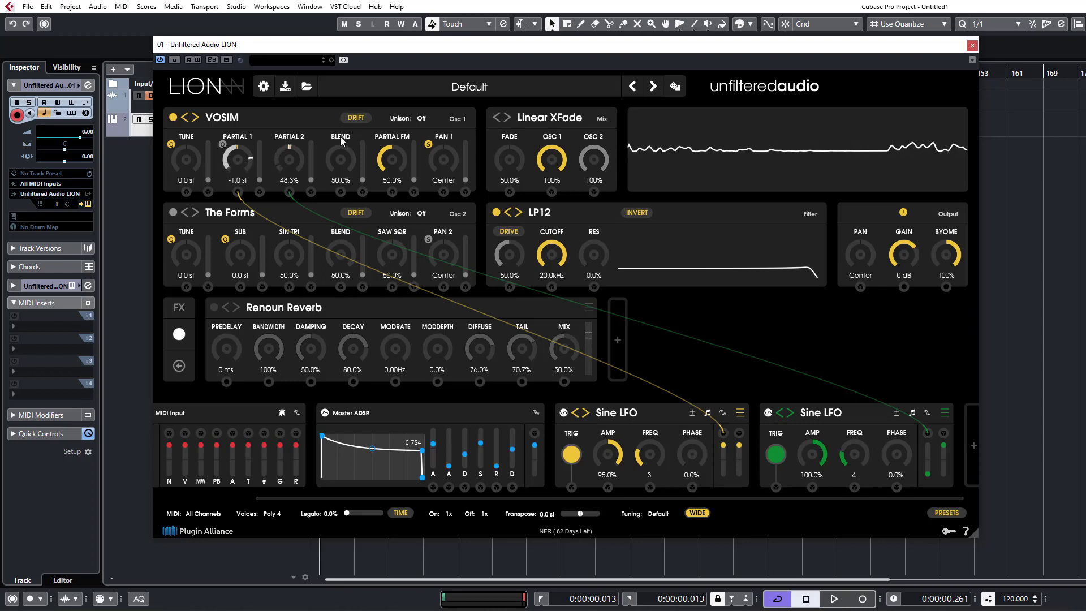
Set VOSIM's Blend to 49.7% and Partial FM to 96.3%.
mouse_move(347, 164)
left_mouse_down()
mouse_move(359, 108)
mouse_move(359, 240)
mouse_move(356, 165)
left_mouse_up()
left_click_drag(399, 166, 412, 78)
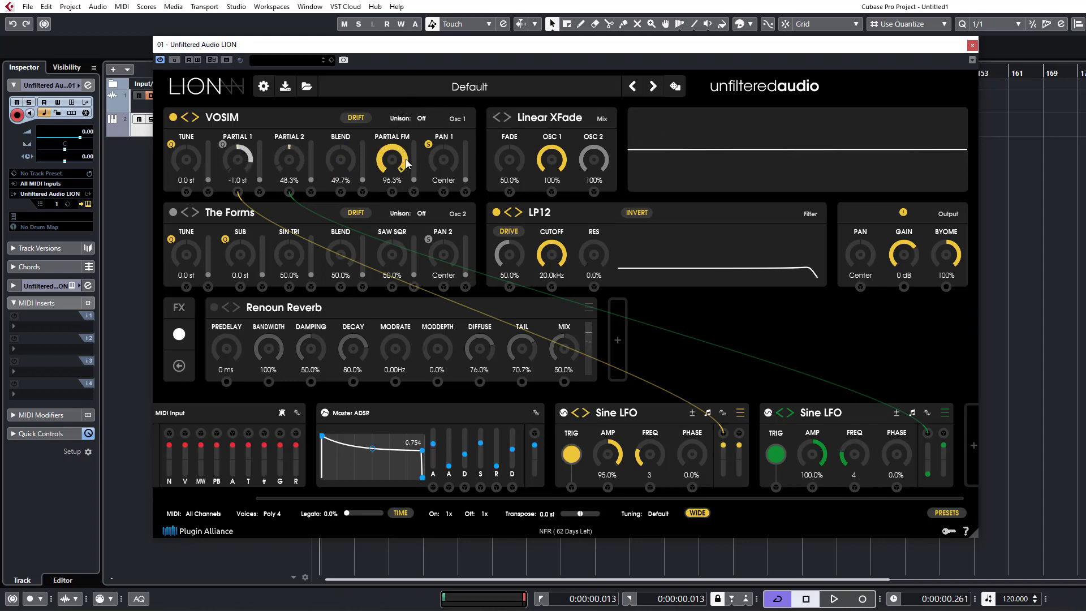
Try oscillator 1's Unison at 3 and 4 voices and slightly raise the unison spread of Tune.
left_click(421, 119)
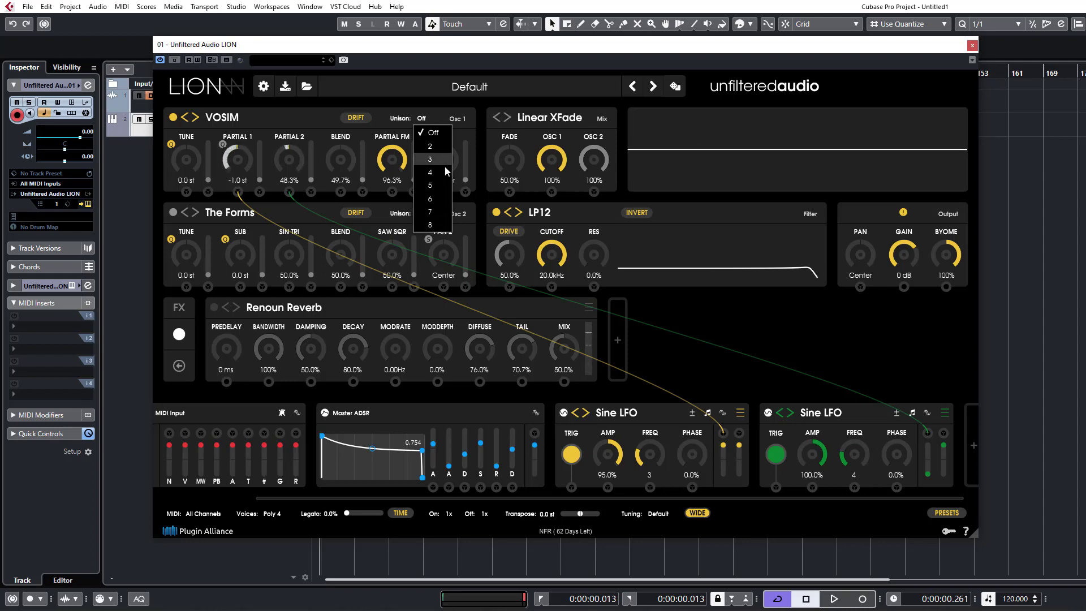
left_click(427, 158)
left_click(418, 118)
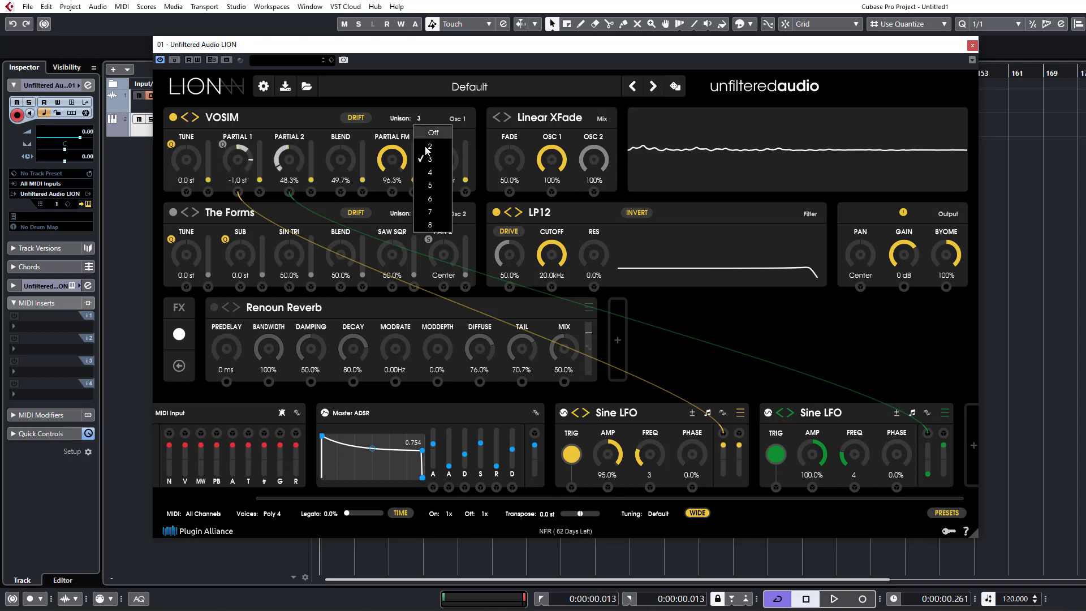
left_click(435, 174)
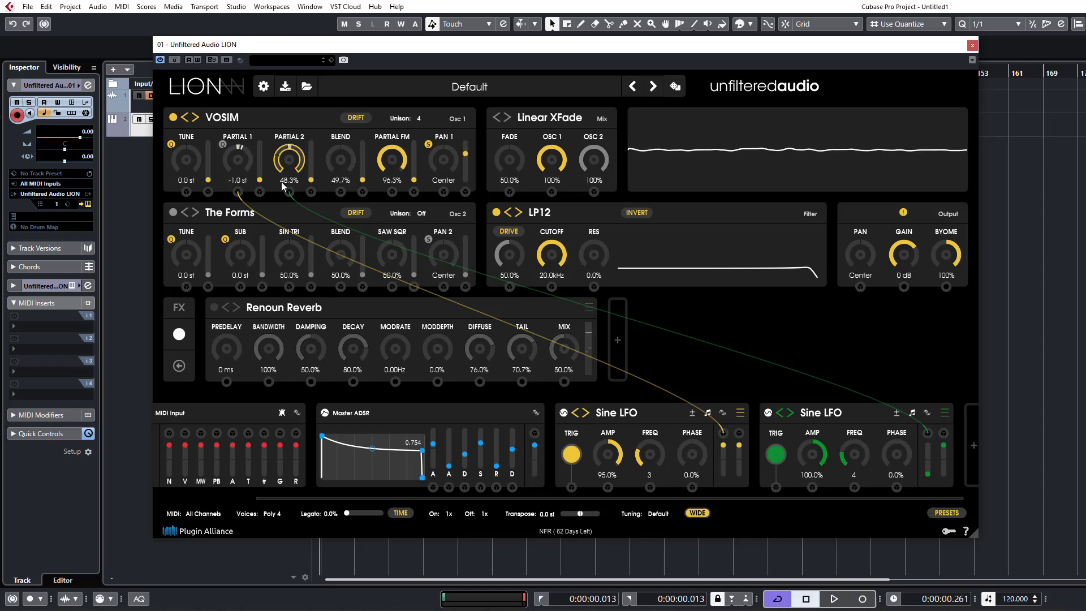
left_click_drag(215, 182, 208, 172)
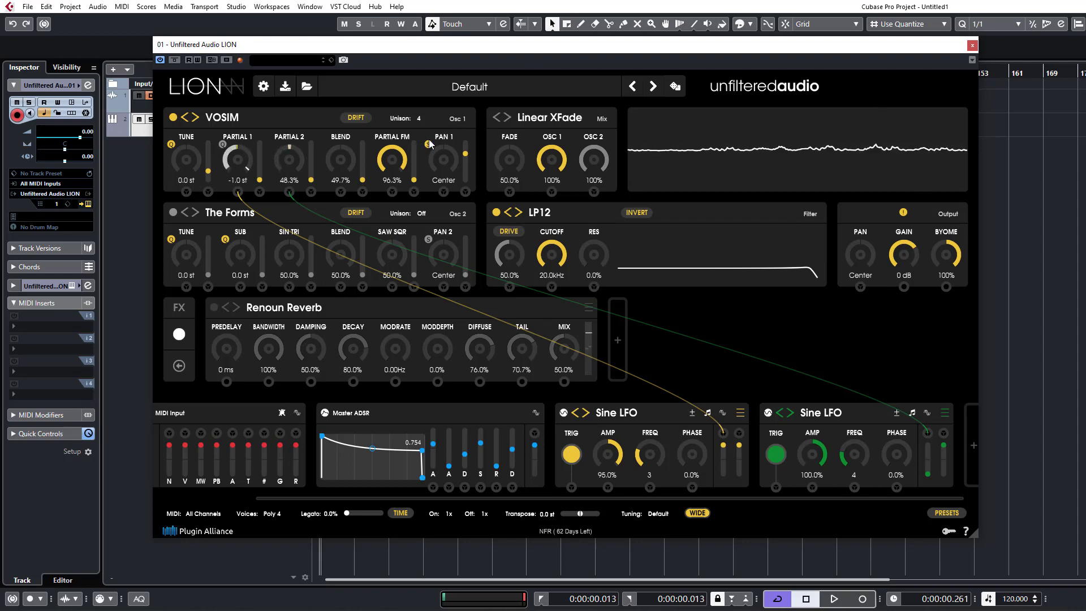
Turn off oscillator 1's Unison and set Partial FM to 0.0%.
left_click(424, 118)
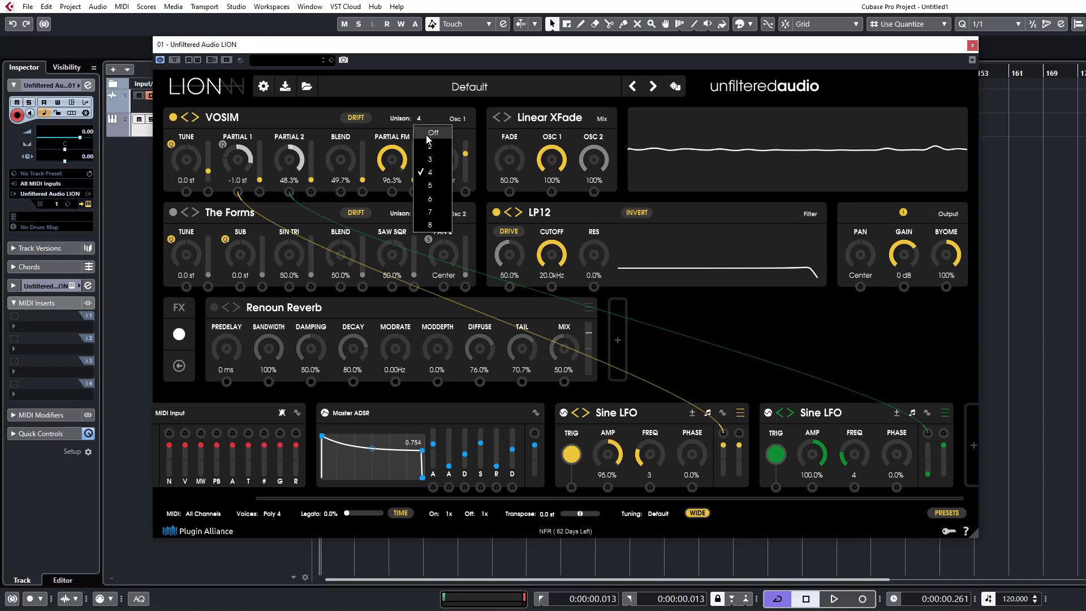
left_click(426, 134)
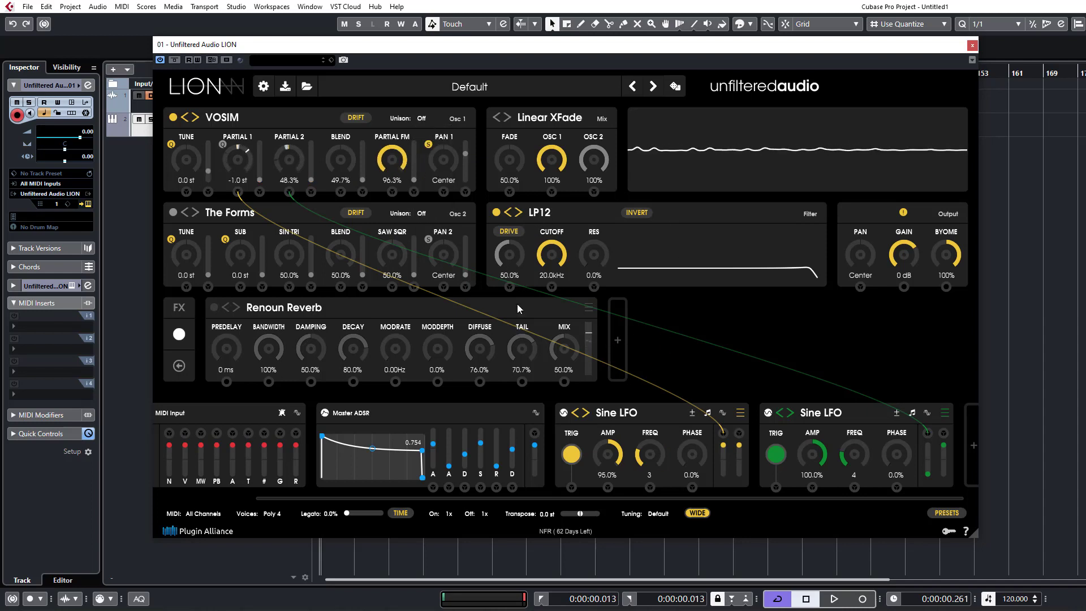
left_click_drag(399, 160, 406, 344)
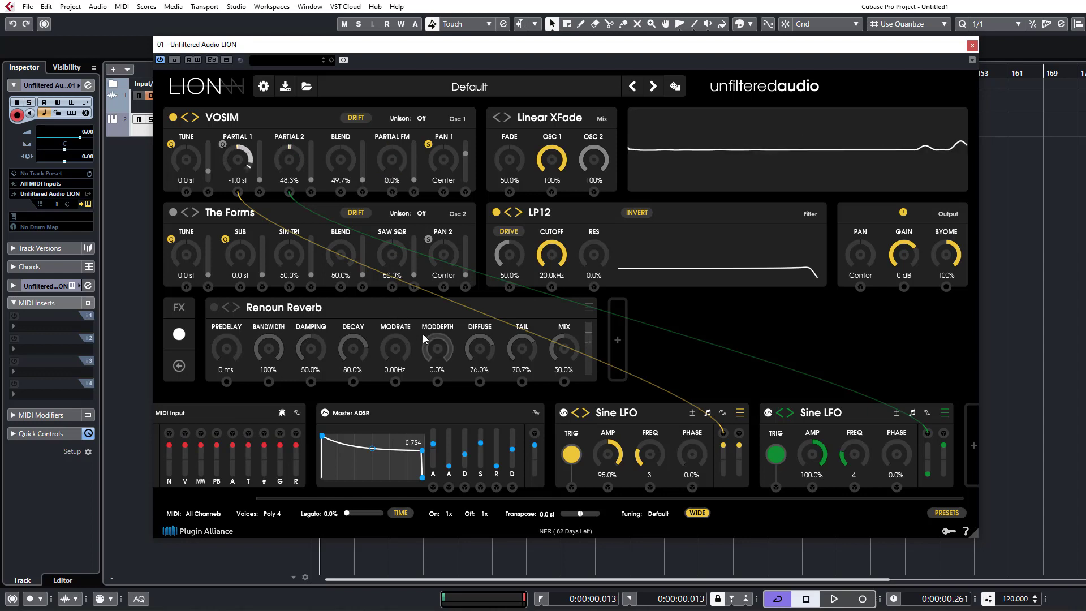
Switch oscillator 1 from VOSIM to the Granular type Pulsar.
left_click(224, 119)
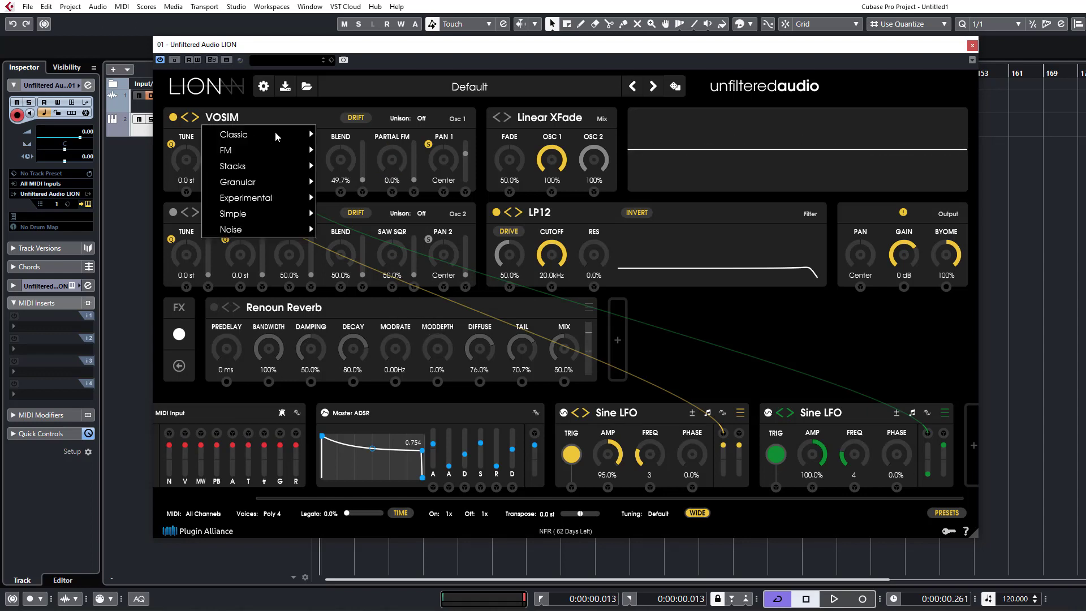
mouse_move(270, 182)
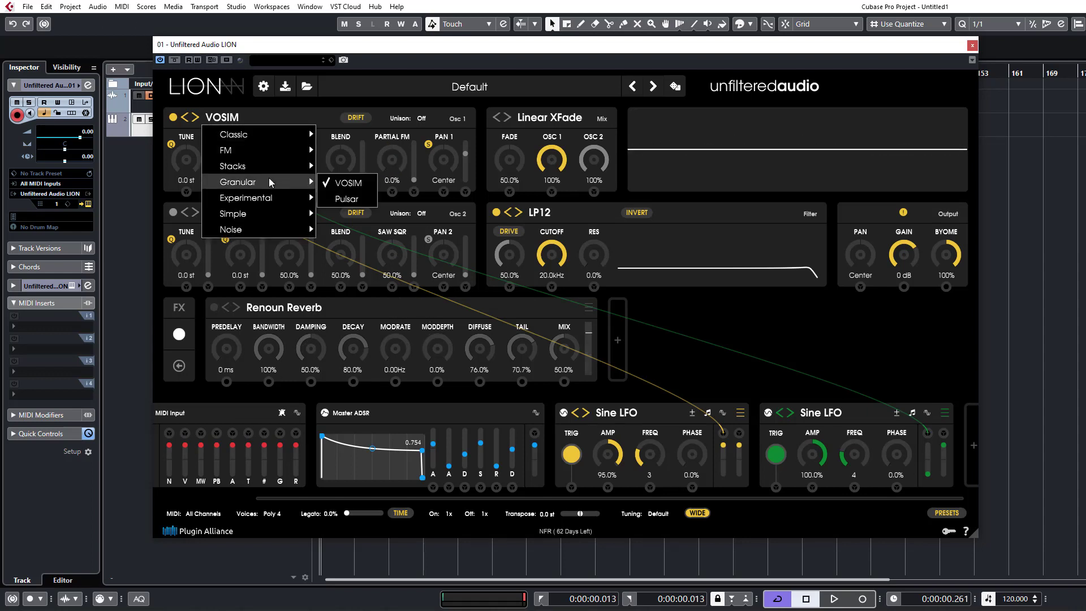
left_click(346, 199)
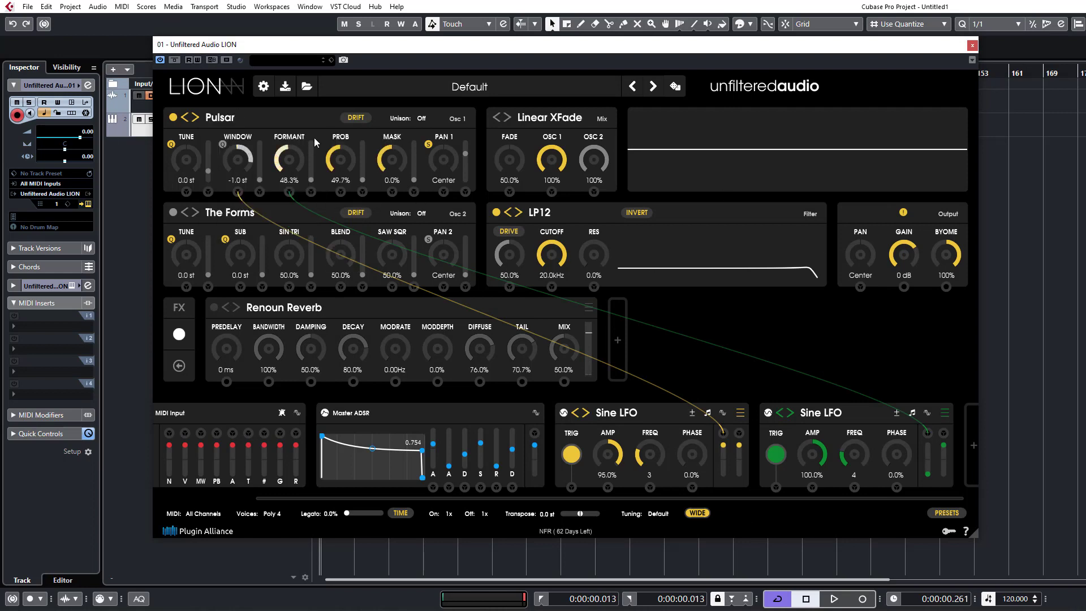
Reset the yellow and green Sine LFO modulators and remove both from the modulation section.
right_click(669, 415)
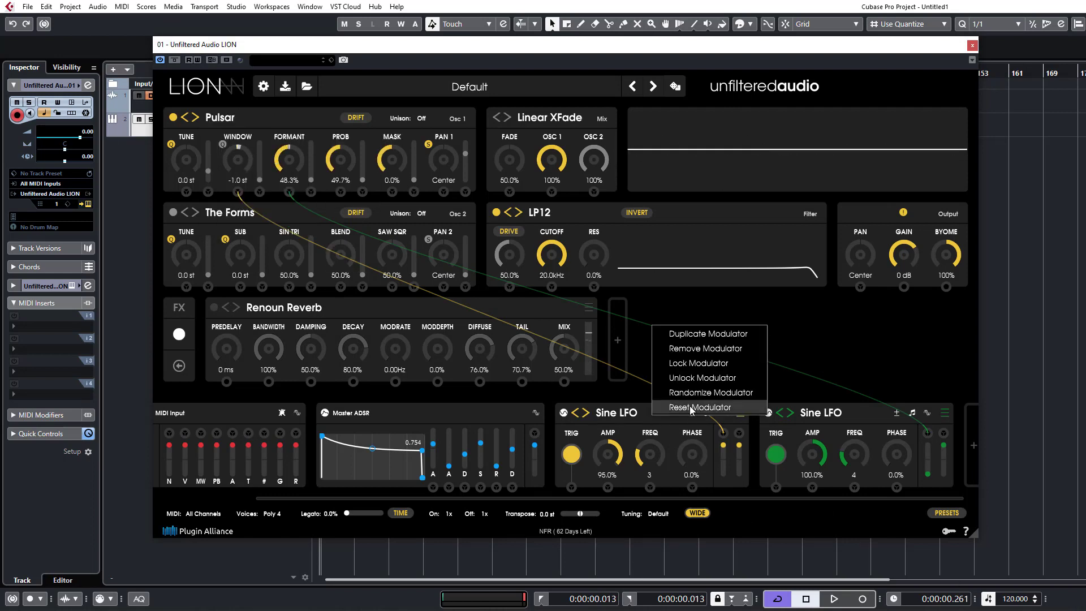
left_click(691, 408)
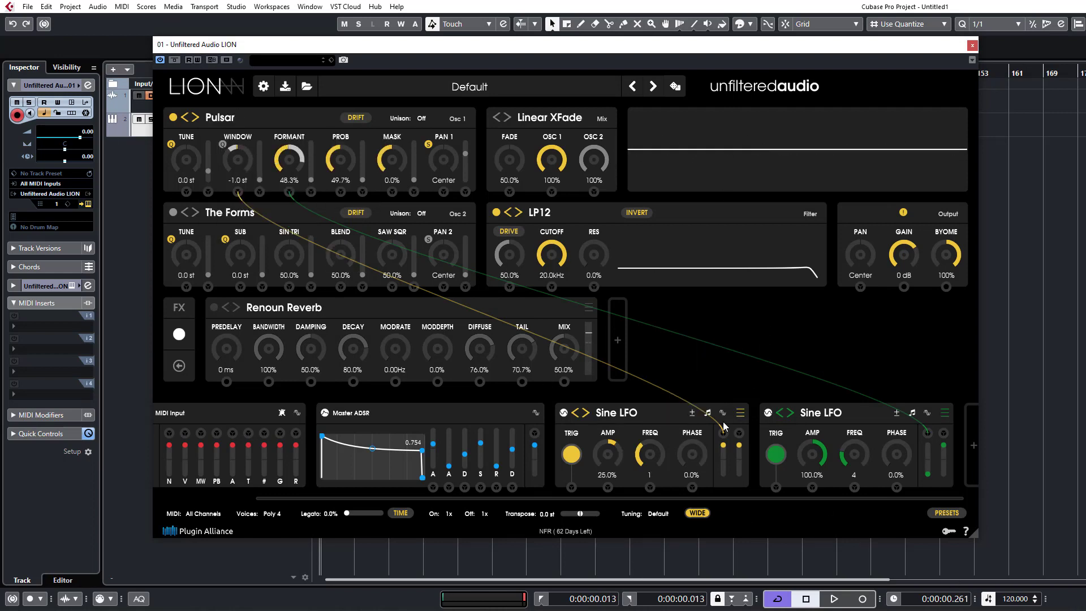
right_click(831, 412)
left_click(797, 401)
left_click(740, 418)
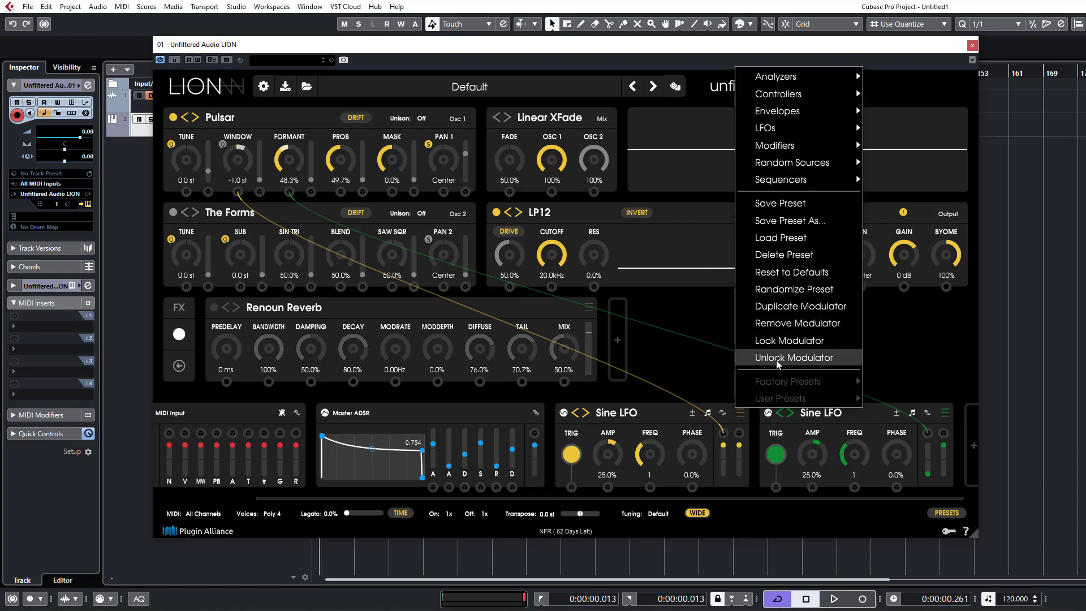
left_click(795, 323)
left_click(860, 414)
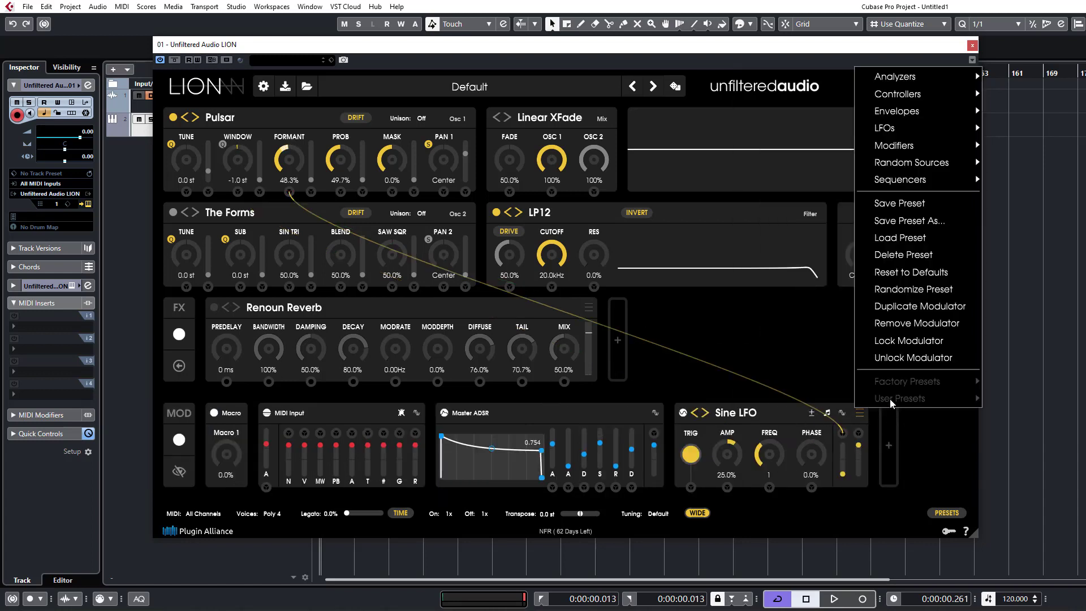
left_click(896, 323)
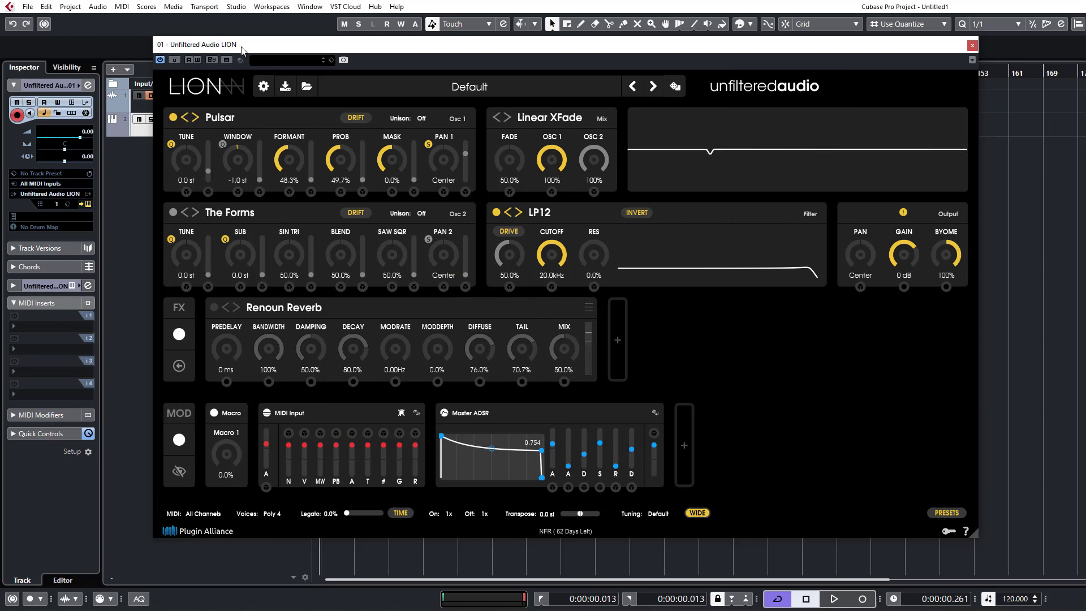
Lower Pulsar's Prob to 0.0% and bring its Window to 0.0 st.
left_click_drag(341, 172, 343, 227)
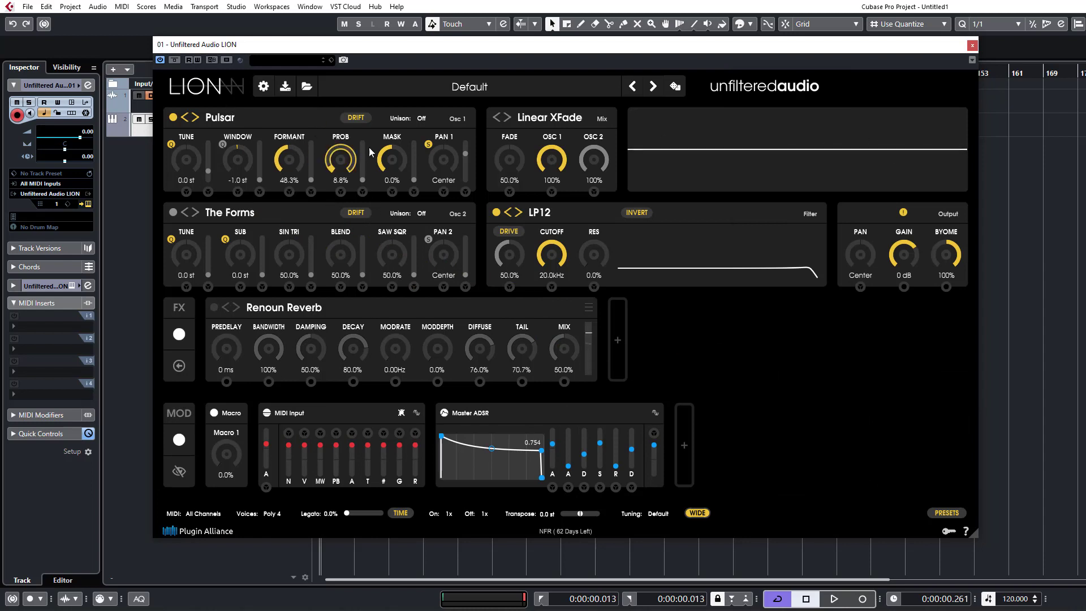
left_click_drag(350, 160, 349, 264)
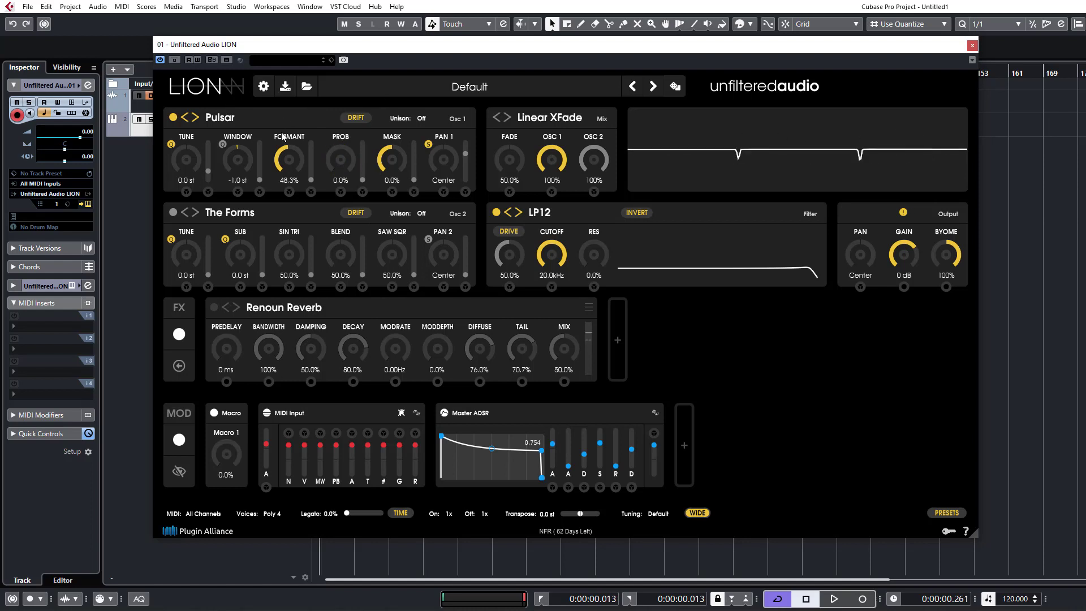
mouse_move(251, 163)
left_mouse_down()
mouse_move(255, 255)
mouse_move(258, 173)
left_mouse_up()
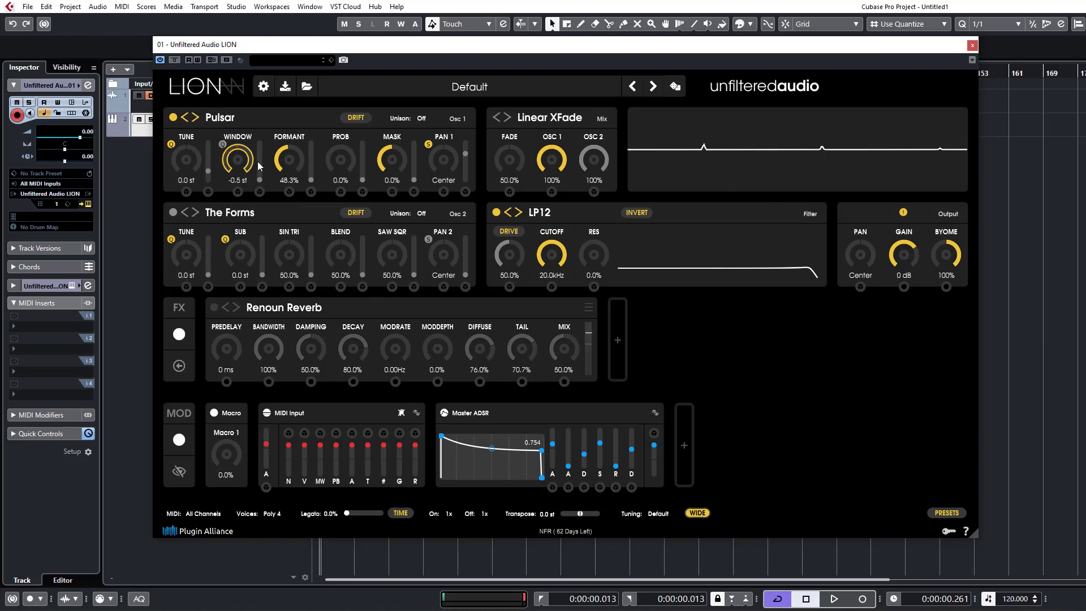
left_click_drag(258, 164, 258, 164)
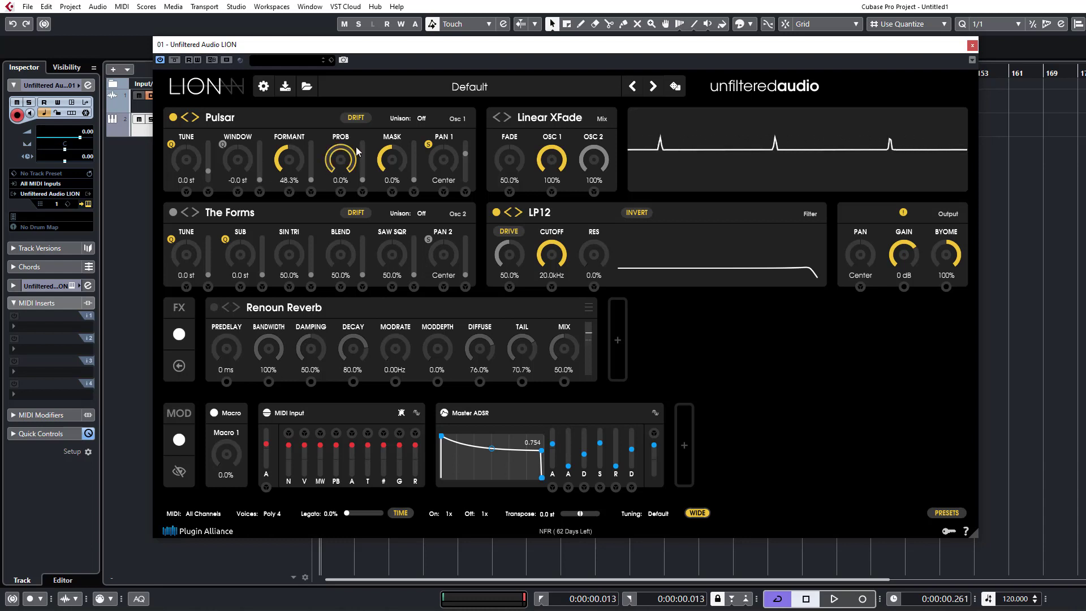
Shape the Pulsar sound with Window at 24.0 st, Formant at 23.9%, Prob at 59.0% and Mask at 54.5%.
left_click_drag(379, 170, 387, 137)
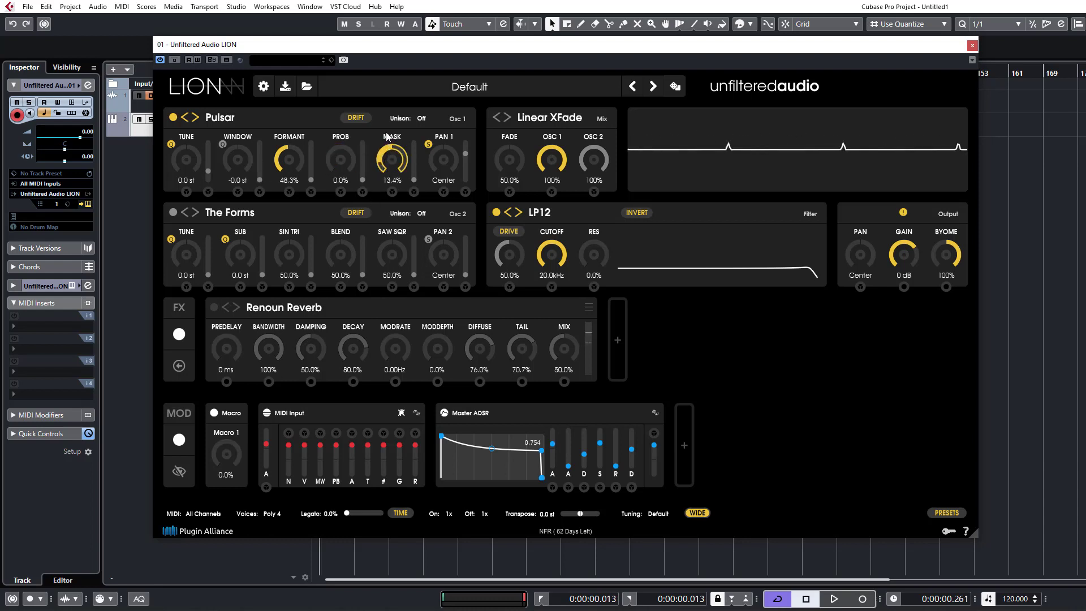
left_click_drag(394, 92, 395, 28)
left_click_drag(294, 161, 290, 116)
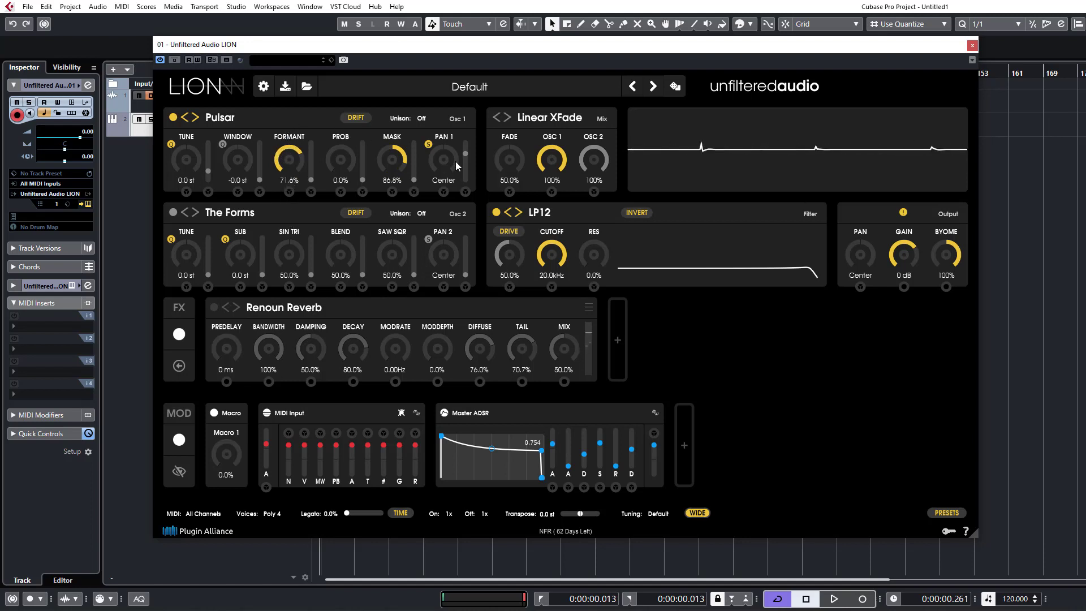
left_click_drag(293, 184, 248, 99)
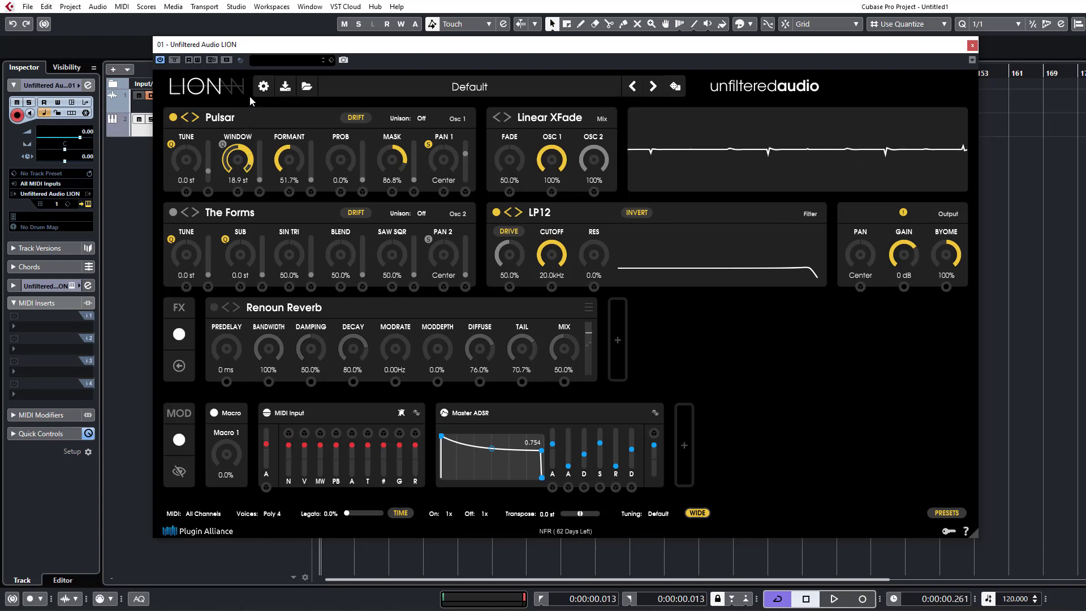
left_click_drag(392, 160, 389, 199)
left_click_drag(293, 151, 298, 182)
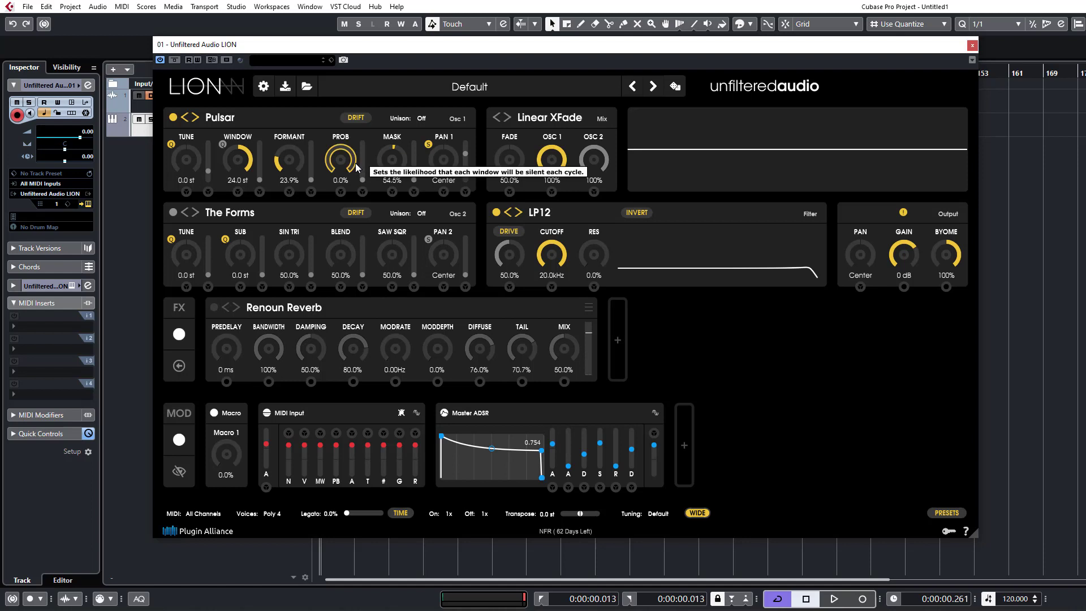
left_click_drag(355, 164, 352, 64)
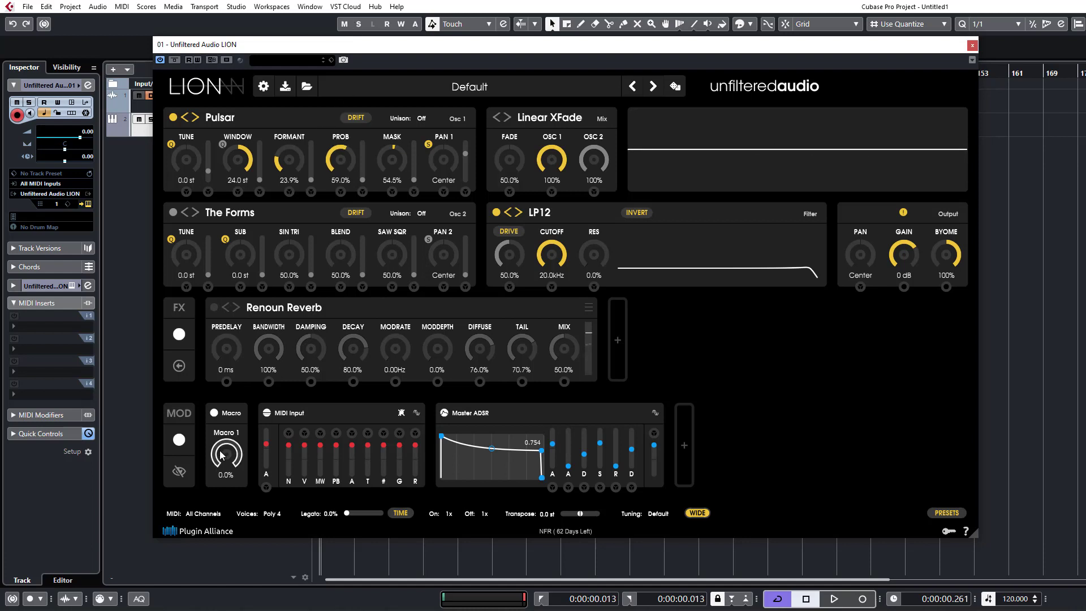
Switch oscillator 1 to the Experimental type SumSyn, vary its PM, and set Sub to 12.1 st and Bright to 48.6%.
left_click(213, 122)
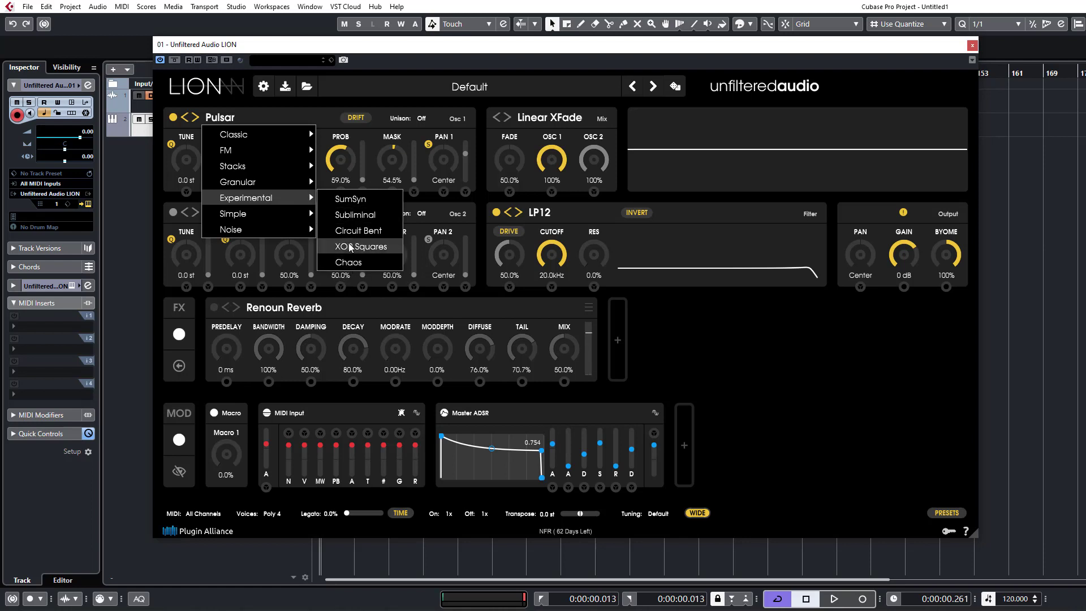
left_click(351, 199)
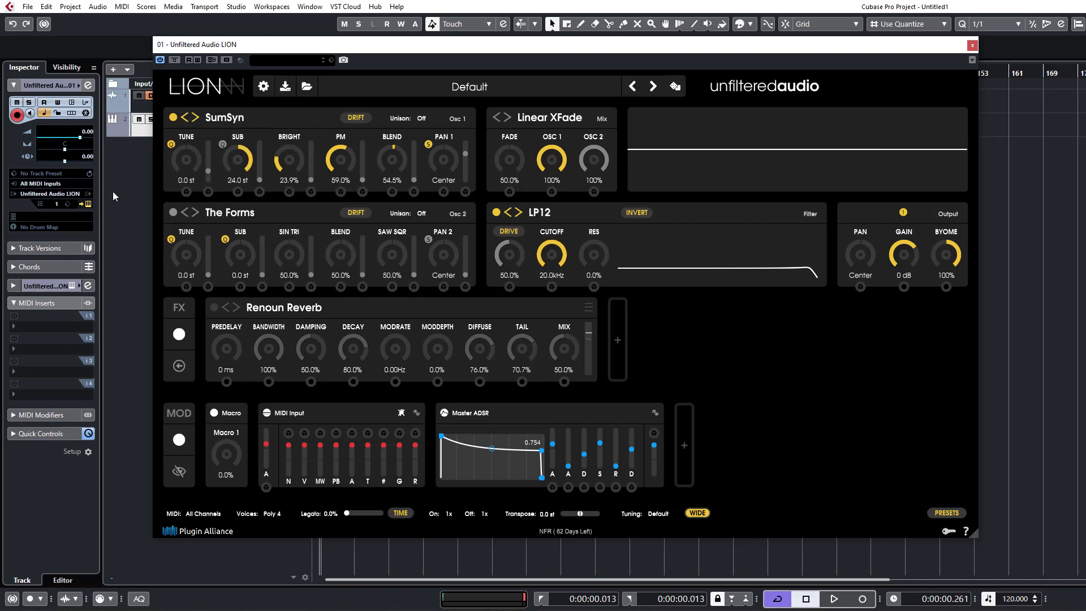
mouse_move(216, 120)
left_click_drag(238, 158, 245, 241)
left_click_drag(340, 161, 328, 205)
left_click_drag(333, 155, 339, 117)
left_click_drag(303, 170, 303, 113)
left_click_drag(238, 160, 253, 116)
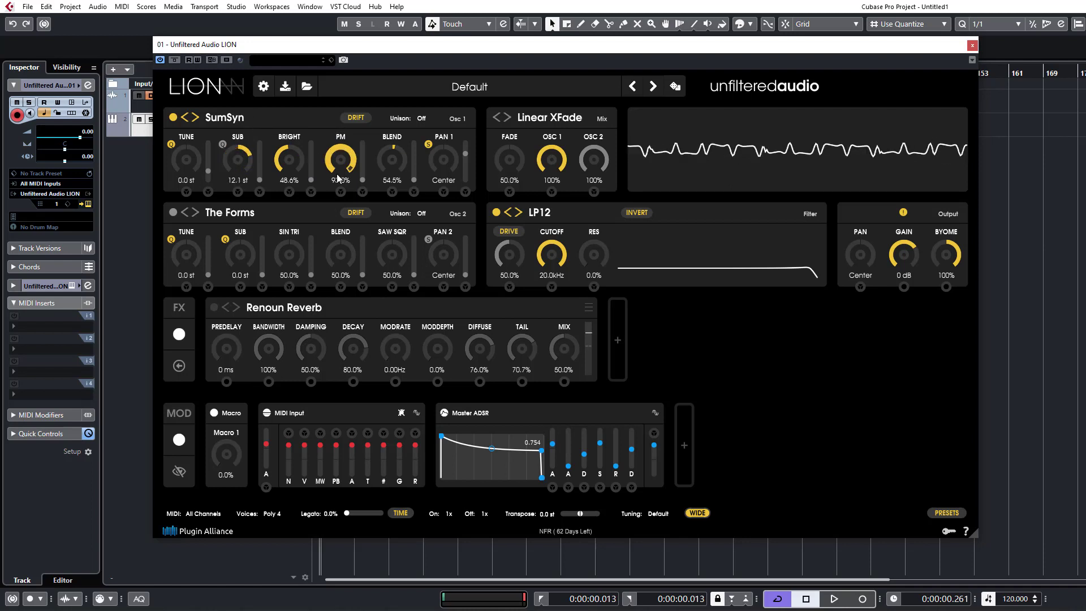
Set SumSyn's Sub to 0.5 st, Bright to 47.6%, PM to 100% and Blend to 34.3%.
left_click_drag(334, 173, 329, 209)
left_click_drag(331, 168, 279, 155)
left_click_drag(382, 169, 374, 244)
left_click_drag(367, 129, 368, 168)
left_click_drag(241, 162, 252, 200)
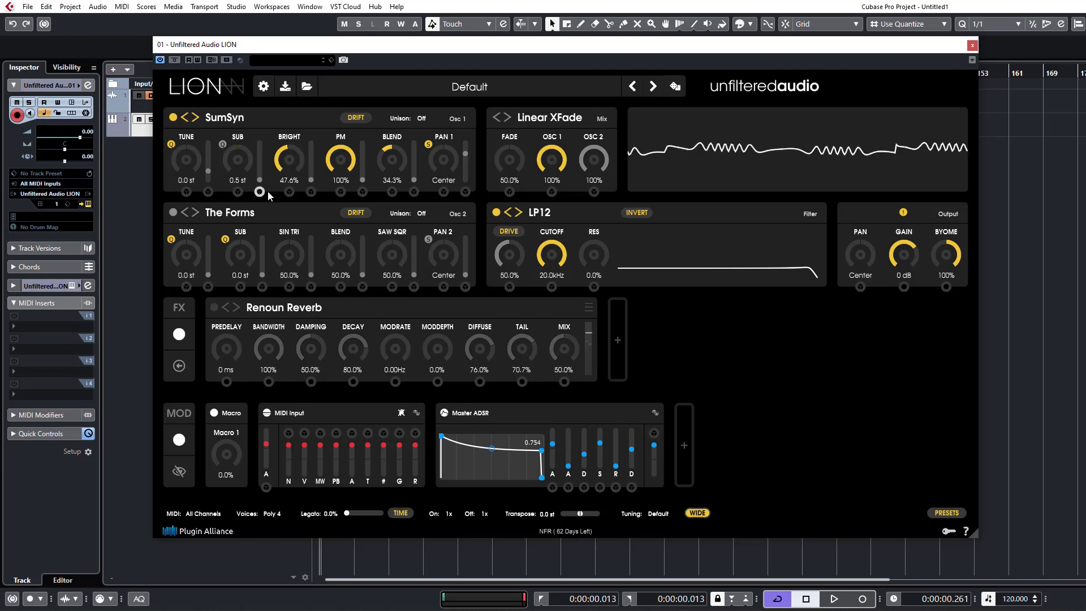
Sweep SumSyn's Bright and PM up and down, leaving Bright at 48.3% and PM at 95.5%.
left_click_drag(303, 162, 302, 118)
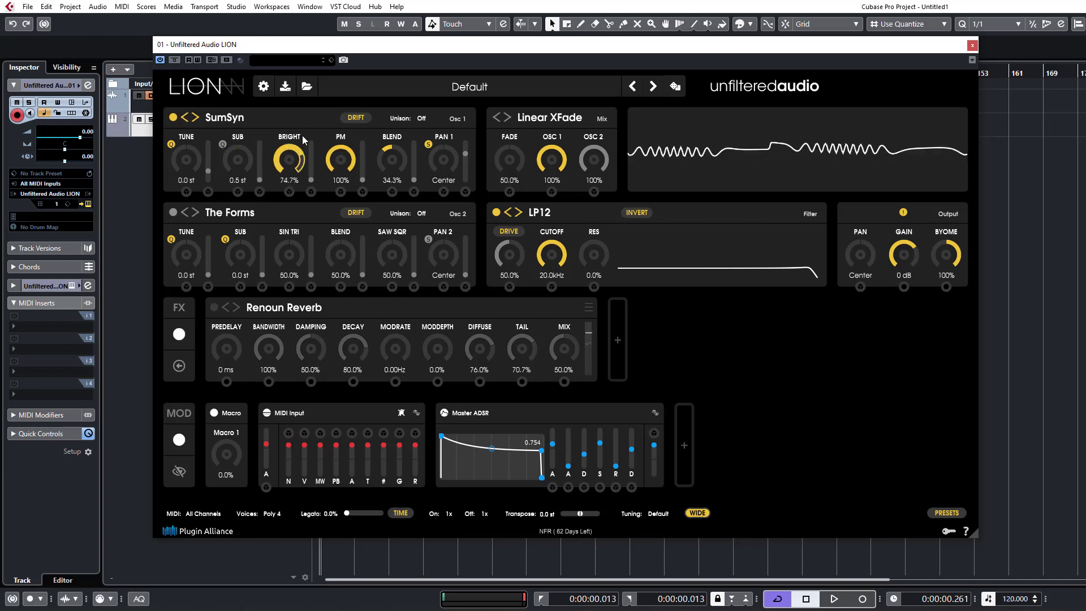
left_click_drag(302, 165, 354, 220)
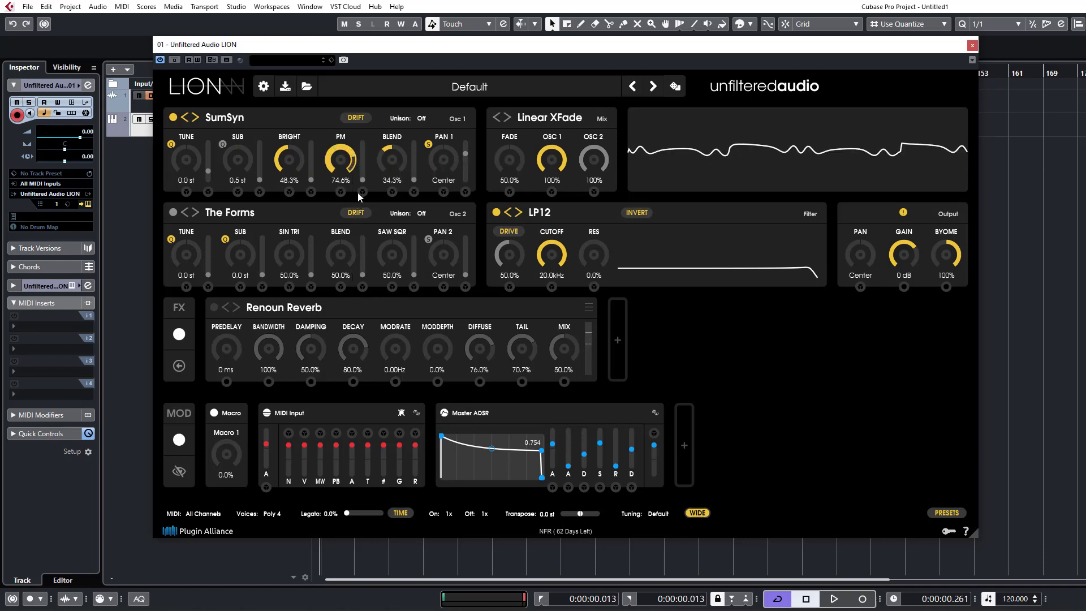
left_click_drag(360, 170, 358, 133)
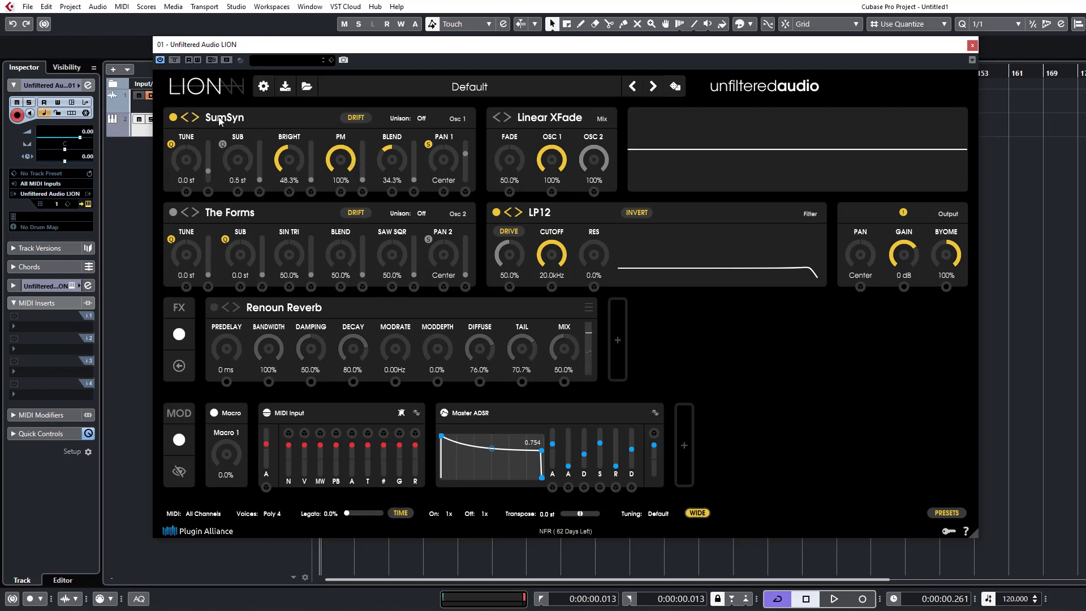
mouse_move(220, 121)
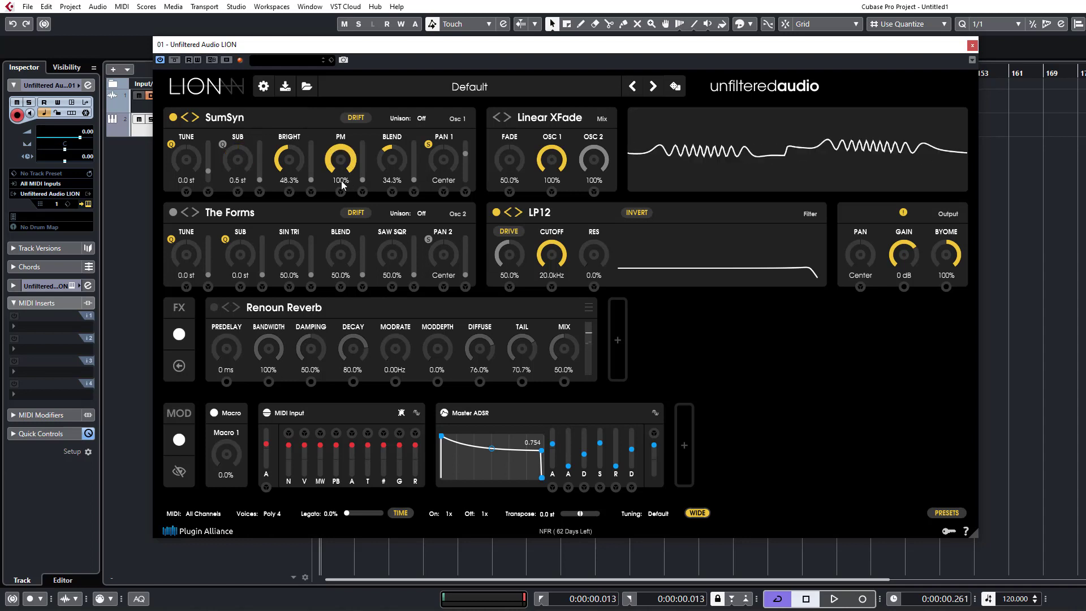
mouse_move(331, 163)
left_mouse_down()
mouse_move(335, 191)
mouse_move(349, 137)
mouse_move(350, 203)
mouse_move(351, 127)
mouse_move(351, 180)
mouse_move(345, 169)
left_mouse_up()
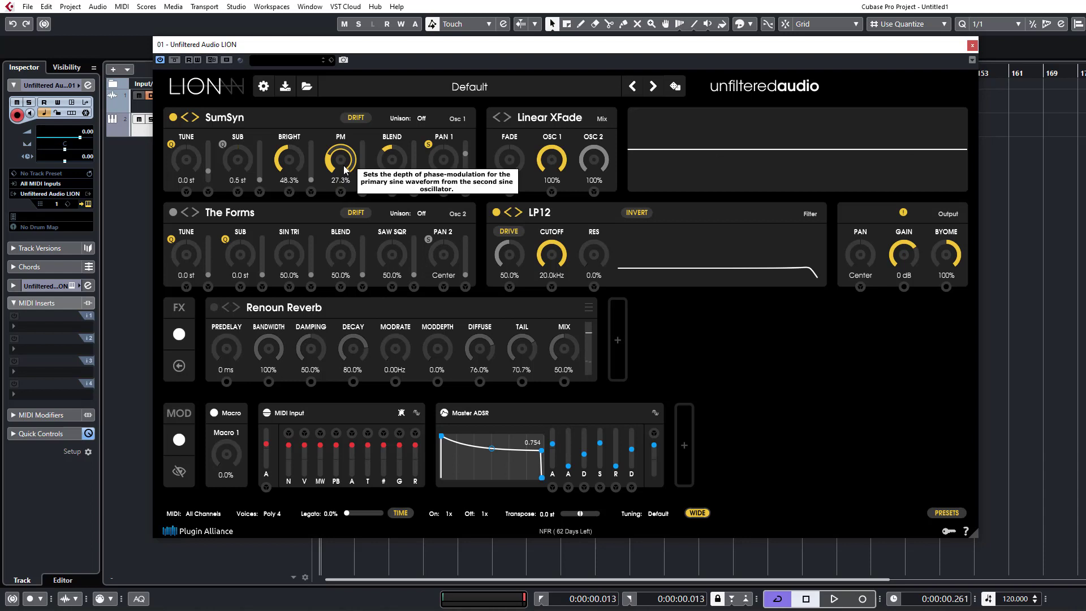
left_click_drag(355, 141, 365, 60)
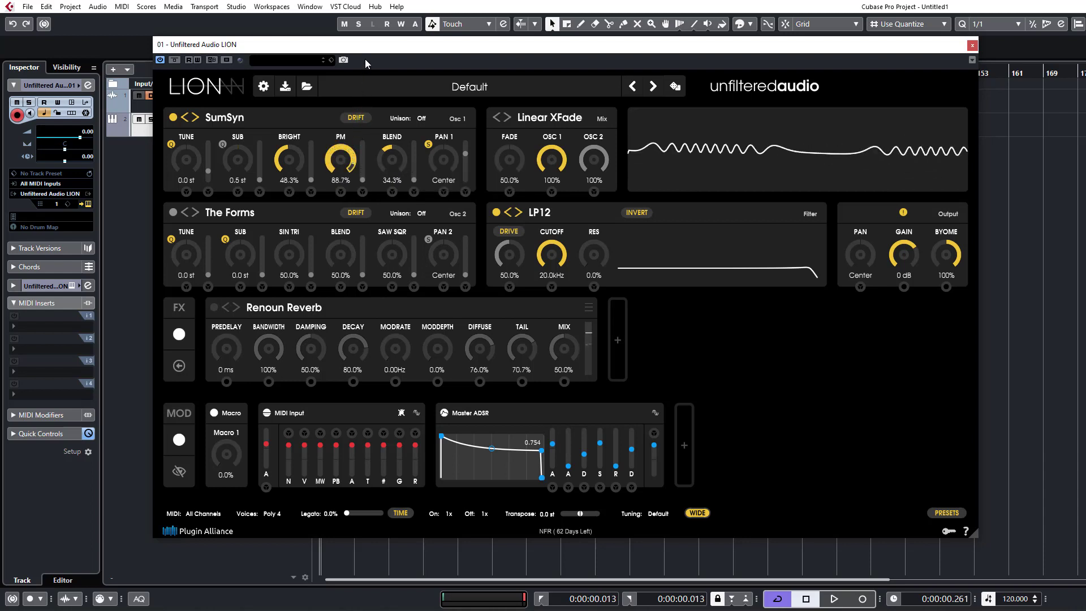
Advance oscillator 1 past Subliminal to Circuit Bent and set Sub to 23.5 st, Blend to 75.0%, Crush to 9.1% and Shape to 3.8%.
left_click(195, 117)
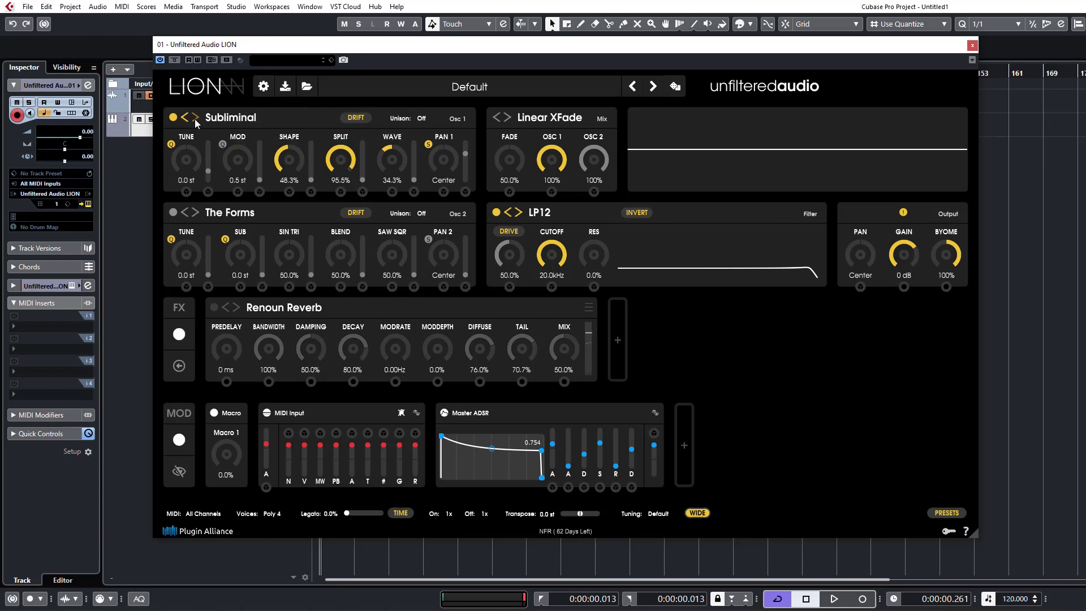
left_click(195, 118)
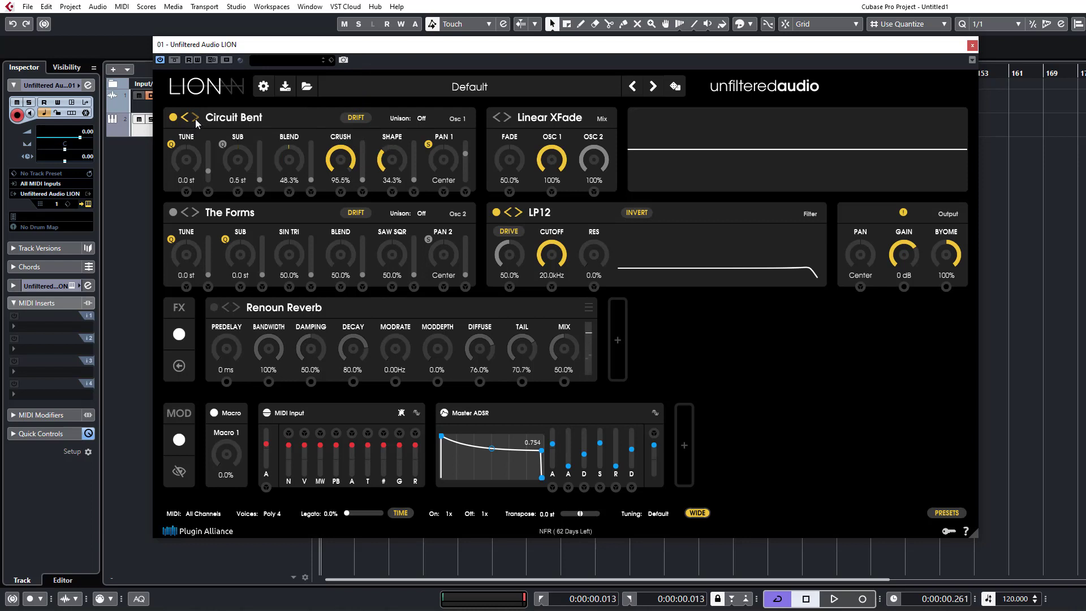
left_click_drag(340, 160, 337, 312)
left_click_drag(392, 159, 383, 212)
left_click_drag(241, 164, 253, 89)
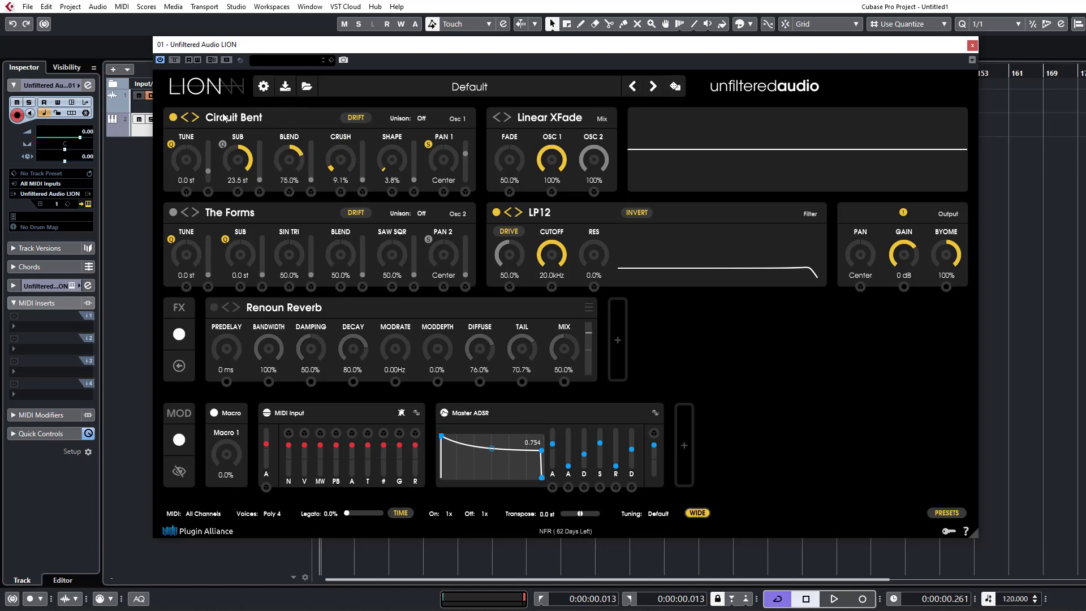
Switch oscillator 1 to XOR Squares and set Sub to 0.3 st, S.Rate to 58.6%, PW to 38.3% and PW Sub to 26.8%.
left_click(194, 118)
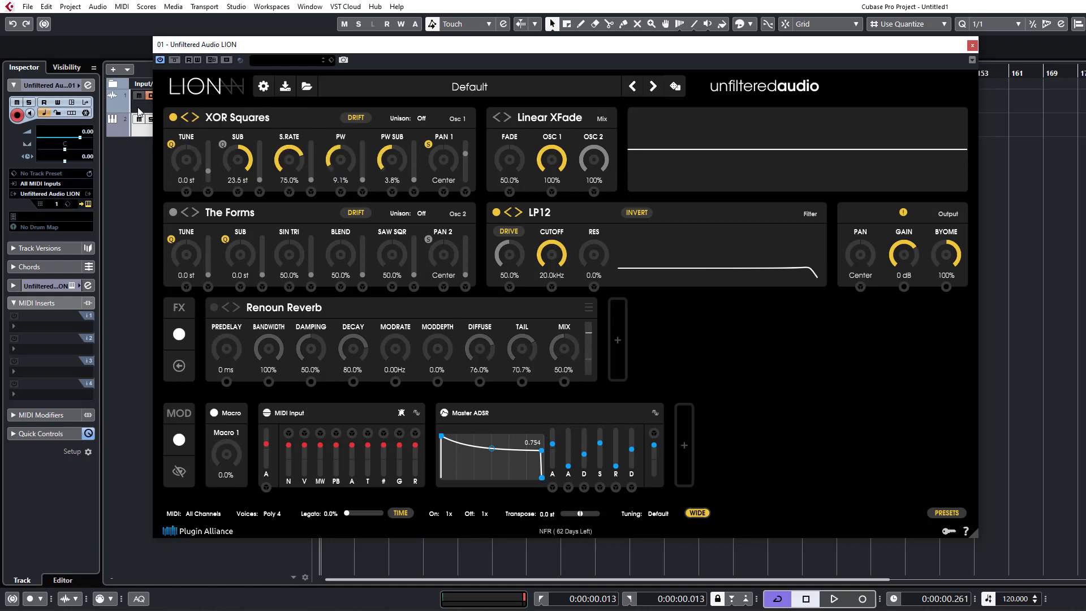
left_click(195, 116)
left_click(185, 117)
left_click_drag(287, 160, 284, 226)
left_click_drag(229, 154, 233, 223)
left_click_drag(282, 168, 336, 205)
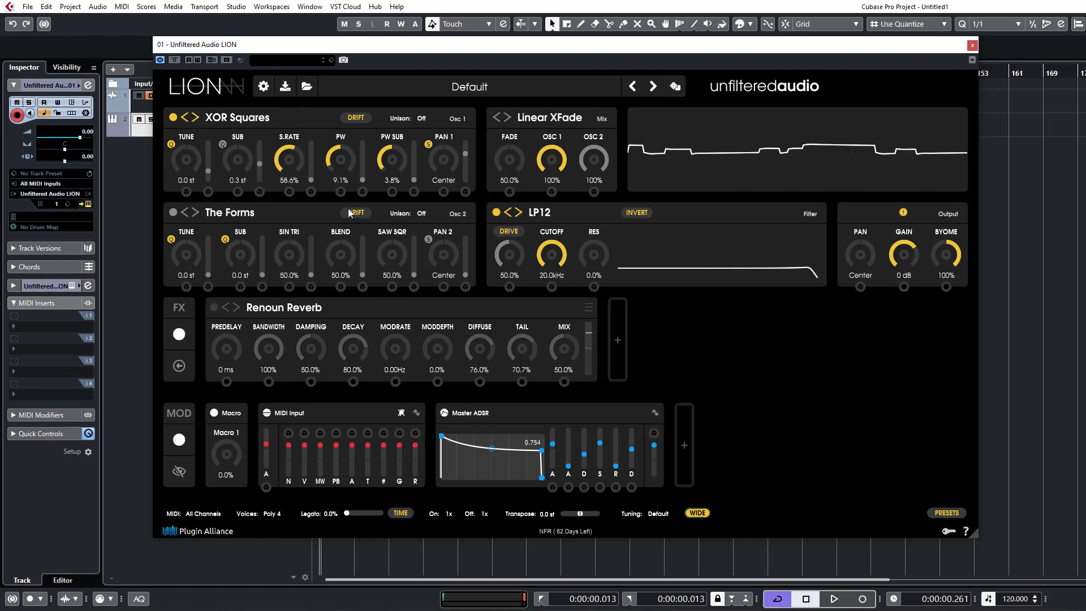
left_click_drag(349, 144, 350, 121)
left_click_drag(383, 169, 385, 130)
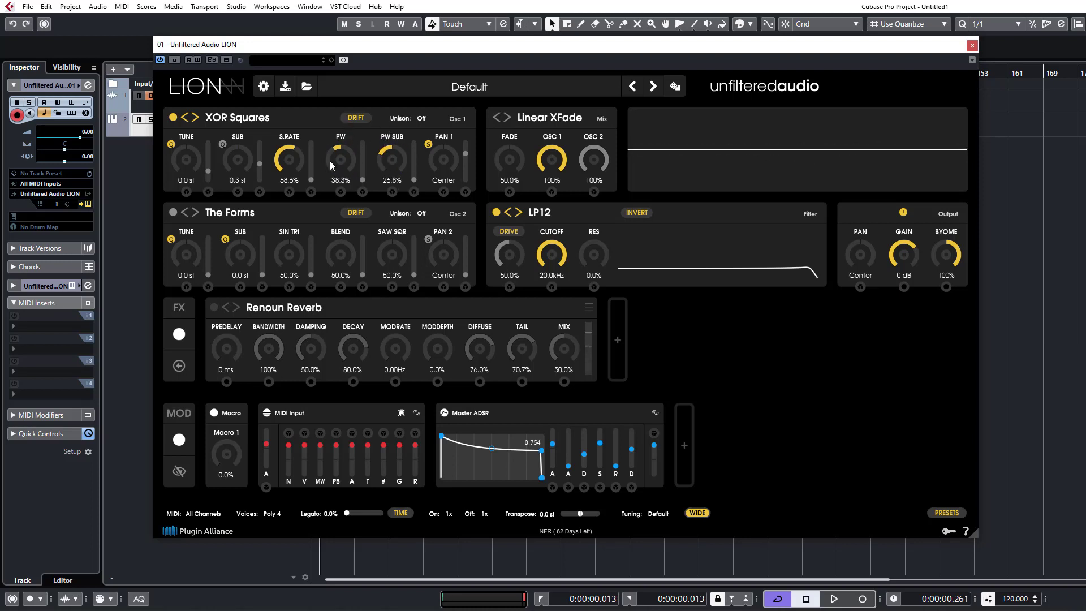
Switch oscillator 1 to Chaos, reset Chaos 1 and Chaos 2 to 0.0%, and raise Blend to 99.5%.
left_click(198, 119)
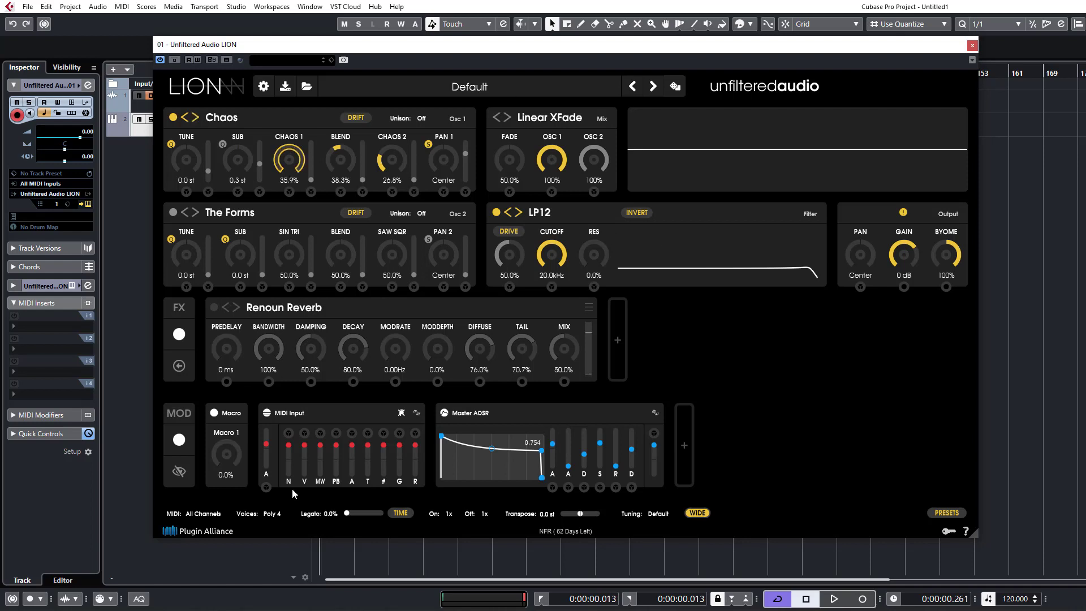
double_click(288, 160)
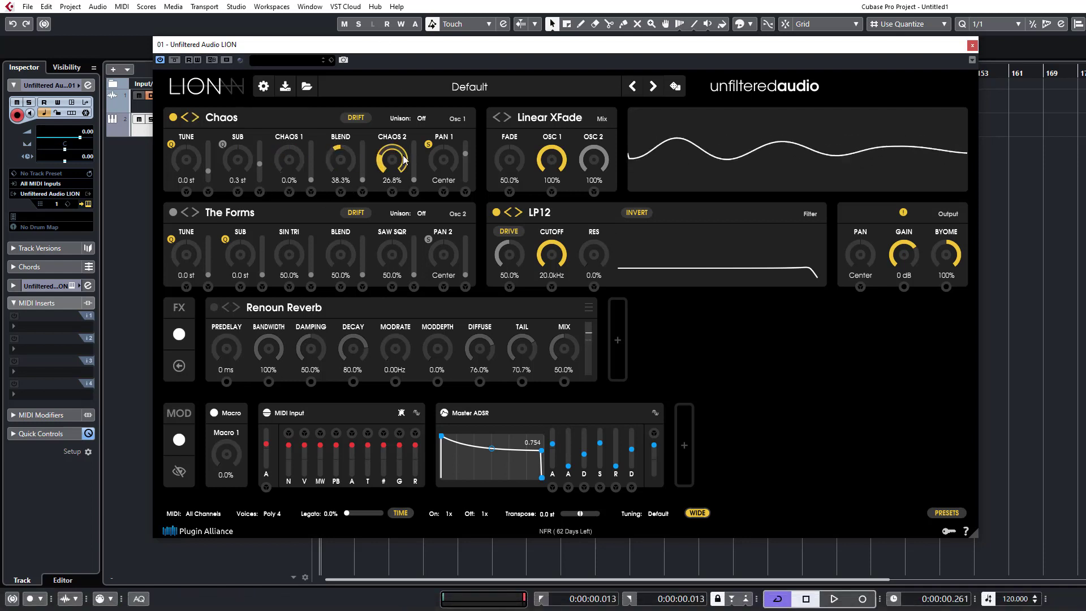
double_click(392, 160)
double_click(341, 160)
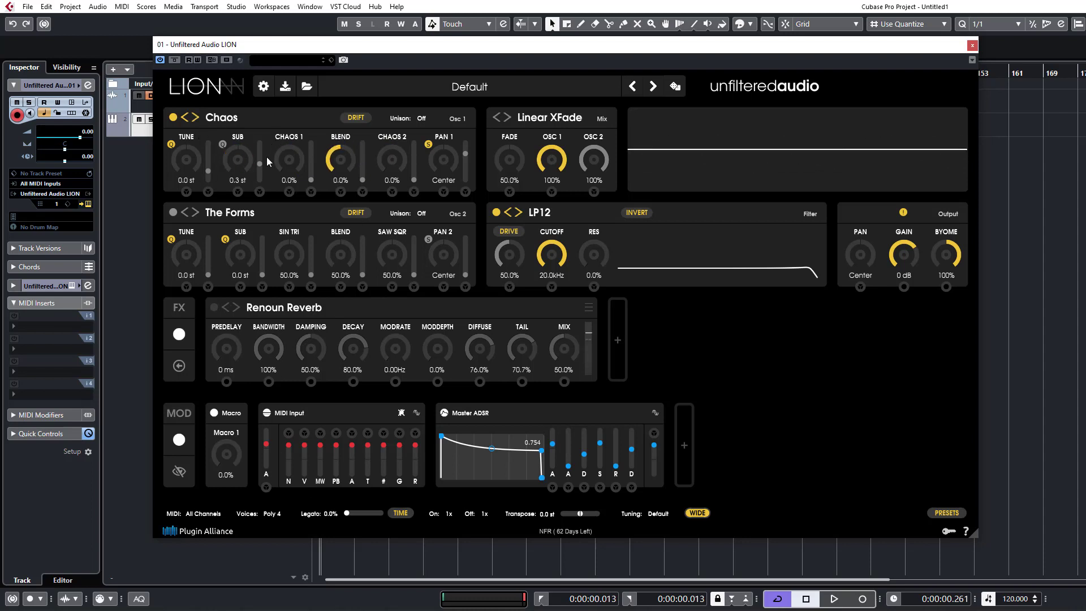
left_click_drag(349, 168, 362, 4)
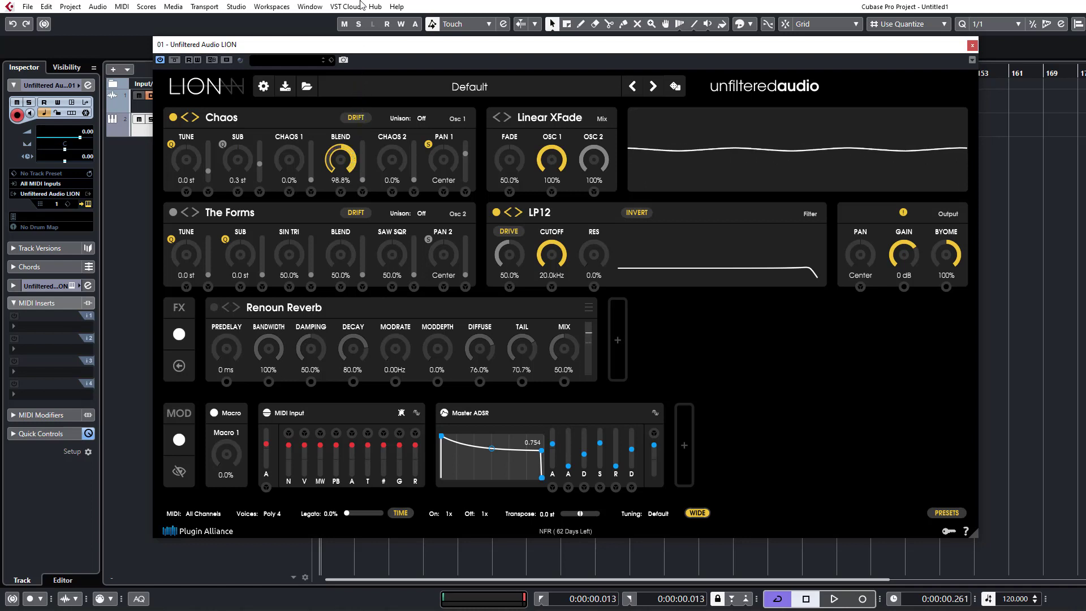
Sweep oscillator 1's Sub around zero, lower Blend to 63.5%, and quantize Sub at 0.0 st.
scroll(247, 160, "up", 3)
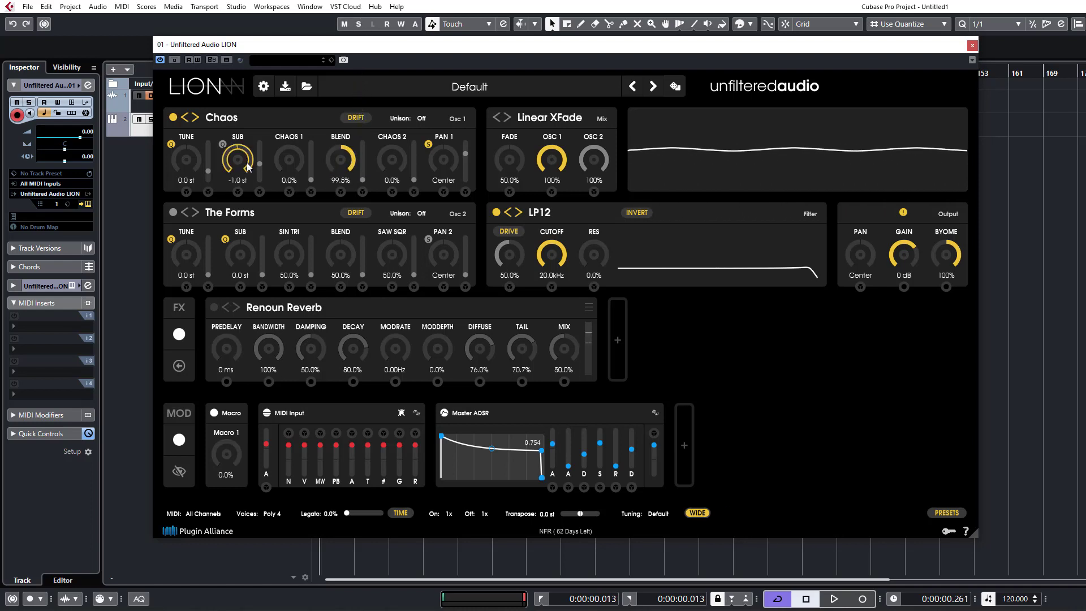
scroll(248, 160, "up", 3)
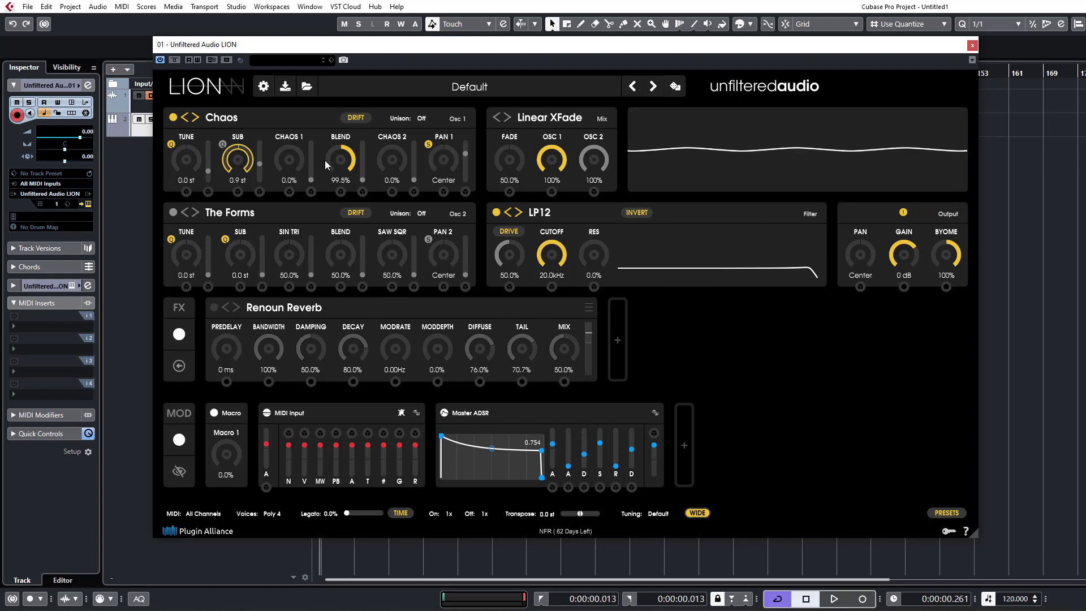
scroll(344, 185, "down", 3)
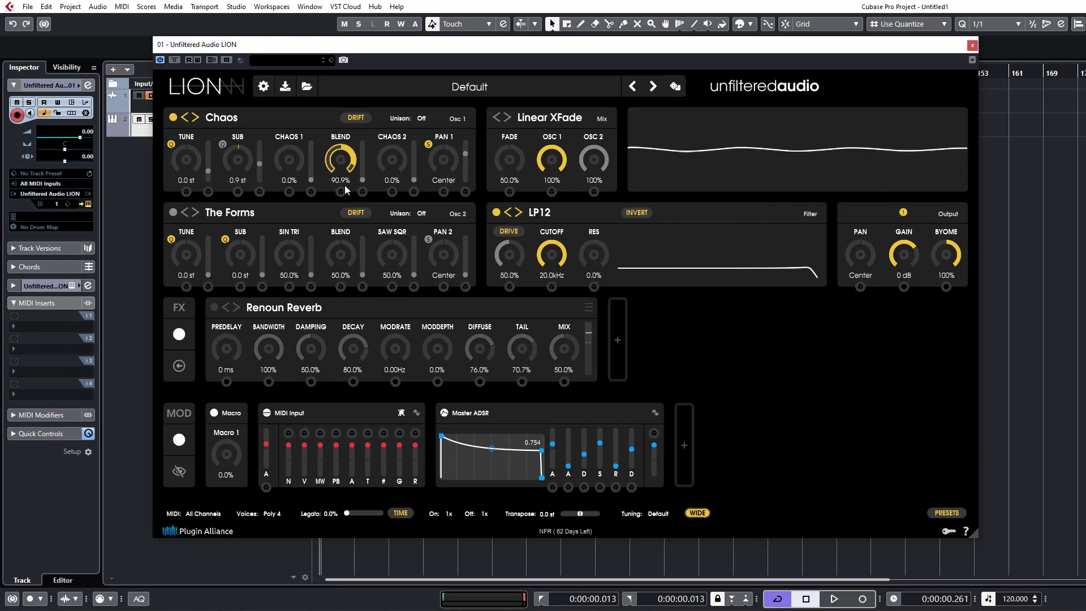
left_click(222, 144)
left_click(256, 167)
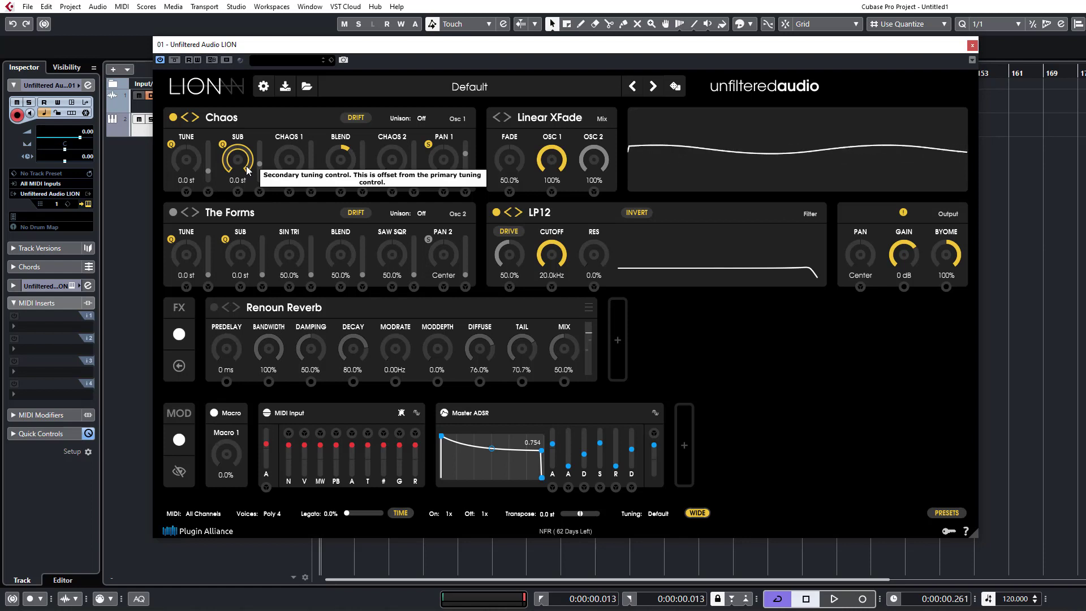
Vary the two chaos amounts of oscillator 1, leaving Chaos 1 at 6.2% and Chaos 2 at 8.2%.
left_click_drag(305, 167, 307, 151)
mouse_move(399, 171)
left_mouse_down()
mouse_move(404, 148)
mouse_move(395, 161)
left_mouse_up()
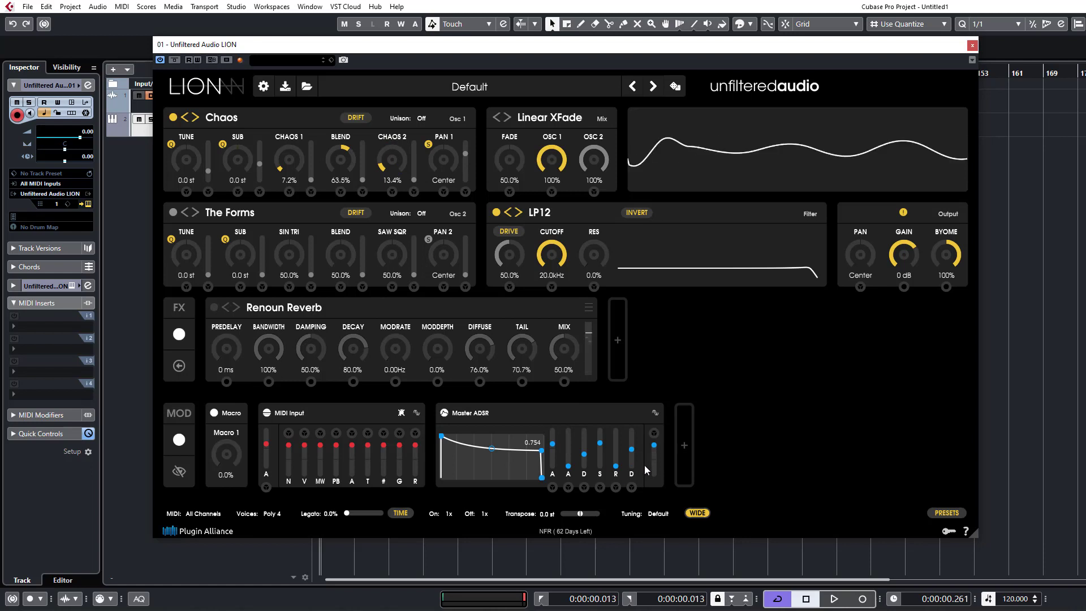
left_click_drag(389, 159, 388, 164)
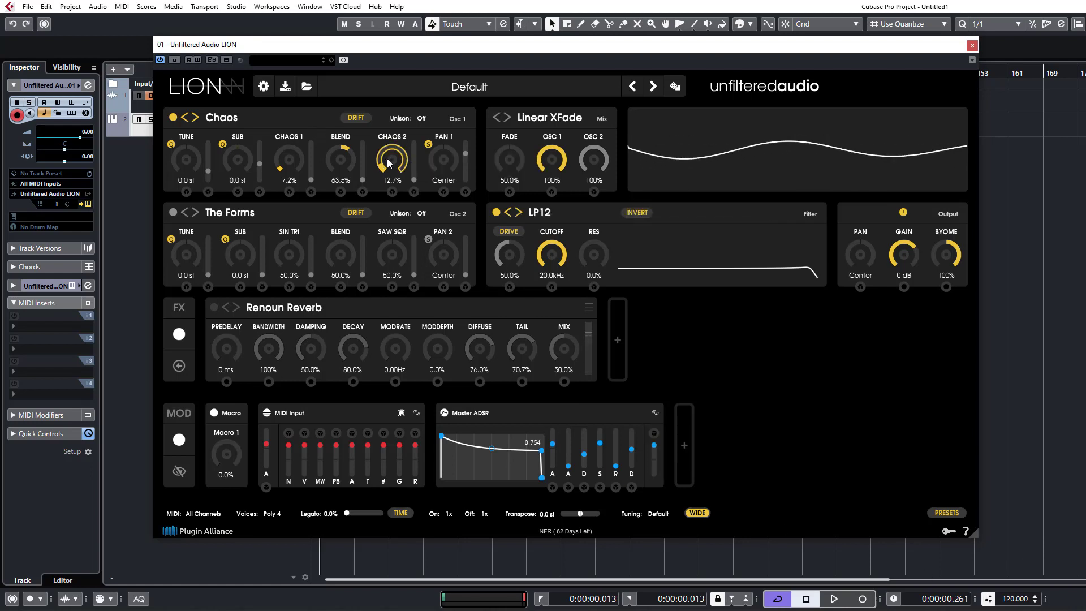
left_click_drag(293, 170, 293, 172)
left_click_drag(380, 169, 381, 177)
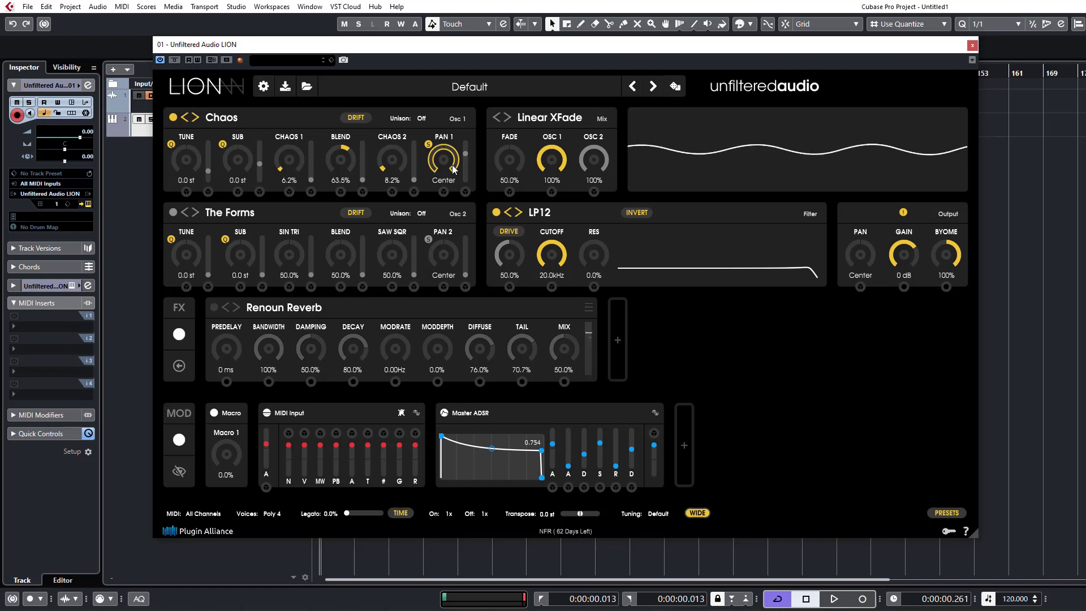
Switch oscillator 1 to the Dust noise type and set Filter 1 to 17.0 st and Density to 25.0%.
left_click(239, 116)
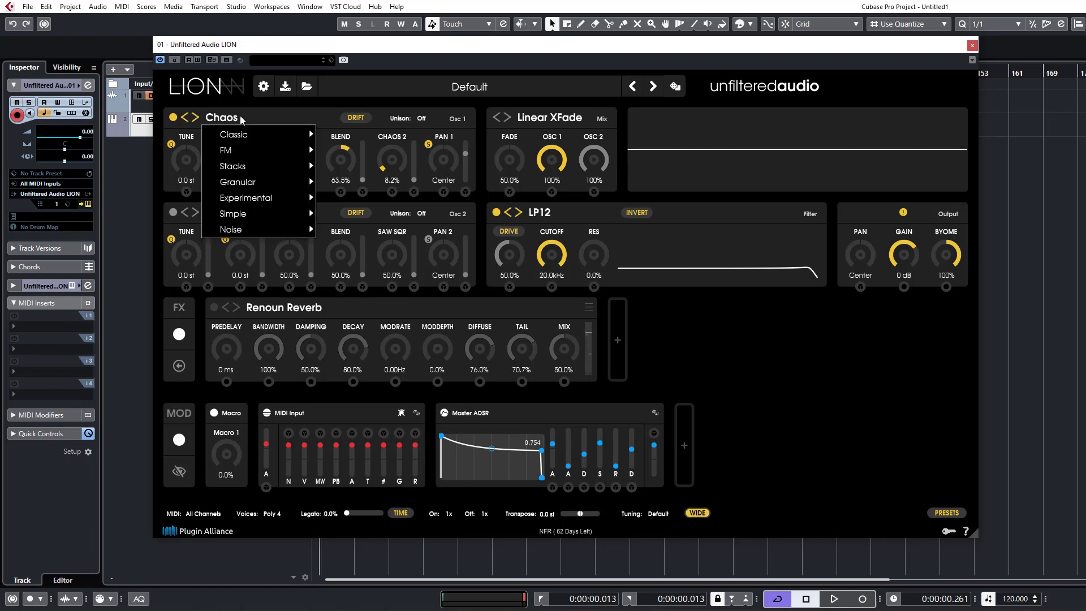
mouse_move(246, 212)
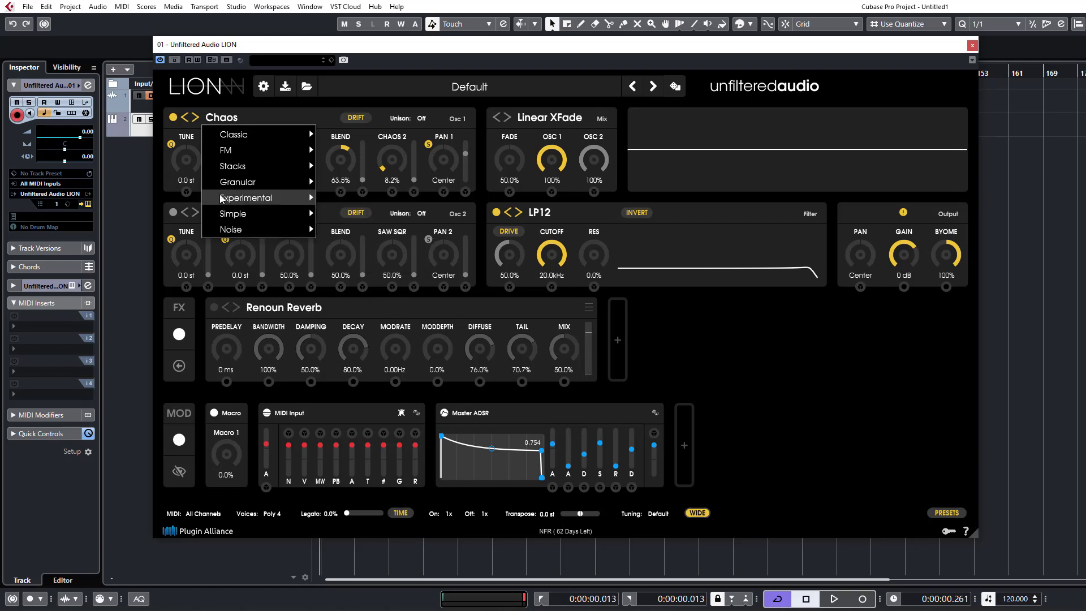
mouse_move(266, 231)
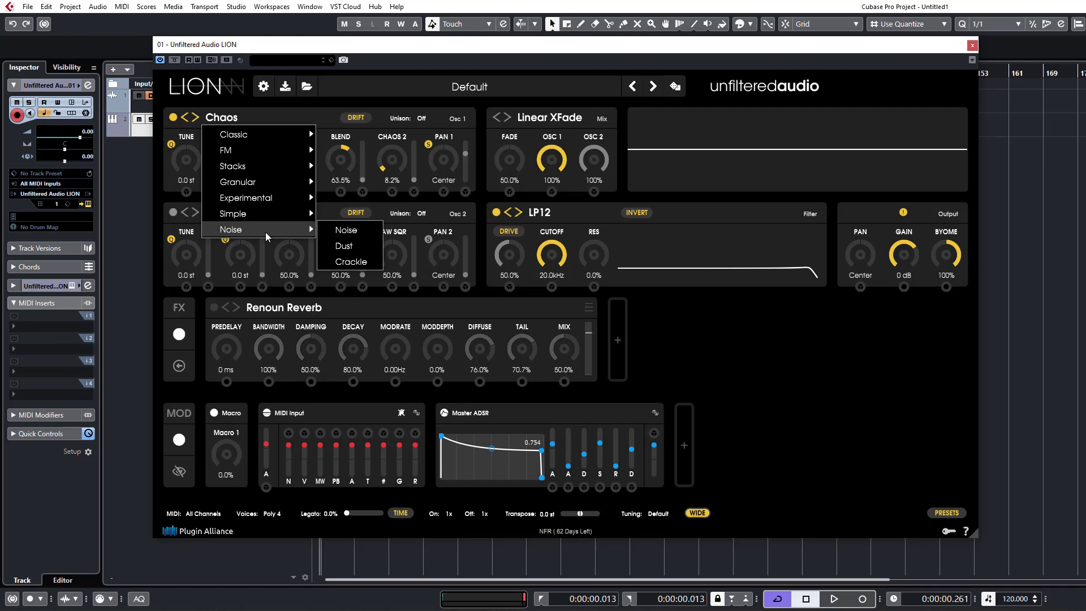
left_click(349, 247)
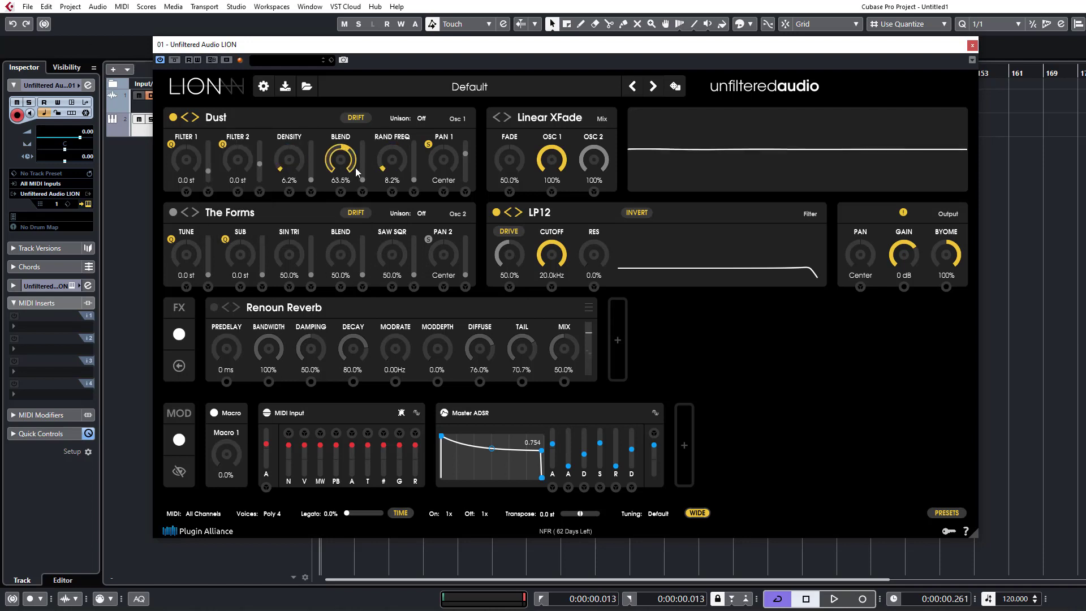
left_click_drag(308, 143, 287, 172)
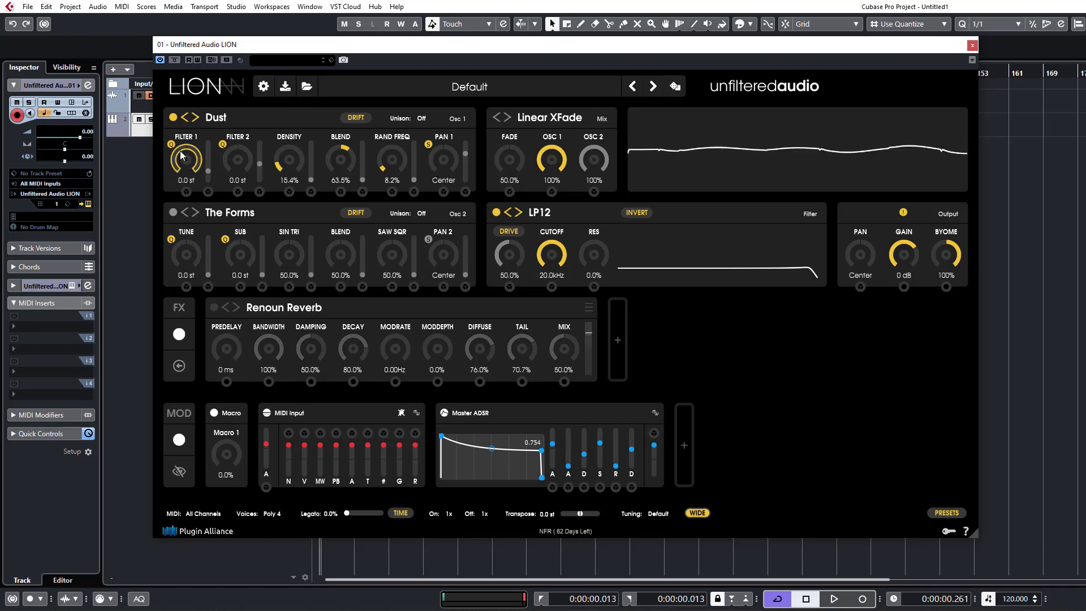
left_click_drag(192, 128, 207, 96)
left_click_drag(285, 164, 286, 178)
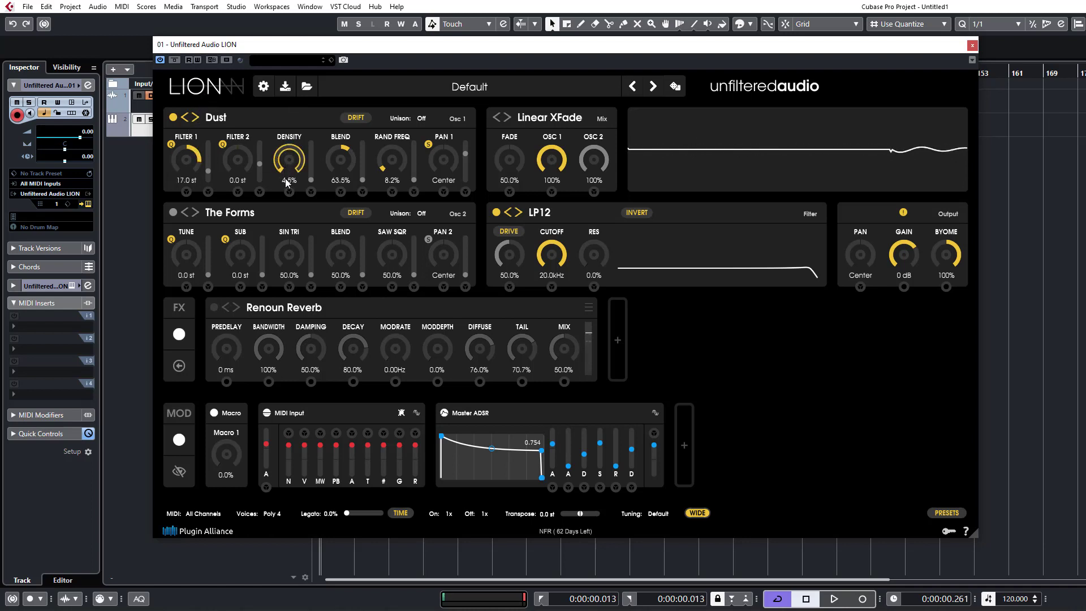
left_click_drag(287, 171, 317, 136)
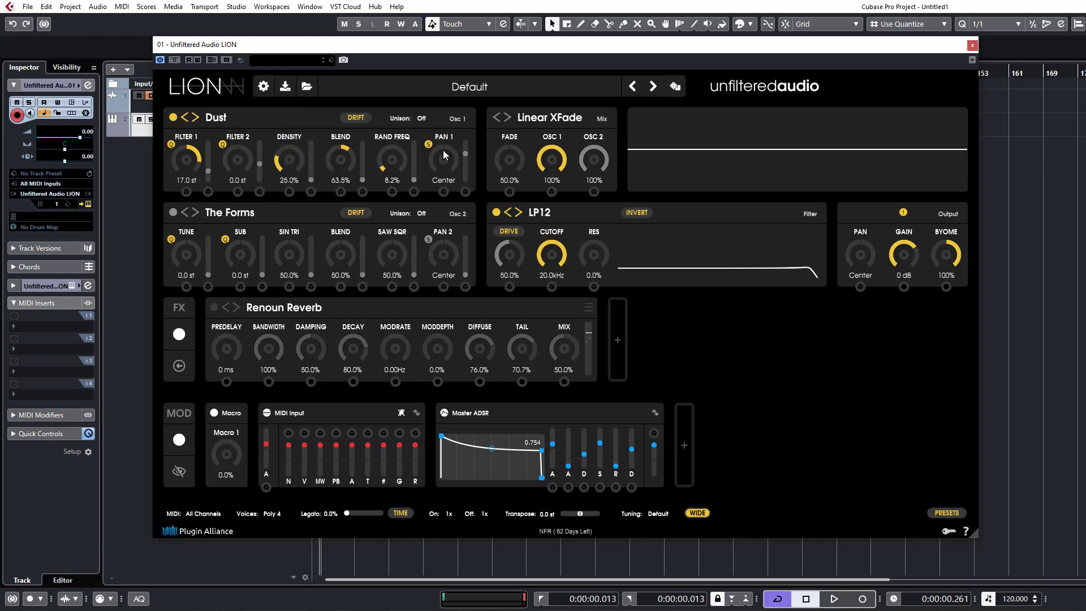
Switch oscillator 1 to Crackle and set Density to 0.0% and Broken to 100%.
left_click(191, 119)
left_click(192, 118)
left_click(194, 118)
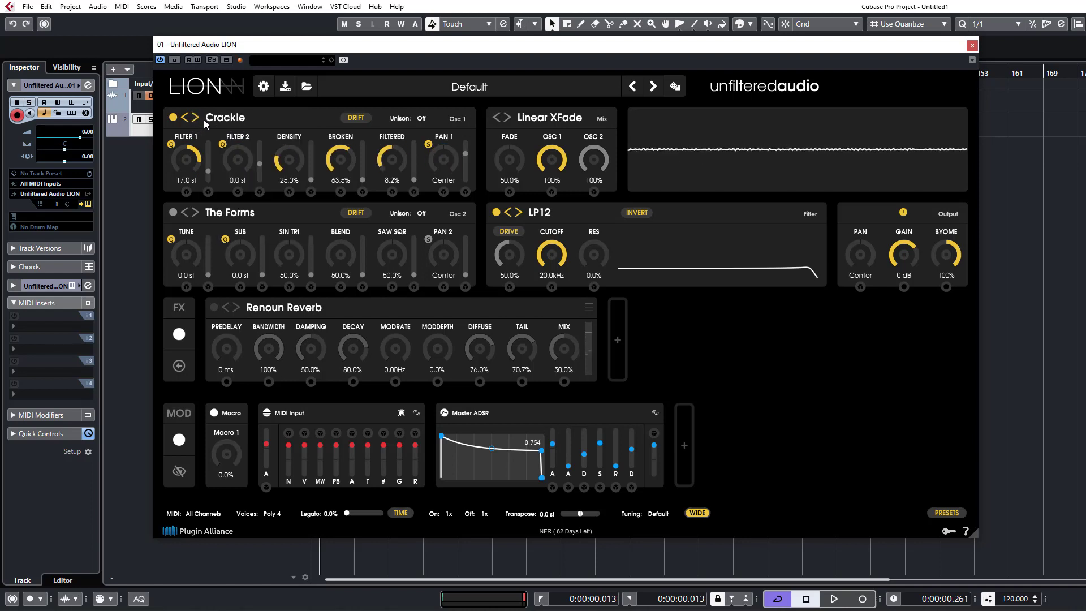
left_click_drag(302, 226, 304, 255)
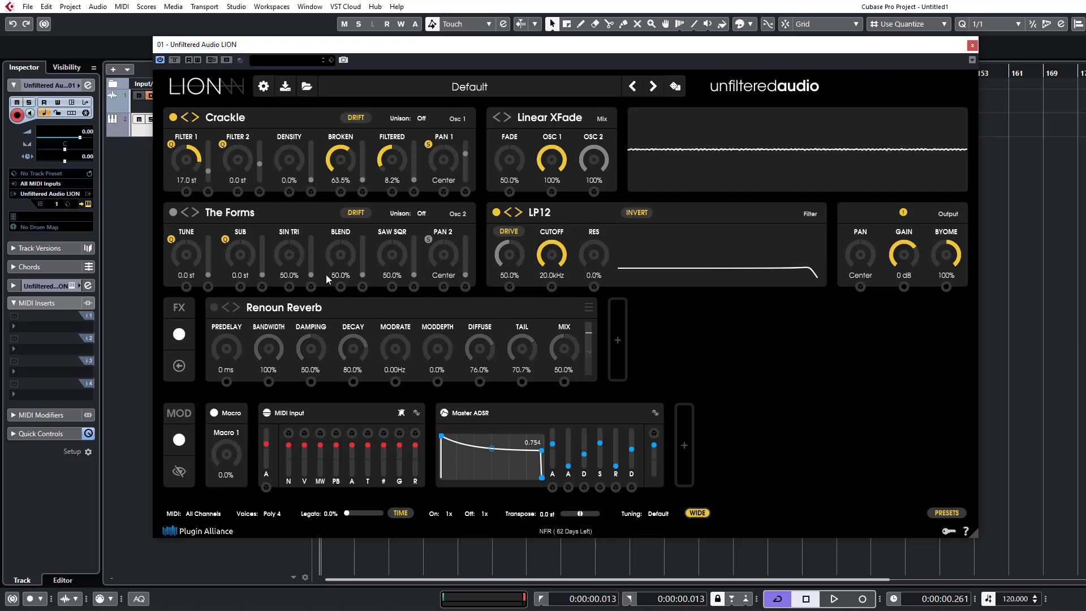
left_click_drag(354, 181, 358, 92)
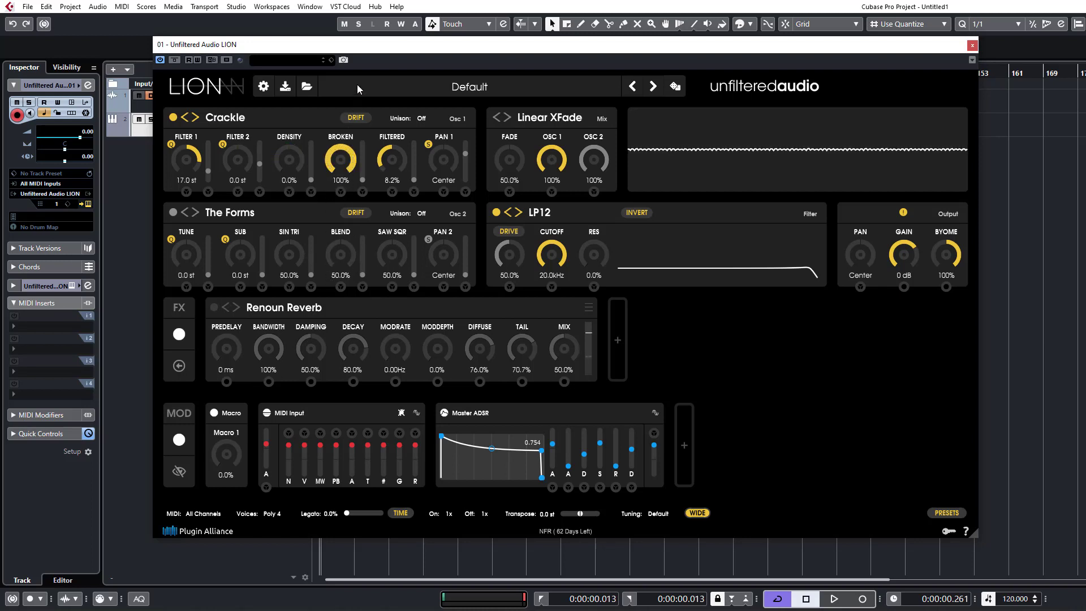
Set Crackle's Filter 1 to 10.0 st, Filter 2 to 14.0 st, Density to 94.7%, Broken to 1.2% and Filtered to 42.5%.
mouse_move(390, 151)
left_mouse_down()
mouse_move(384, 127)
mouse_move(399, 149)
left_mouse_up()
left_click_drag(289, 160, 315, 49)
left_click_drag(248, 154, 264, 77)
left_click_drag(261, 119, 251, 181)
left_click_drag(194, 158, 239, 105)
left_click_drag(237, 153, 243, 96)
left_click_drag(288, 144, 298, 170)
left_click_drag(340, 160, 325, 308)
left_click_drag(300, 96, 316, 155)
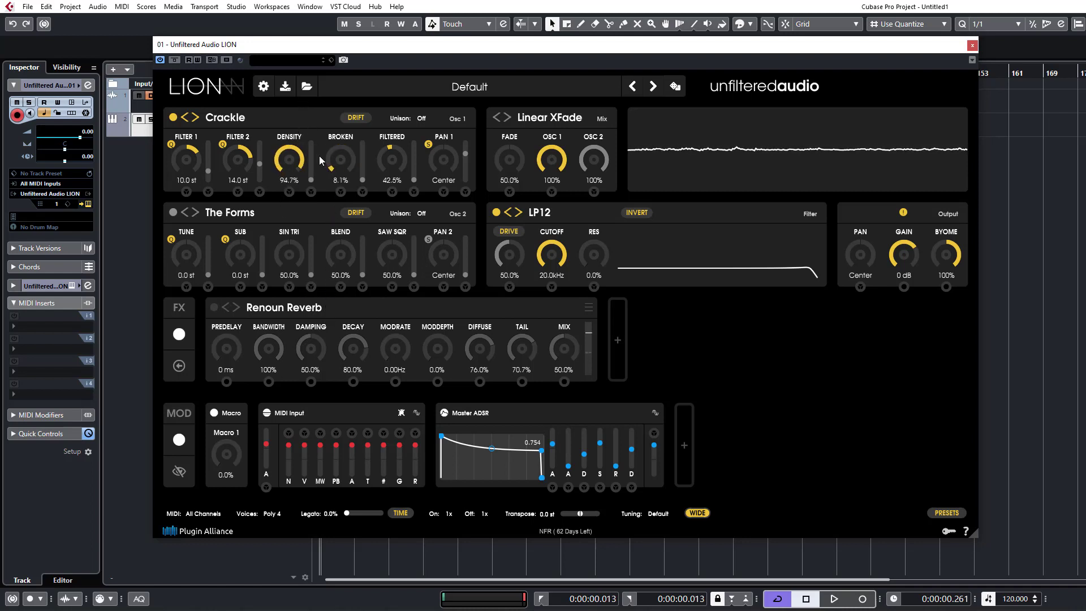
Switch oscillator 1 to Noise and set Digital to 0.0%, S.Rate to 100% and Cutoff to 88.8%.
left_click(195, 119)
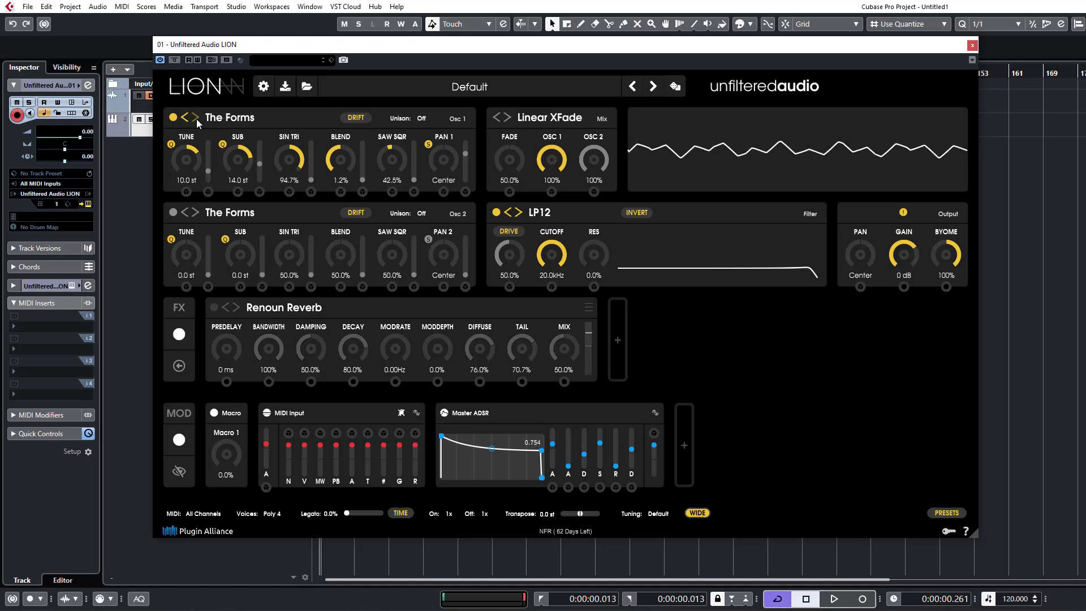
left_click(185, 120)
left_click(185, 119)
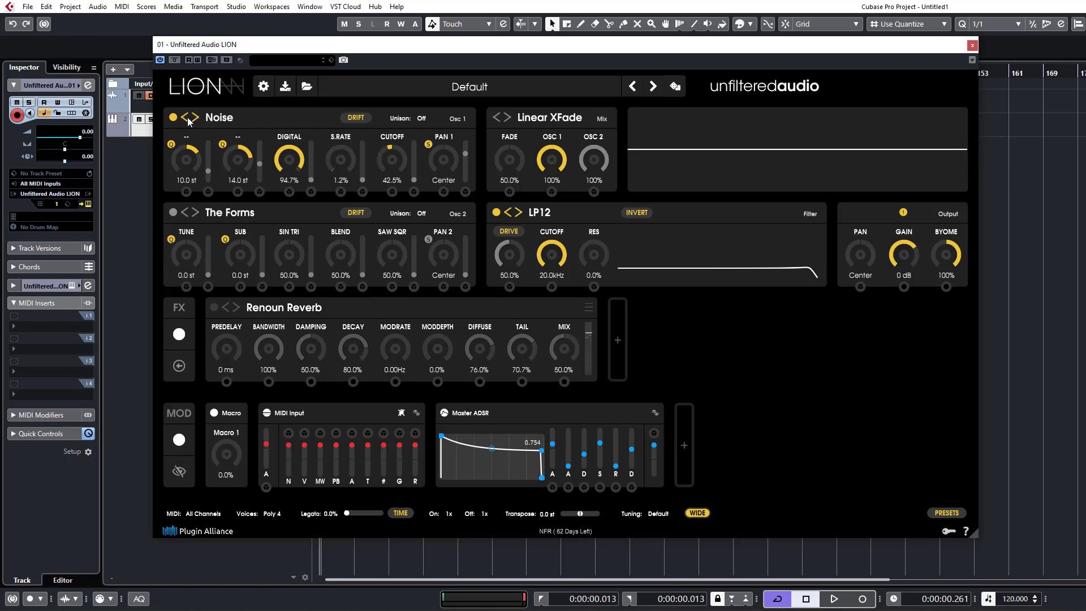
double_click(289, 160)
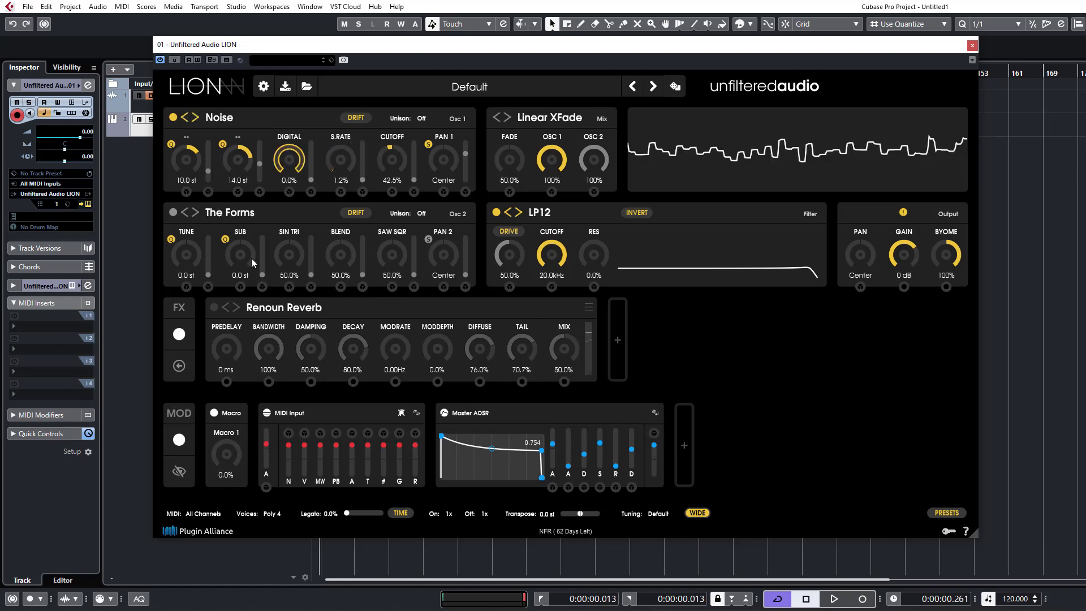
left_click_drag(339, 160, 372, 12)
double_click(357, 149)
left_click_drag(395, 146, 403, 72)
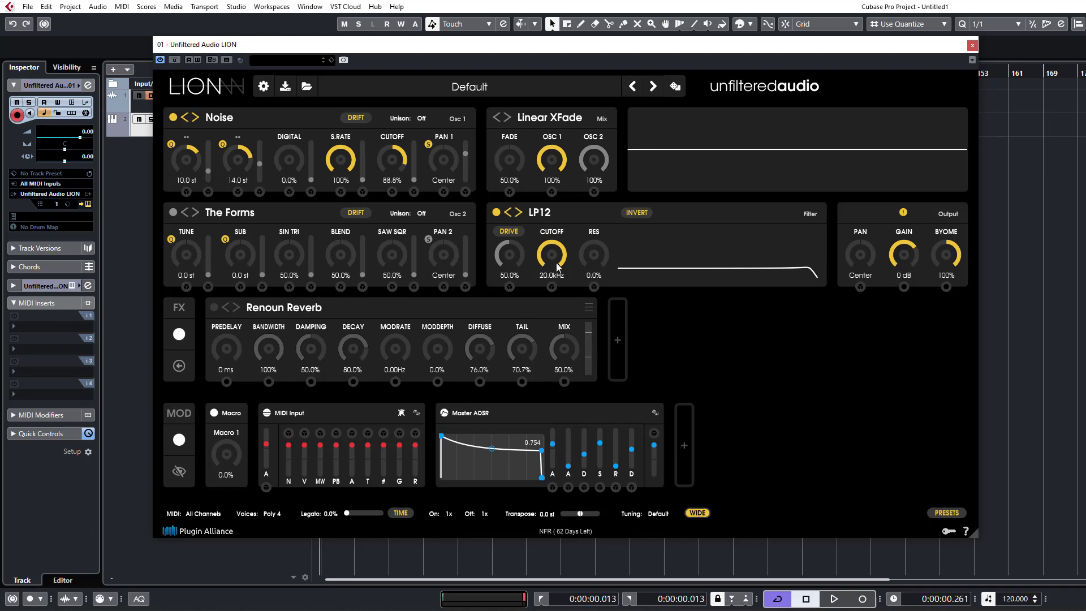
left_click(224, 126)
mouse_move(277, 170)
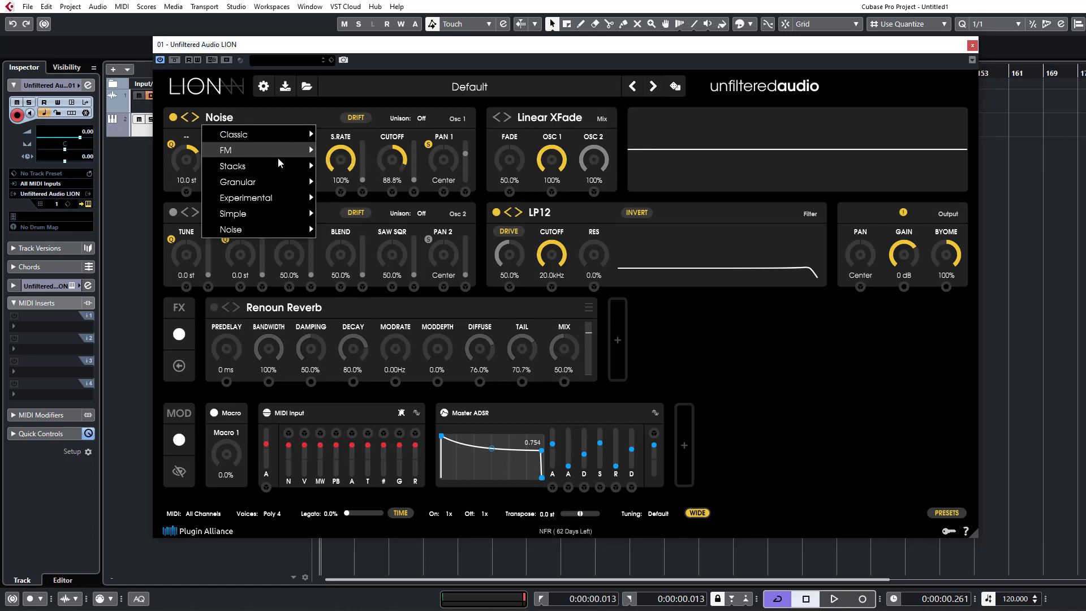
mouse_move(235, 155)
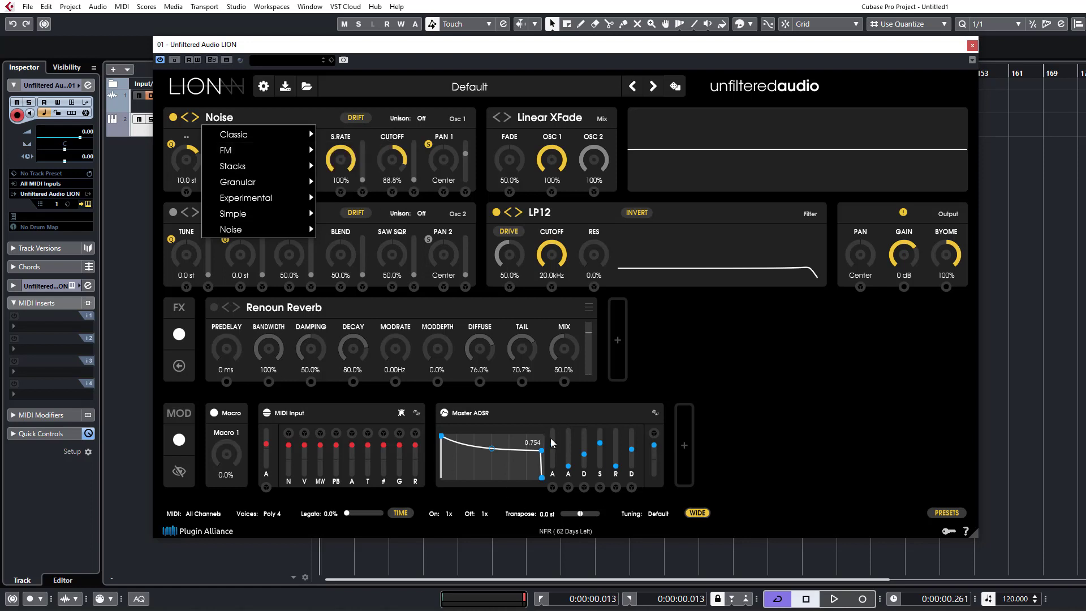
left_click(539, 416)
left_click(202, 128)
mouse_move(256, 189)
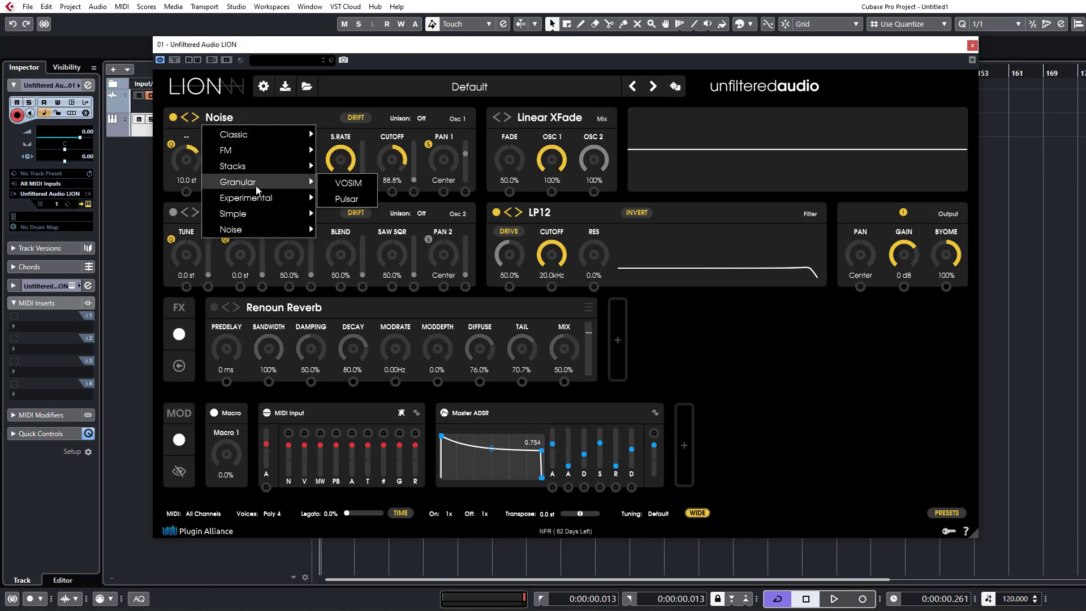
Reset the whole synth patch to its default settings.
left_click(393, 95)
left_click(460, 76)
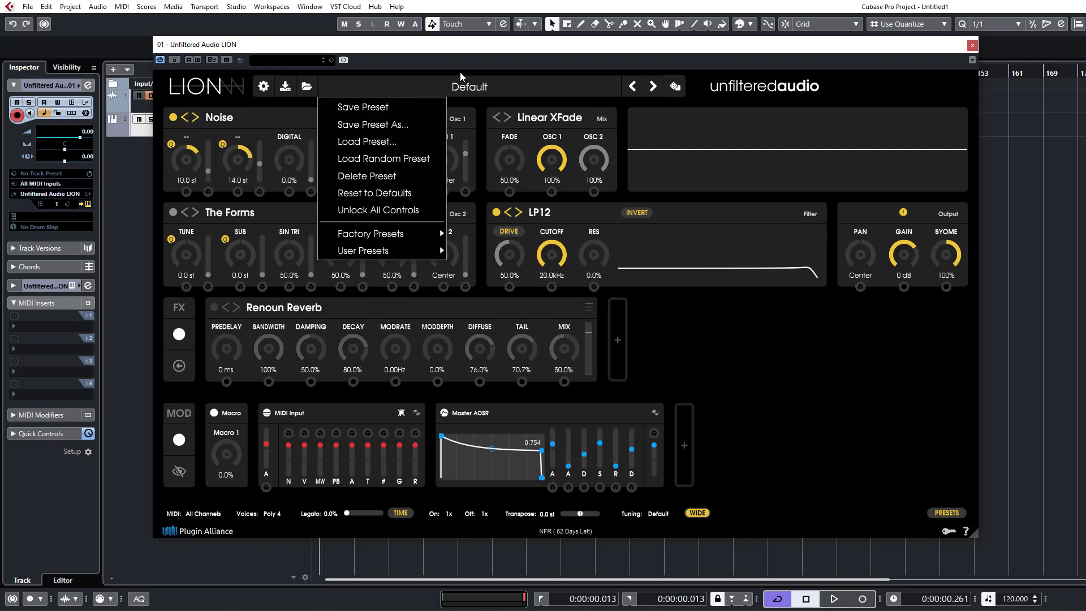
left_click(362, 192)
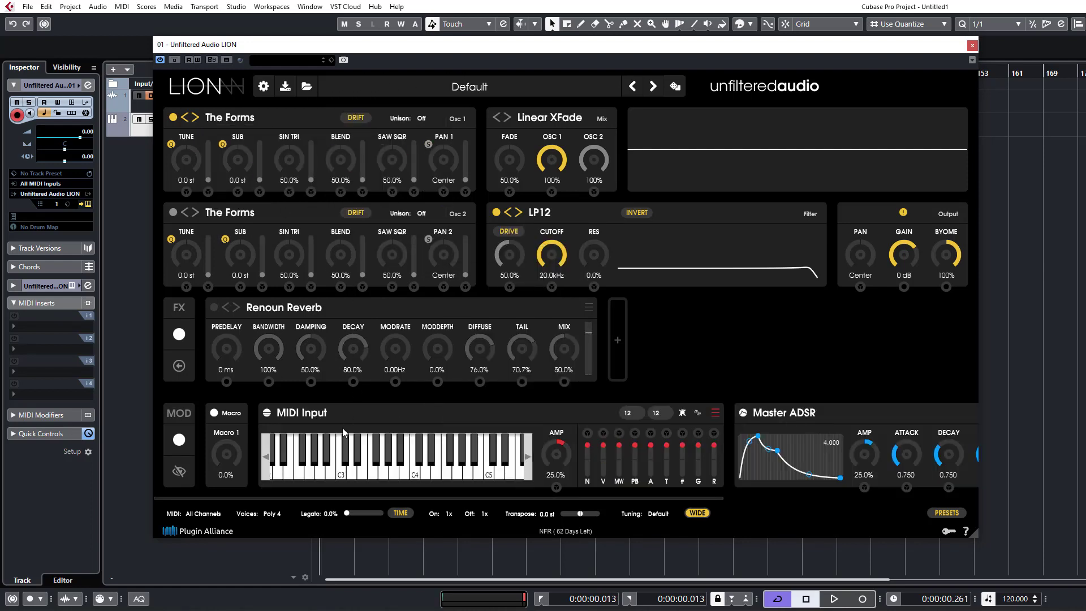
Switch oscillator 1 to the Superliminal type from the Stacks category.
left_click(196, 119)
left_click(229, 118)
mouse_move(238, 166)
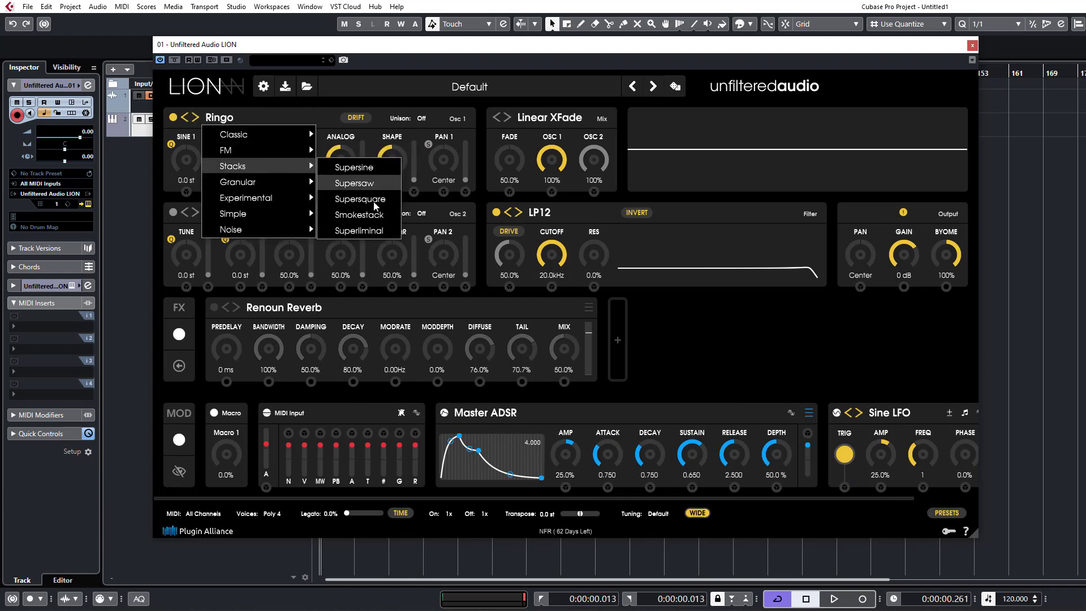
left_click(359, 230)
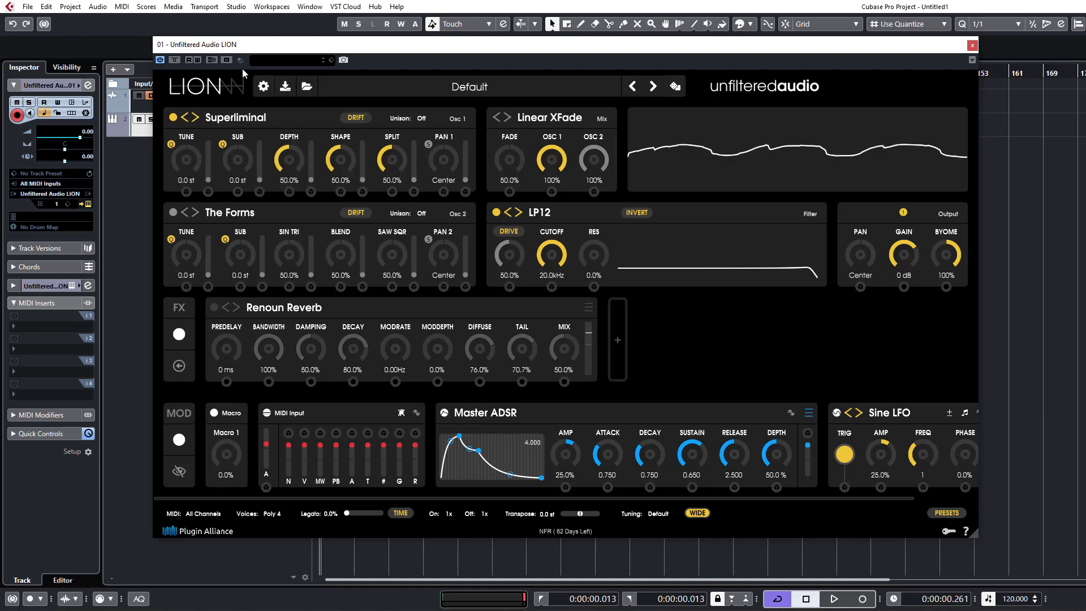
Set Superliminal's Depth to 11.2%, Shape to 46.9% and Split to 50.3%, enable Pan 1's S option, and lower the output Gain to -2.3 dB.
left_click_drag(301, 154, 301, 214)
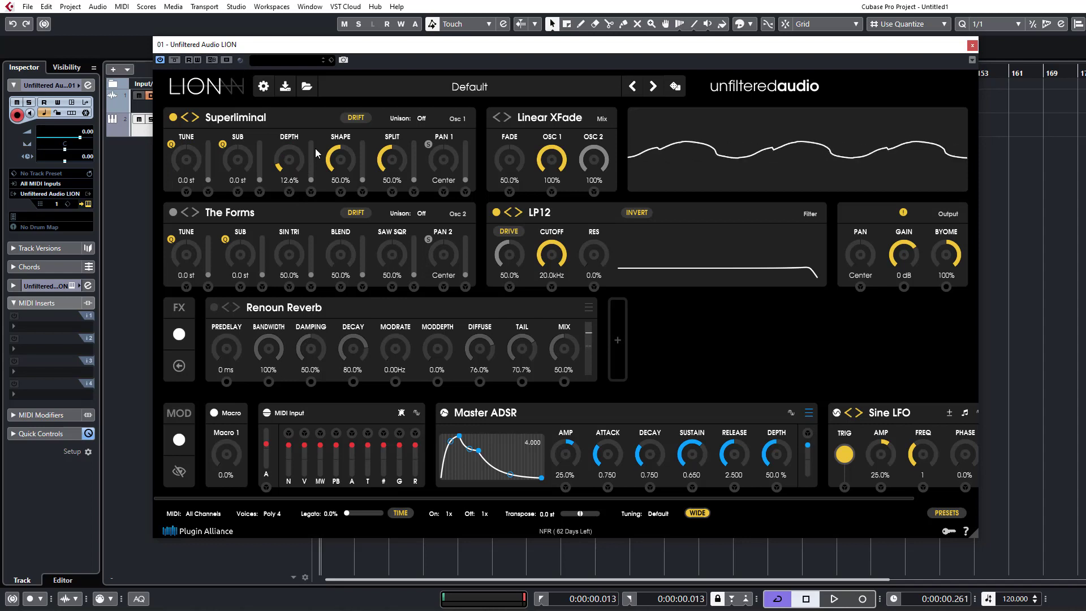
left_click_drag(353, 158, 400, 163)
left_click_drag(350, 152, 300, 165)
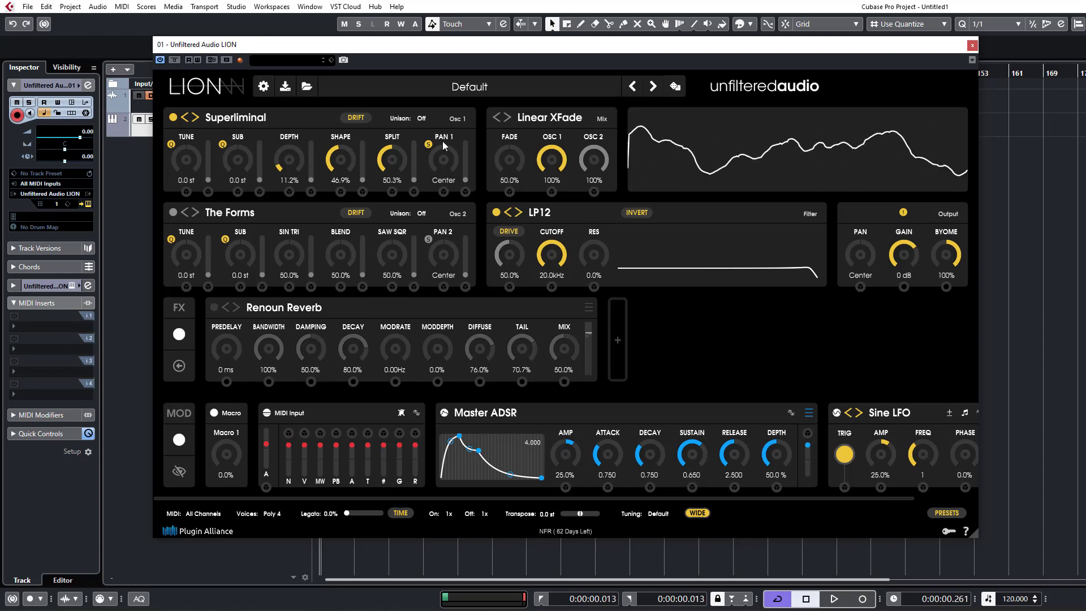
left_click_drag(916, 247, 916, 260)
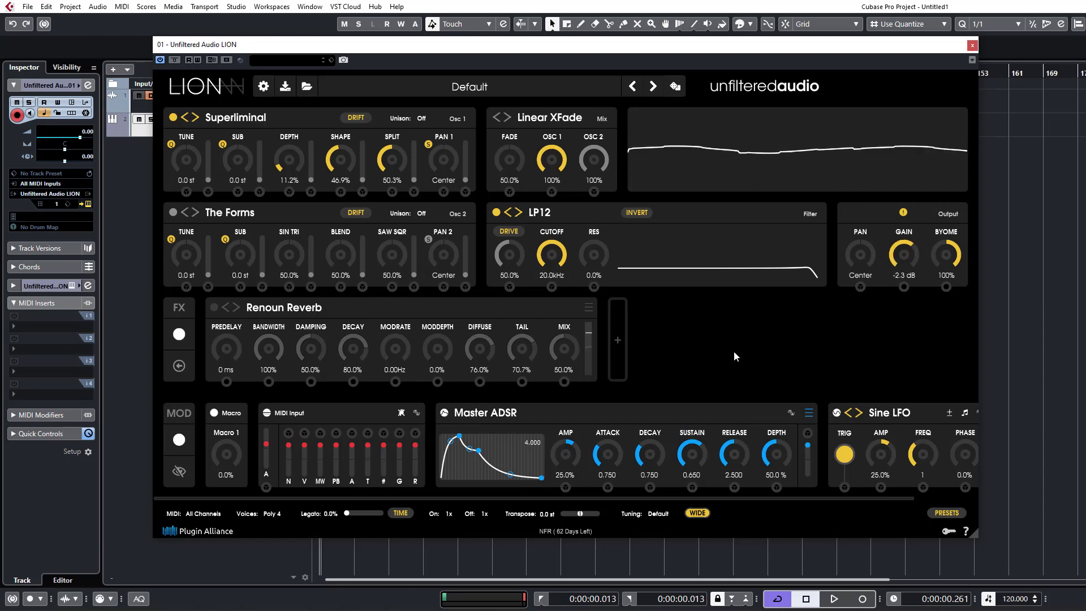
Replace the Sine LFO modulator with a Step Sequencer and set its Amp to 50%.
left_click_drag(843, 499, 1055, 447)
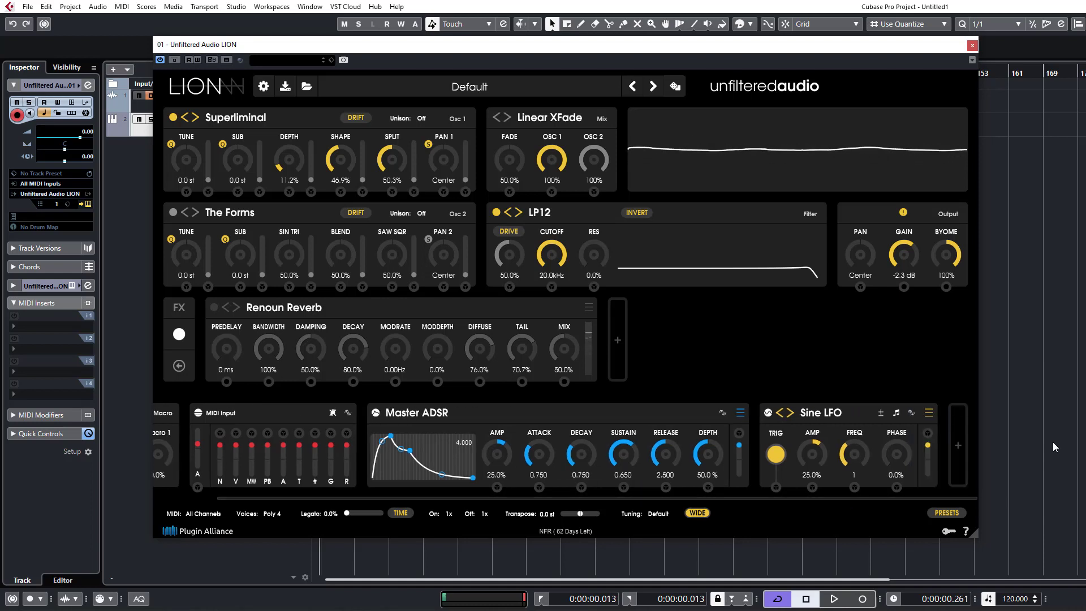
left_click(928, 414)
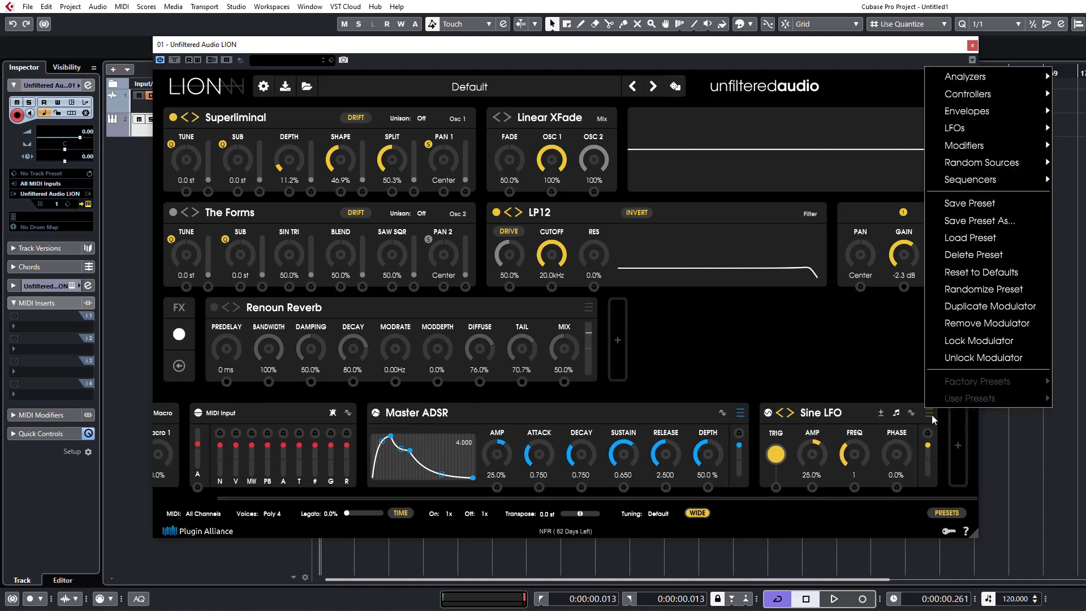
mouse_move(980, 179)
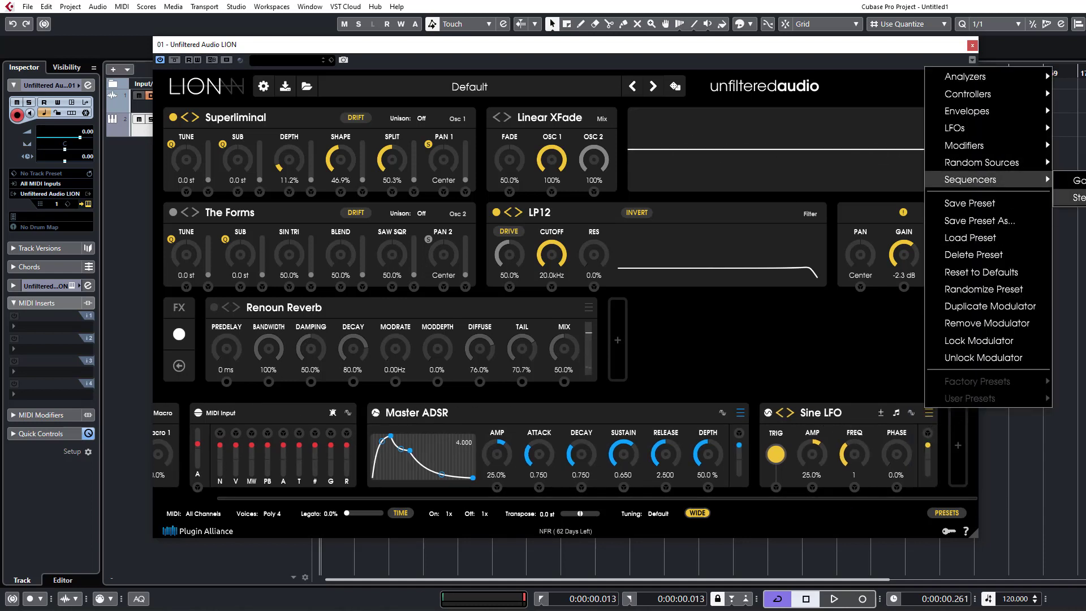
left_click(1074, 197)
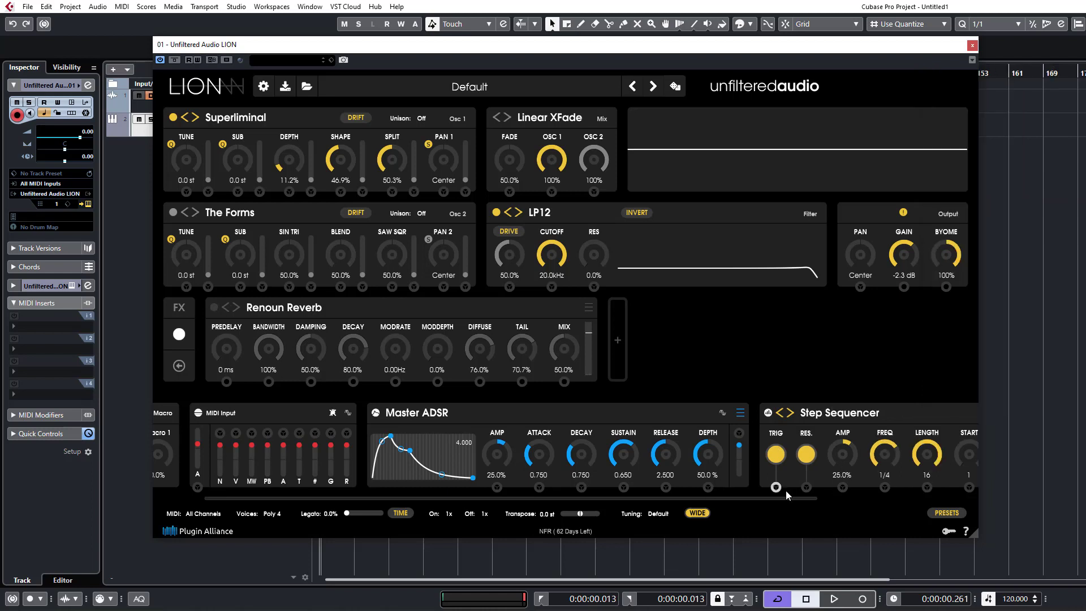
left_click_drag(788, 497, 952, 495)
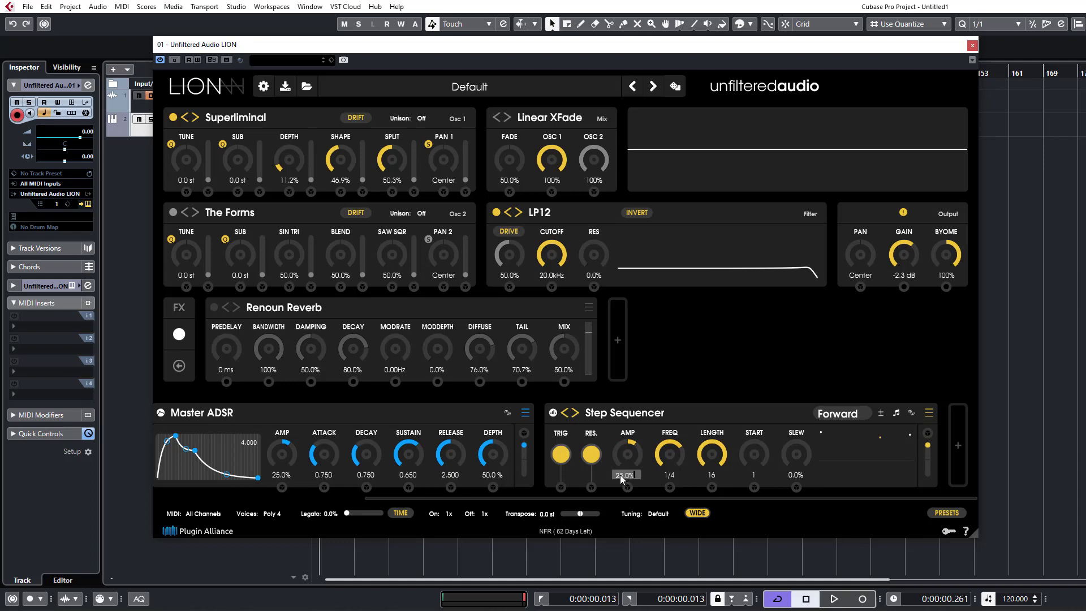
type("50")
key("Return")
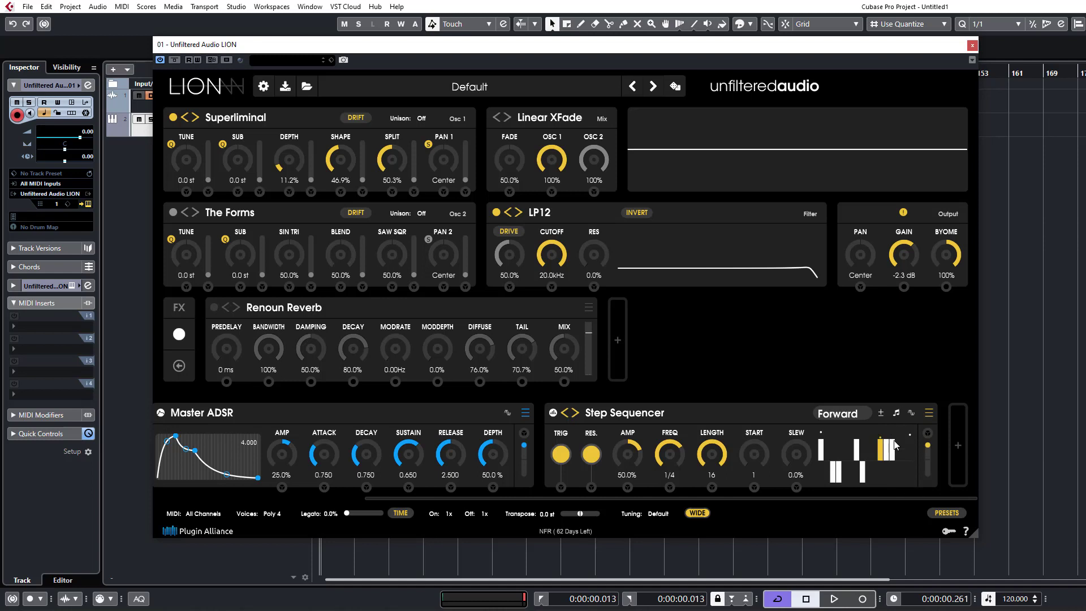
Draw a pattern of high and low steps in the Step Sequencer and patch its output to oscillator 1's Tune.
left_click_drag(888, 493, 887, 426)
left_click_drag(904, 477, 908, 414)
left_click_drag(928, 432, 186, 192)
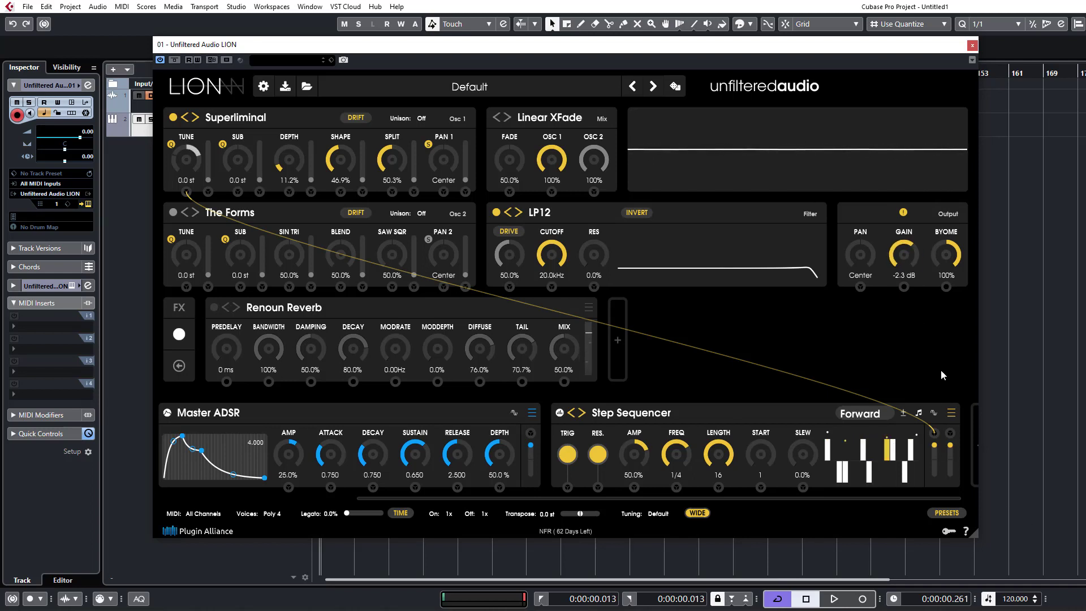
Try a free-running rate in Hz for the Step Sequencer, and return its Freq to tempo-synced 1/4.
left_click(933, 413)
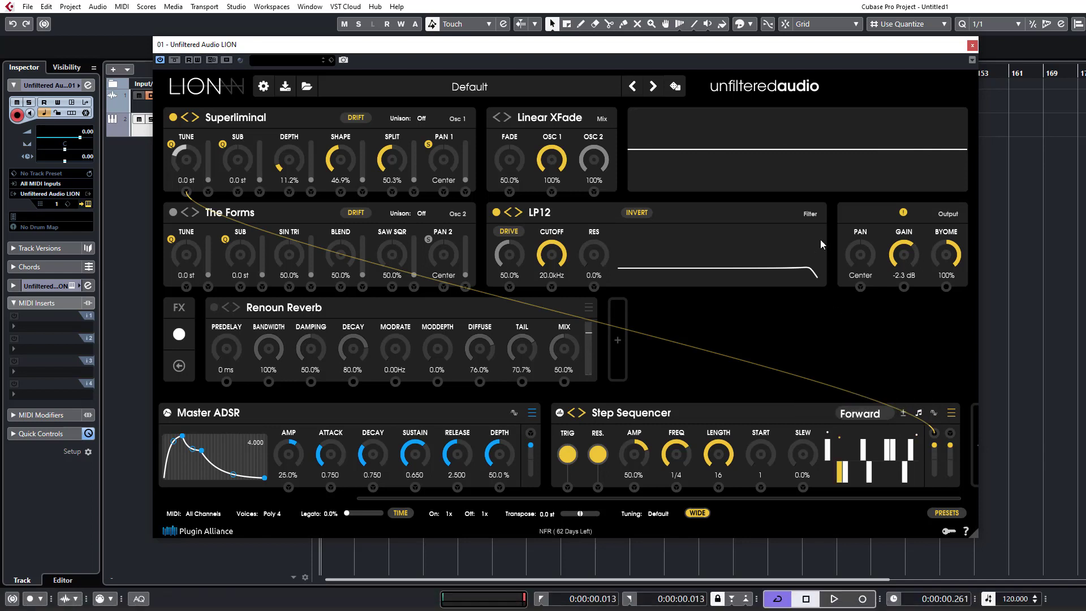
left_click(917, 414)
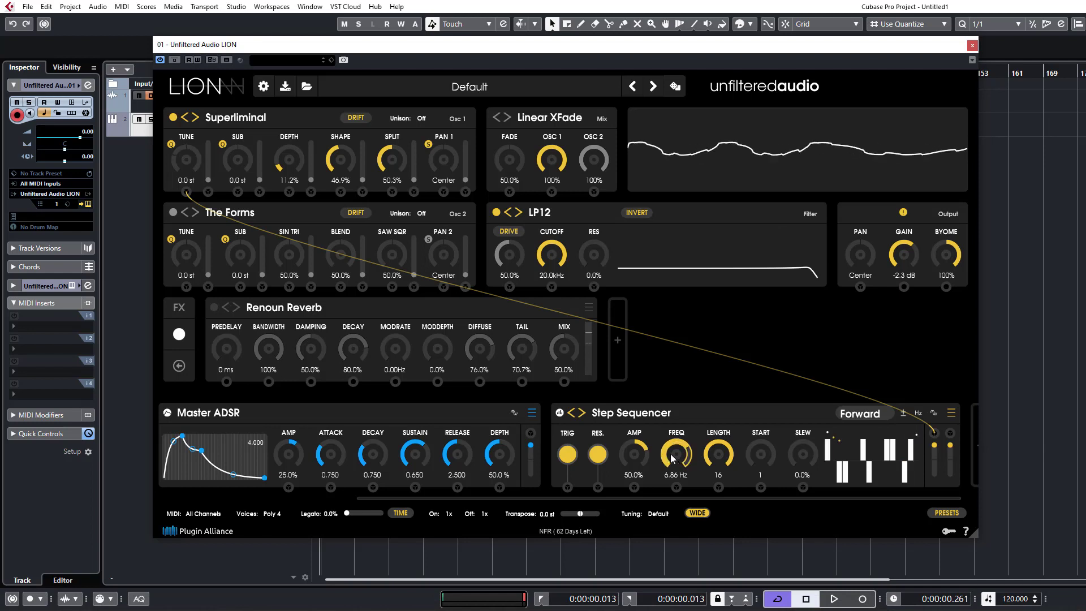
mouse_move(675, 458)
left_mouse_down()
mouse_move(675, 405)
mouse_move(684, 453)
left_mouse_up()
left_click(916, 415)
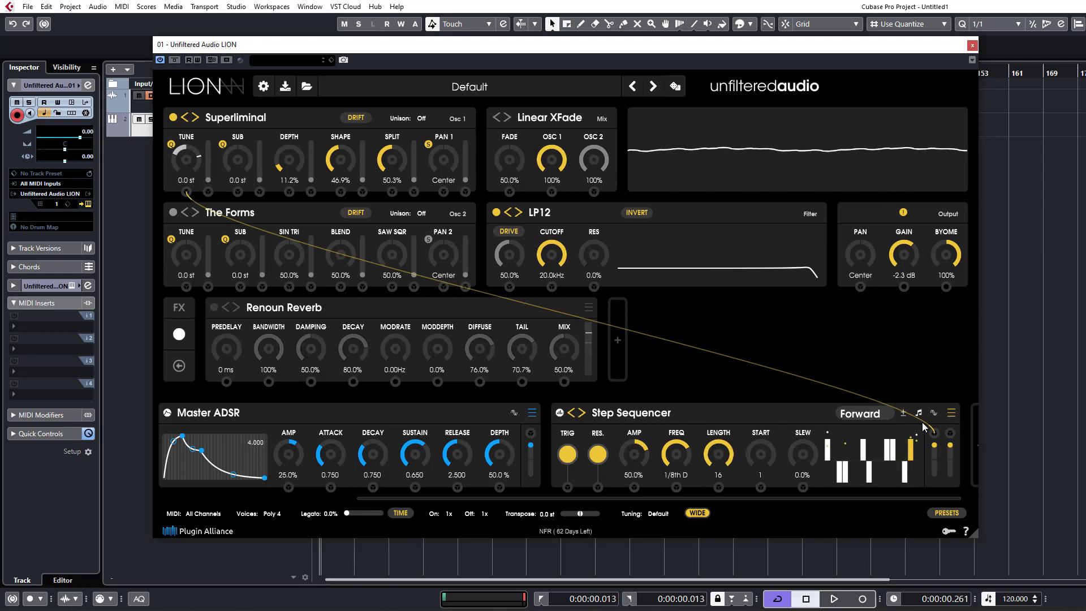
left_click_drag(686, 457, 690, 472)
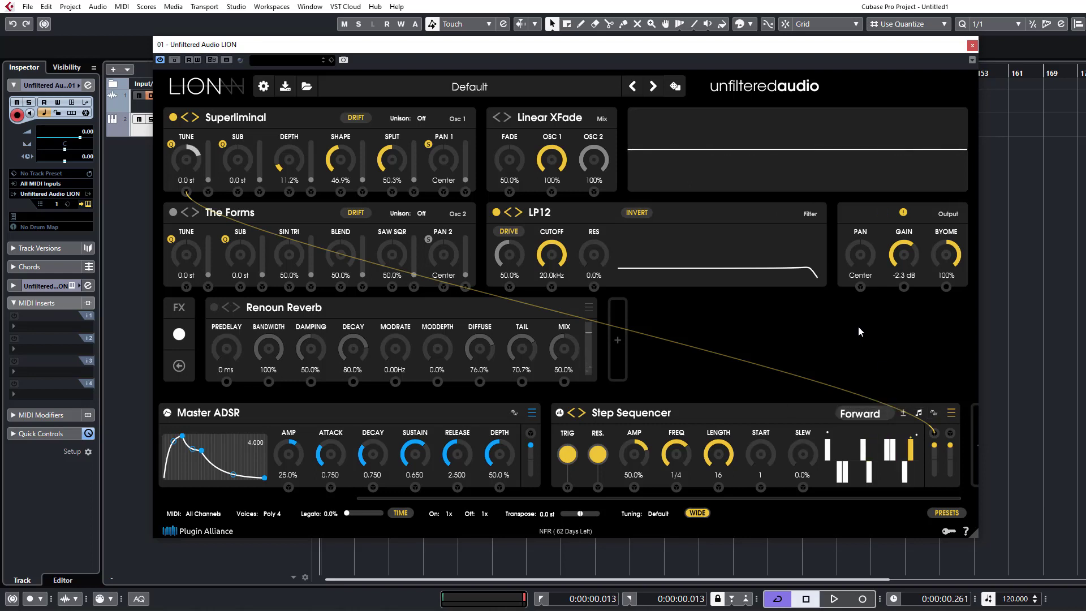
Set the synth's Voices to Poly 16.
left_click(272, 514)
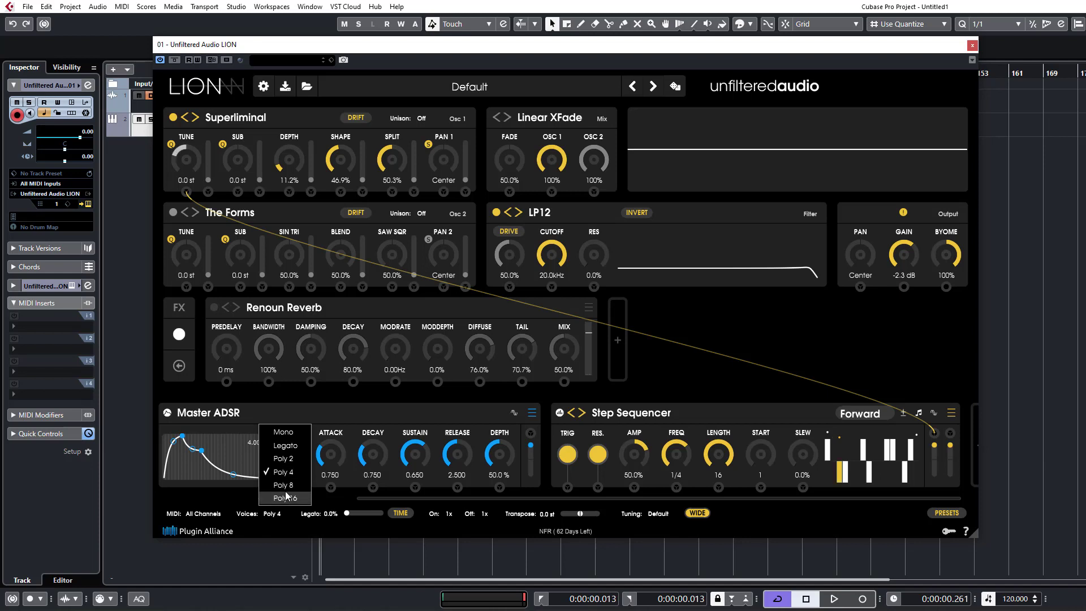
left_click(283, 485)
left_click(277, 514)
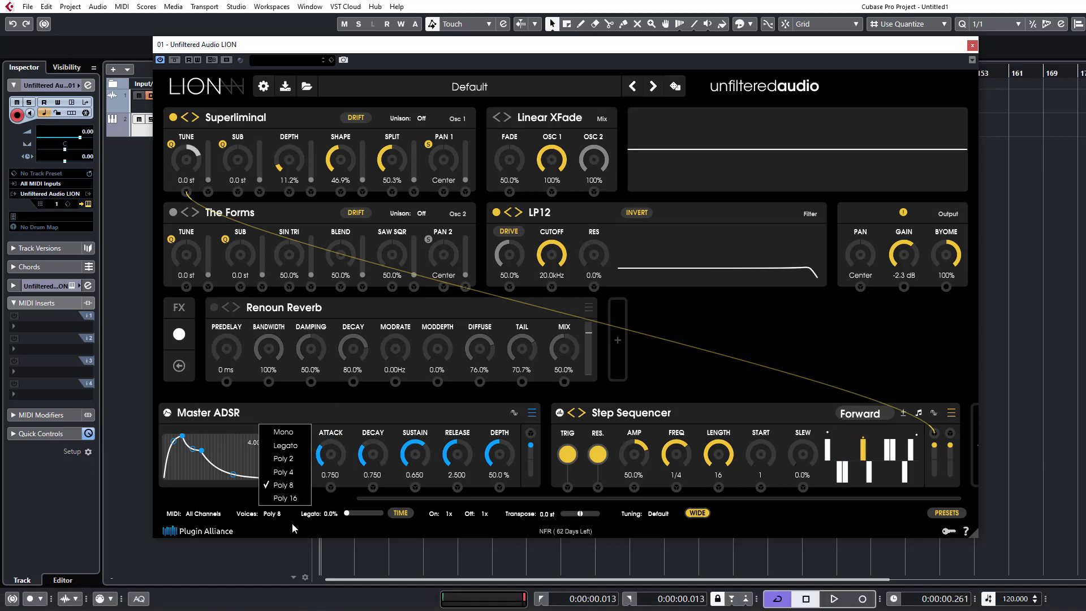
left_click(284, 486)
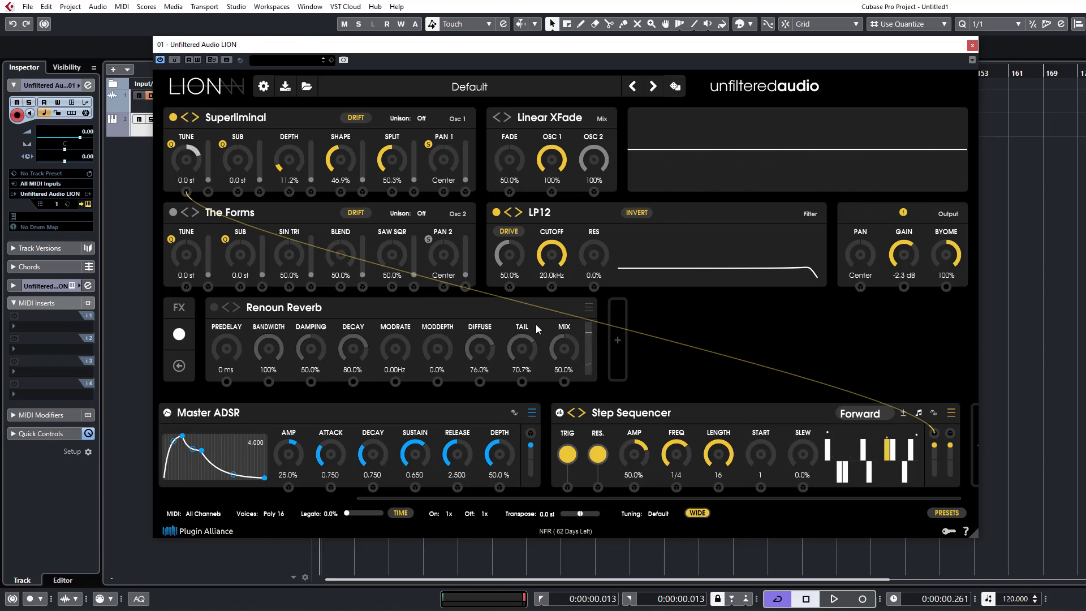
Add an effect ahead of Renoun Reverb in the FX chain and change it to Reverse Delay.
left_click(612, 345)
left_click_drag(718, 307, 192, 317)
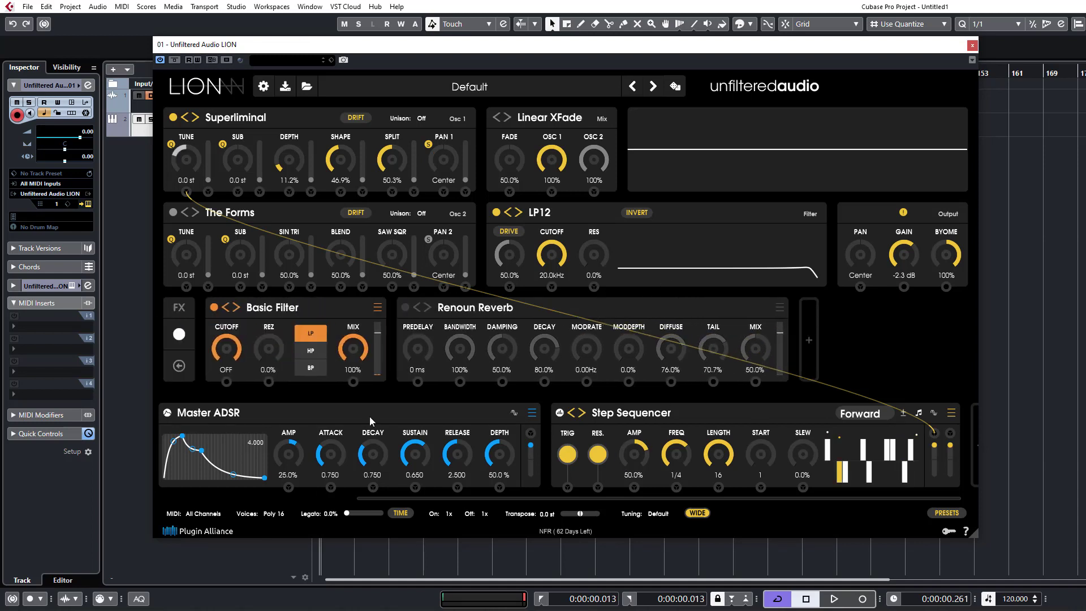
left_click(370, 307)
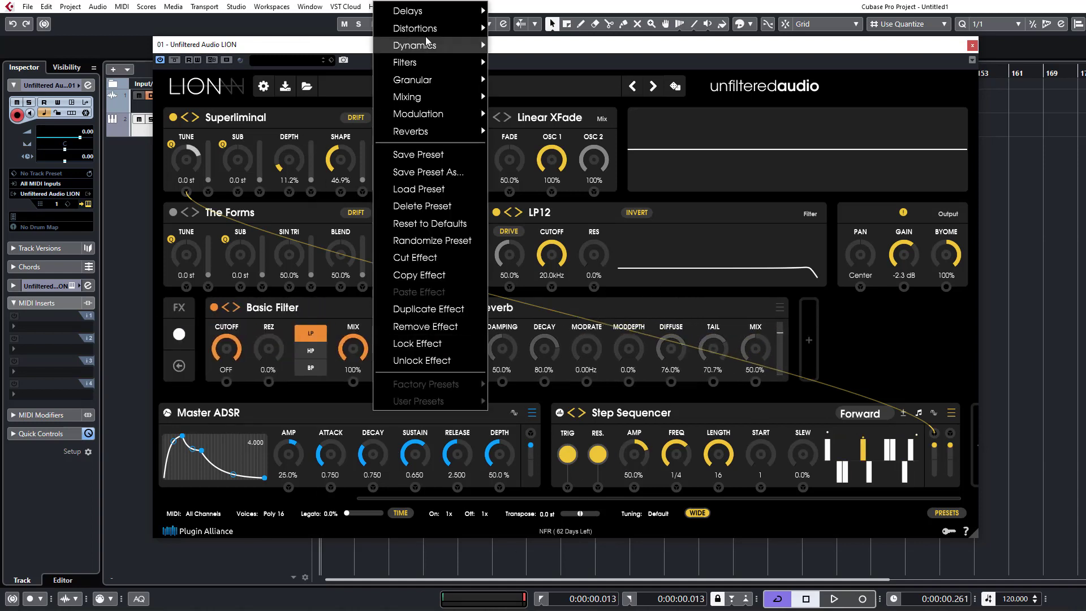
mouse_move(433, 16)
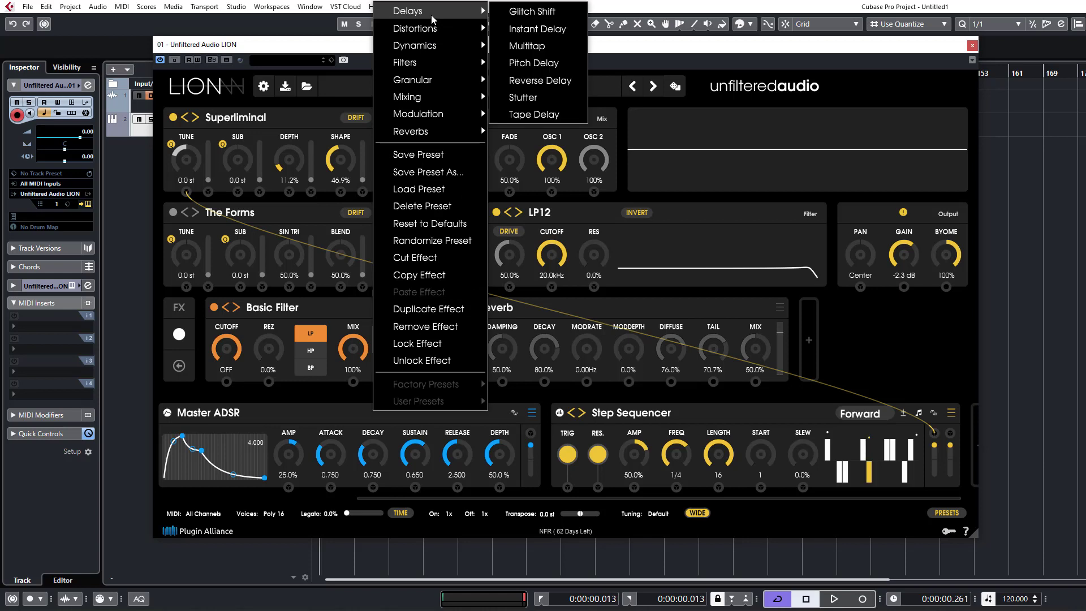
left_click(538, 80)
Set Reverse Delay's Mix to 100%, Feedback to 46.0% and Delay to 1/4th, unlink the times, and set Spread to 1/4th D.
left_click_drag(469, 351, 491, 251)
left_click_drag(392, 354, 413, 270)
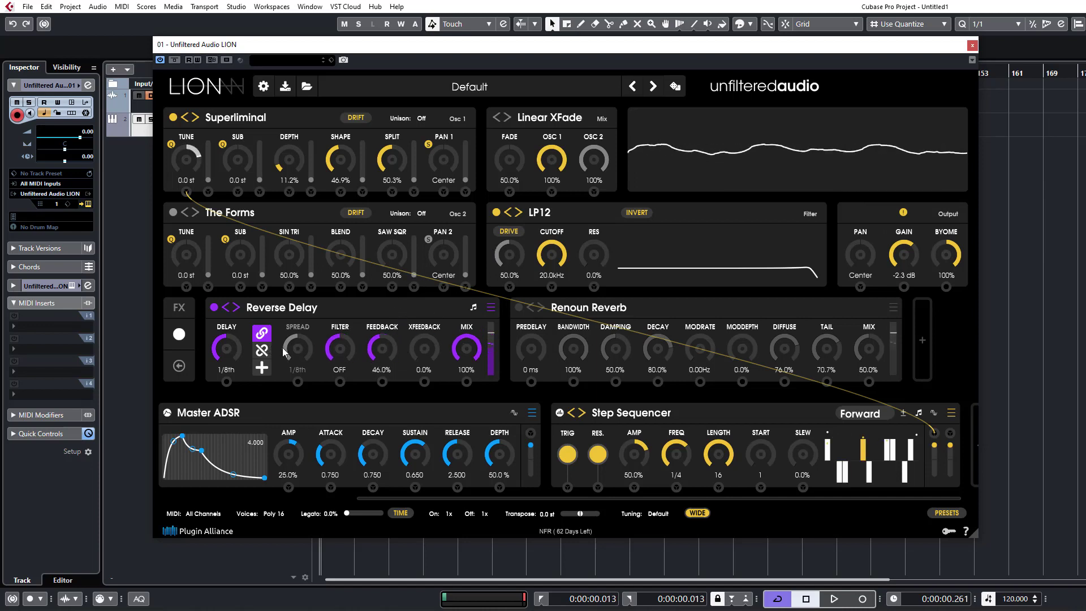
left_click_drag(235, 352, 249, 314)
left_click(263, 354)
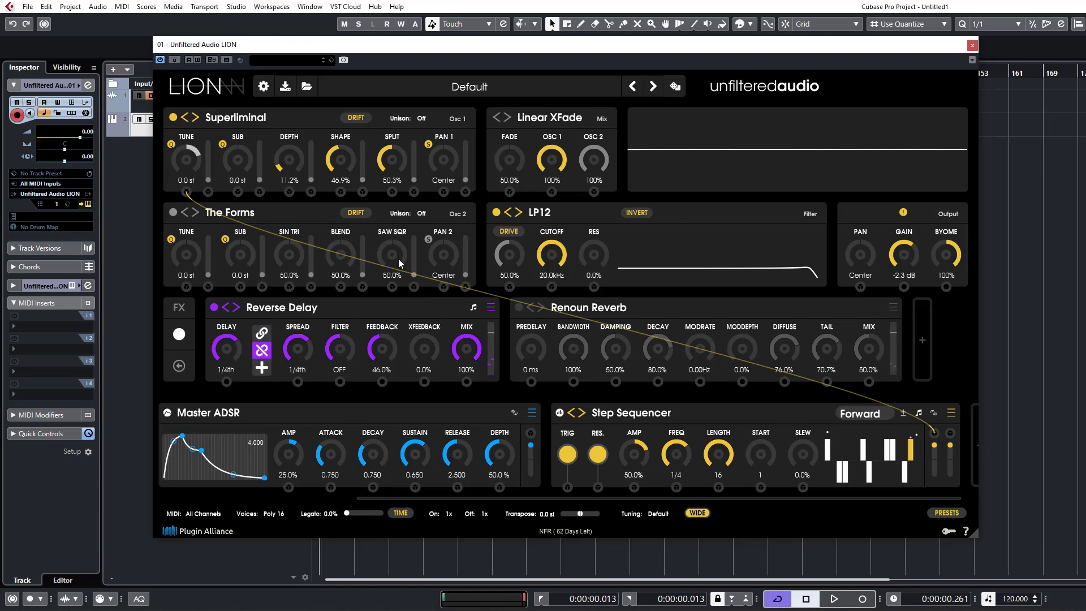
left_click_drag(313, 376, 320, 338)
Refine Reverse Delay by setting Feedback to 52.5% and Mix to 89.7%.
mouse_move(478, 354)
left_mouse_down()
mouse_move(476, 381)
mouse_move(477, 372)
left_mouse_up()
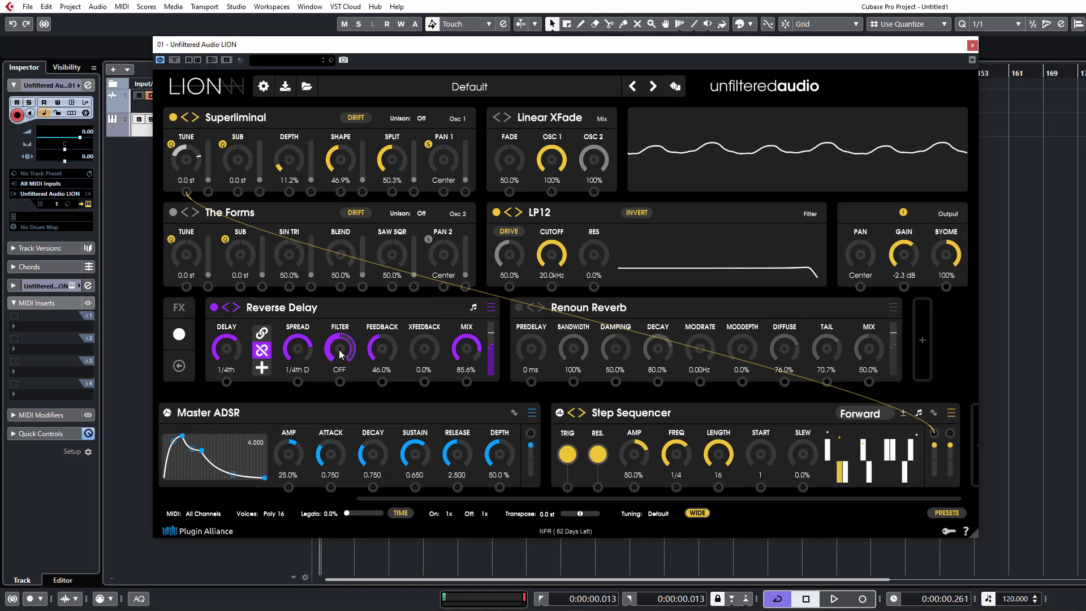
left_click_drag(396, 345, 398, 339)
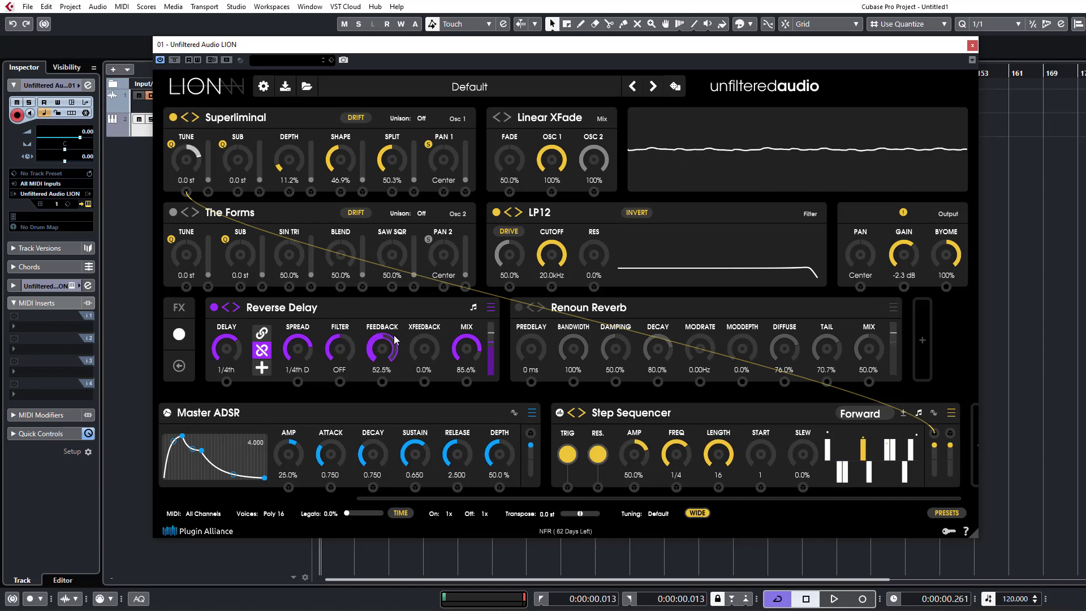
left_click_drag(474, 346, 476, 339)
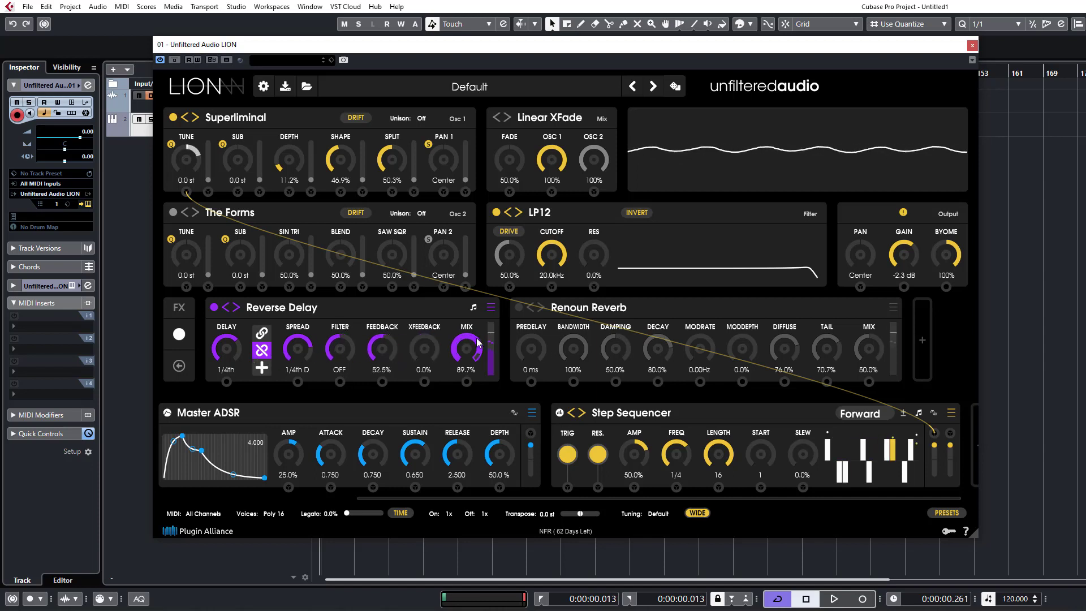
Enable Renoun Reverb with Mix 53.8%, ModRate 1.04 Hz and ModDepth 46.0%, and lower the output Gain to -4.0 dB.
left_click(518, 307)
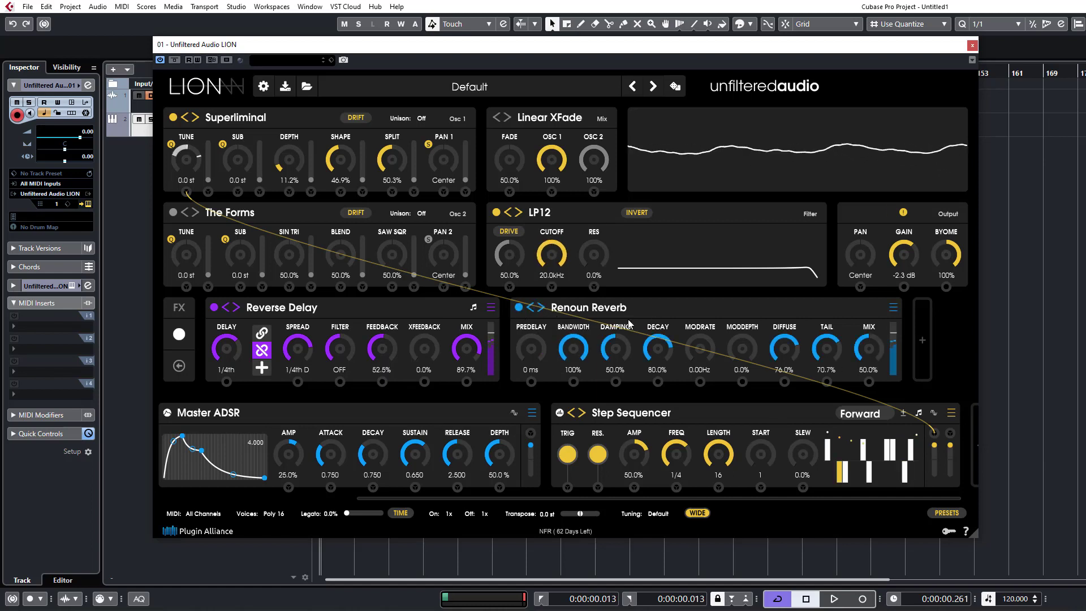
left_click_drag(882, 358, 883, 348)
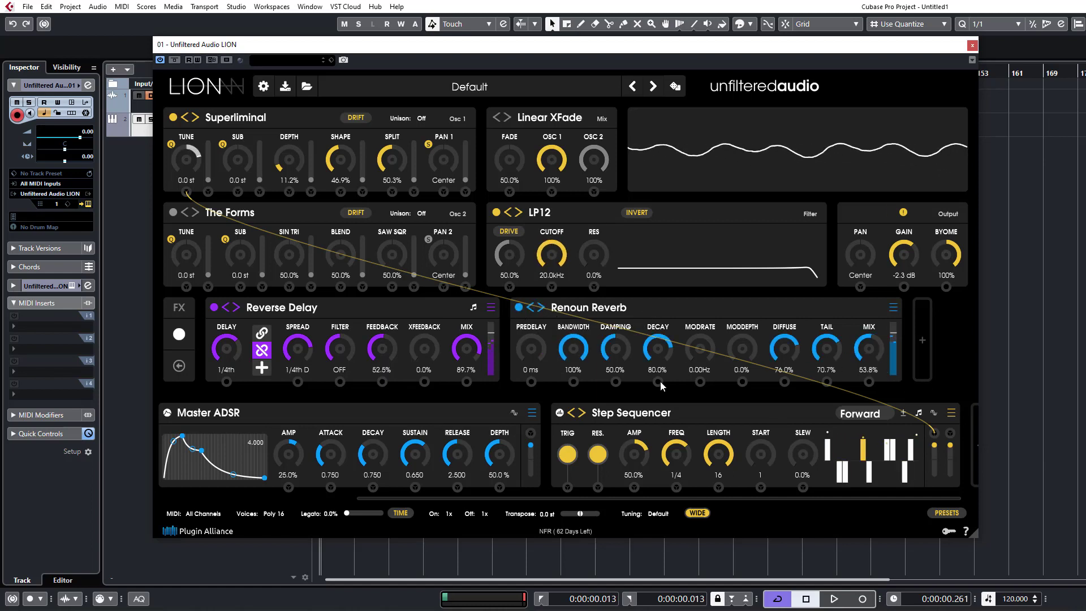
left_click_drag(714, 365, 753, 263)
left_click_drag(750, 323, 750, 324)
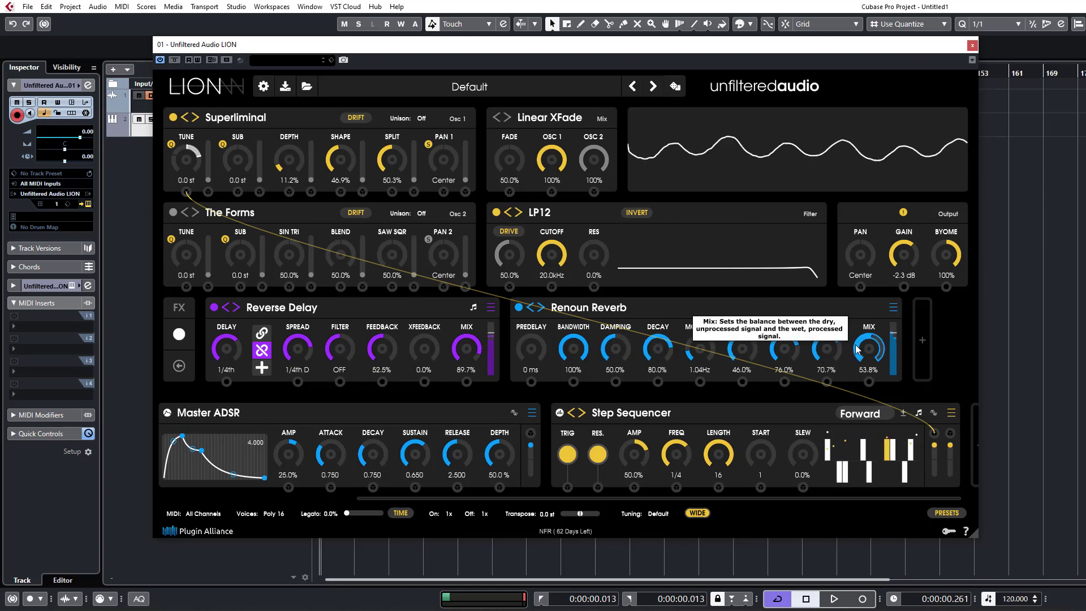
left_click_drag(913, 252, 915, 269)
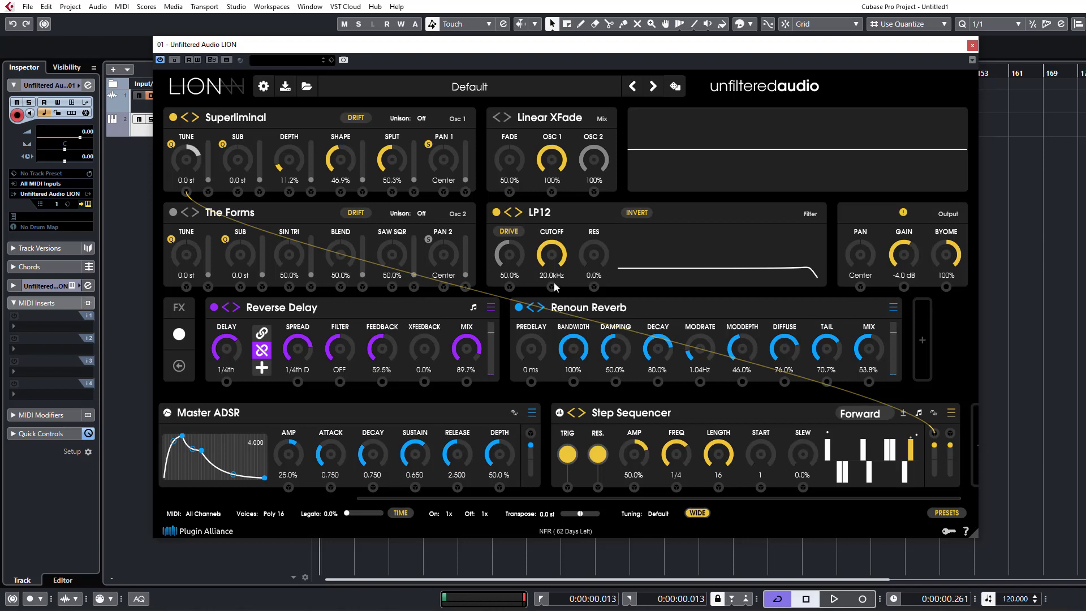
Review the types available for the LP12 filter module.
left_click(548, 215)
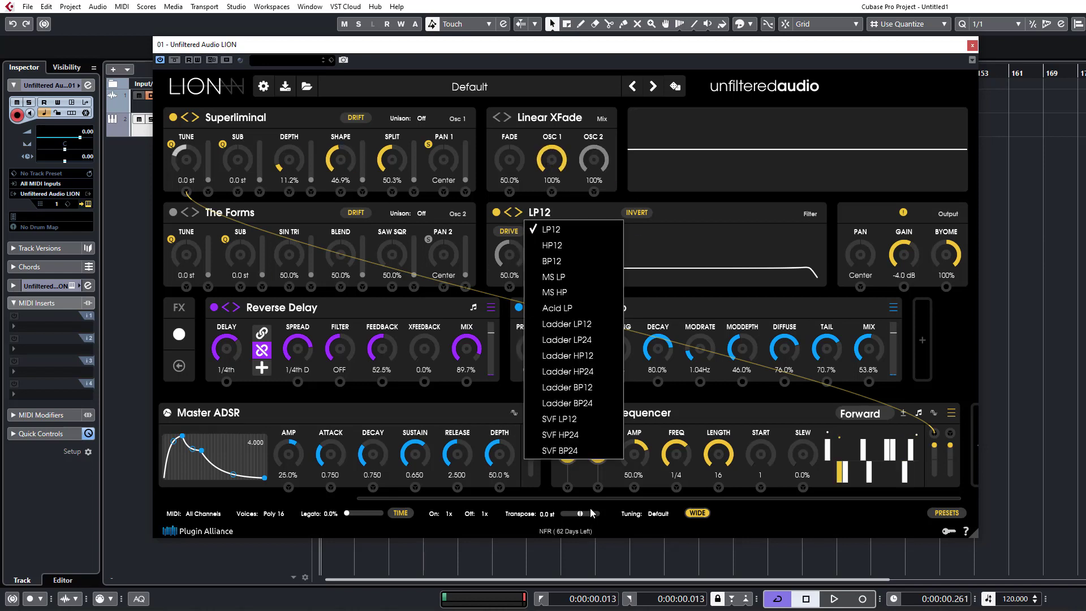
left_click(727, 285)
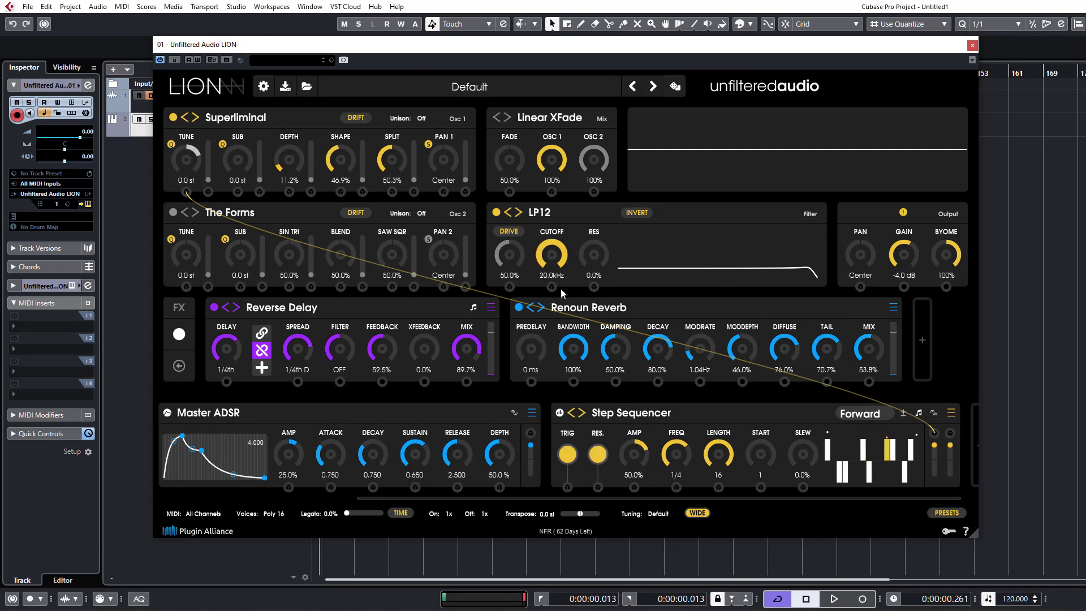
Add a Basic Filter effect after Renoun Reverb and look through its effect categories.
left_click(924, 362)
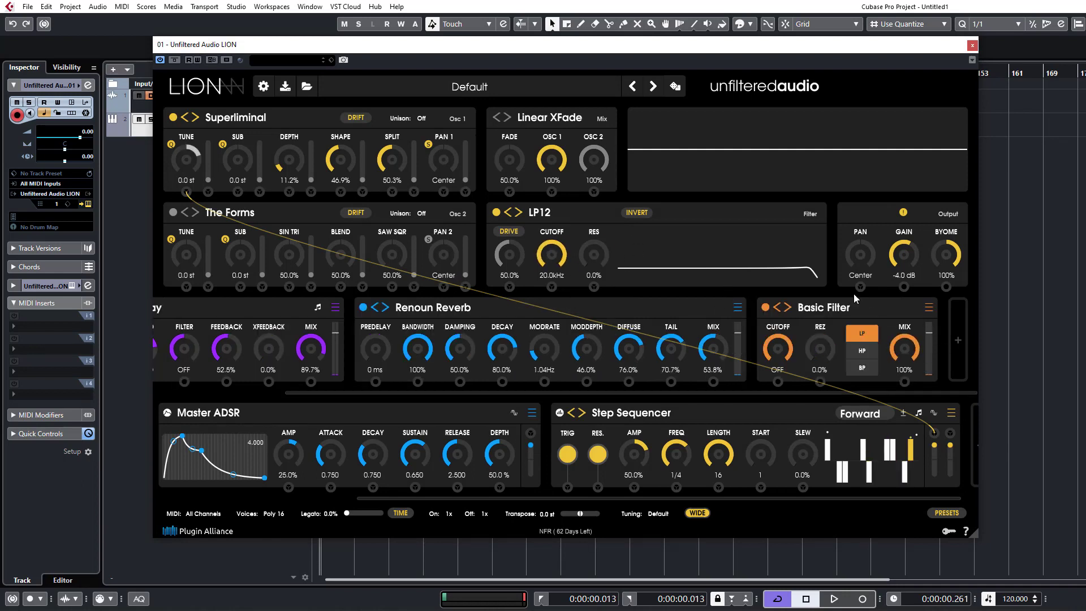
left_click(928, 310)
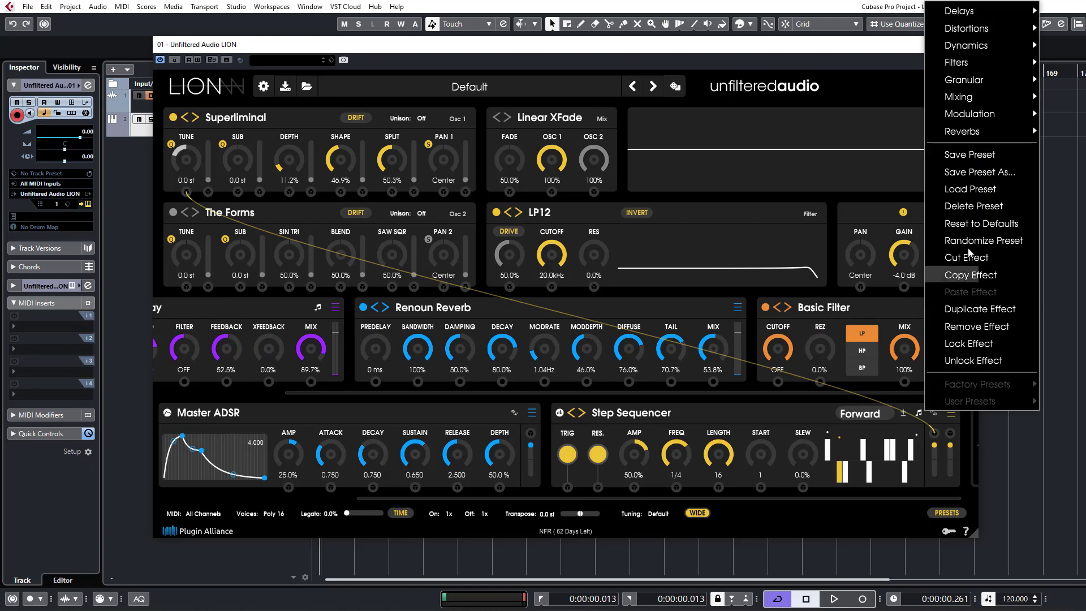
left_click(570, 107)
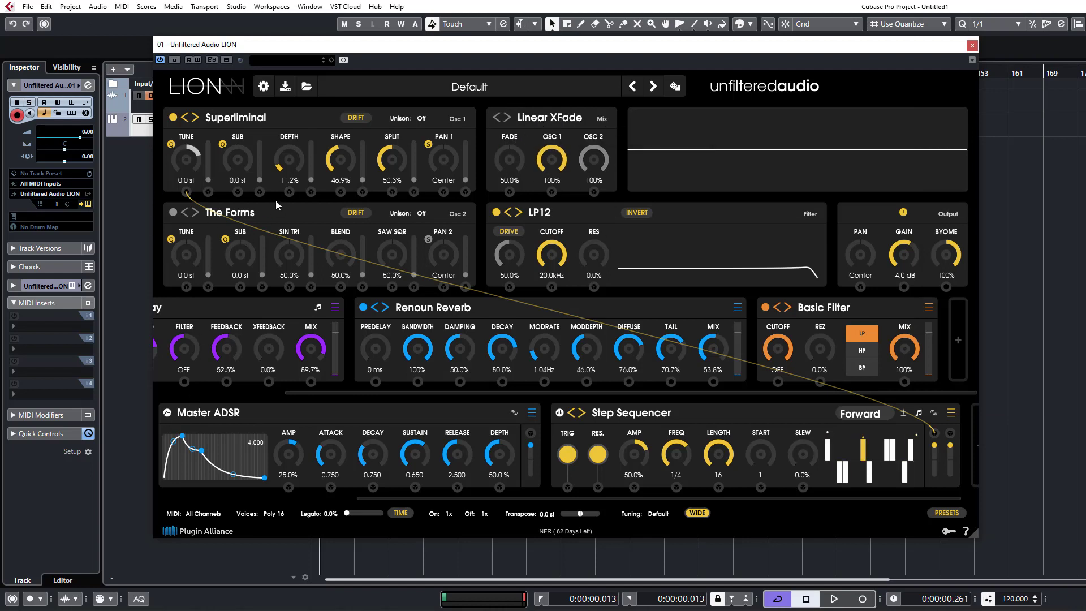
Enable oscillator 2 with The Forms and review the modes available for mixing the two oscillators.
left_click(173, 212)
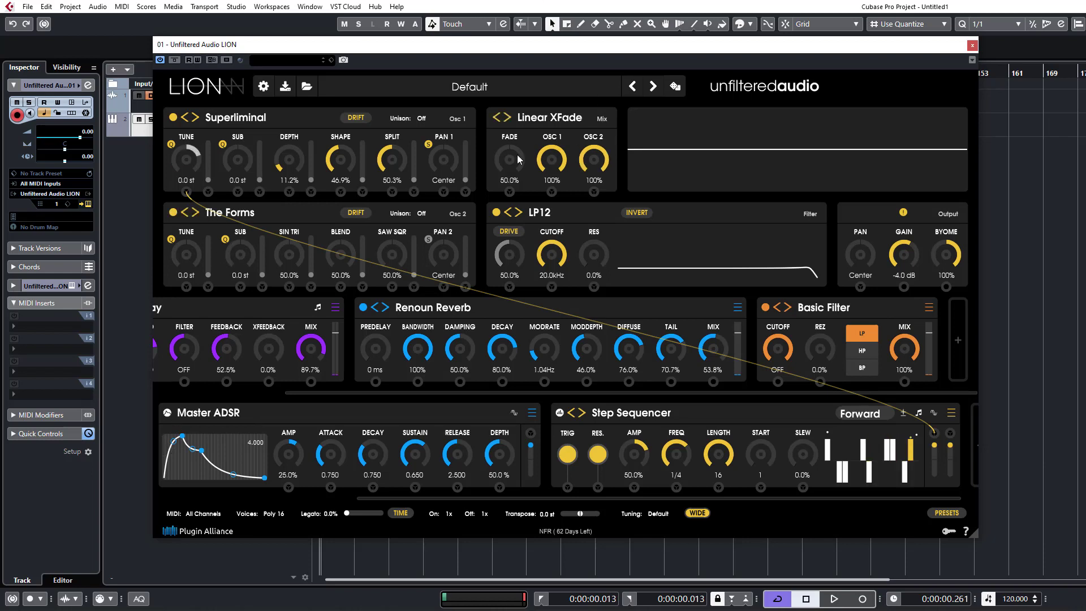
left_click(573, 117)
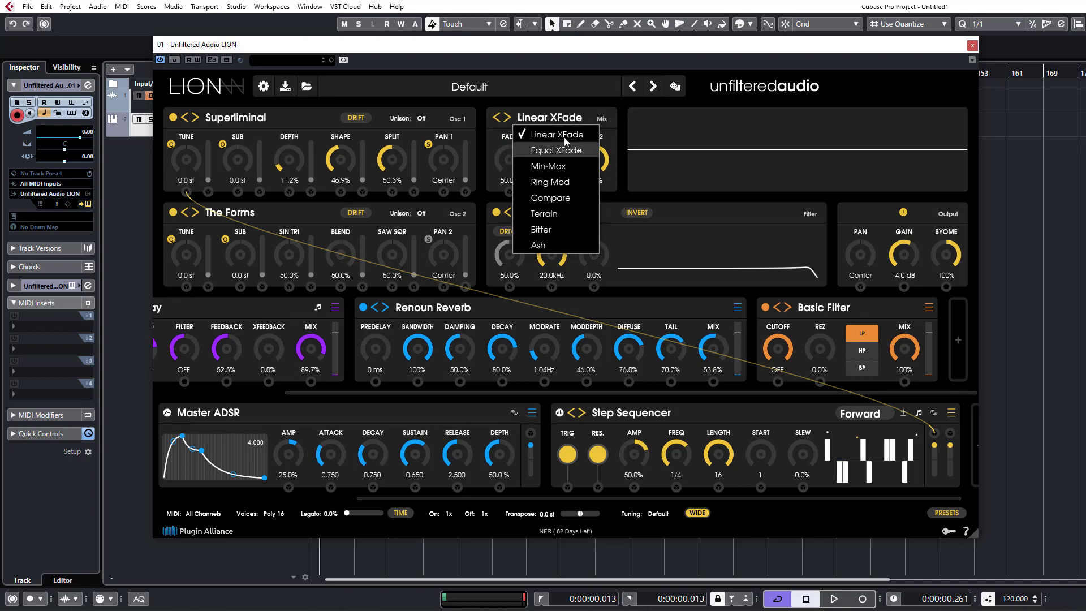
left_click(568, 108)
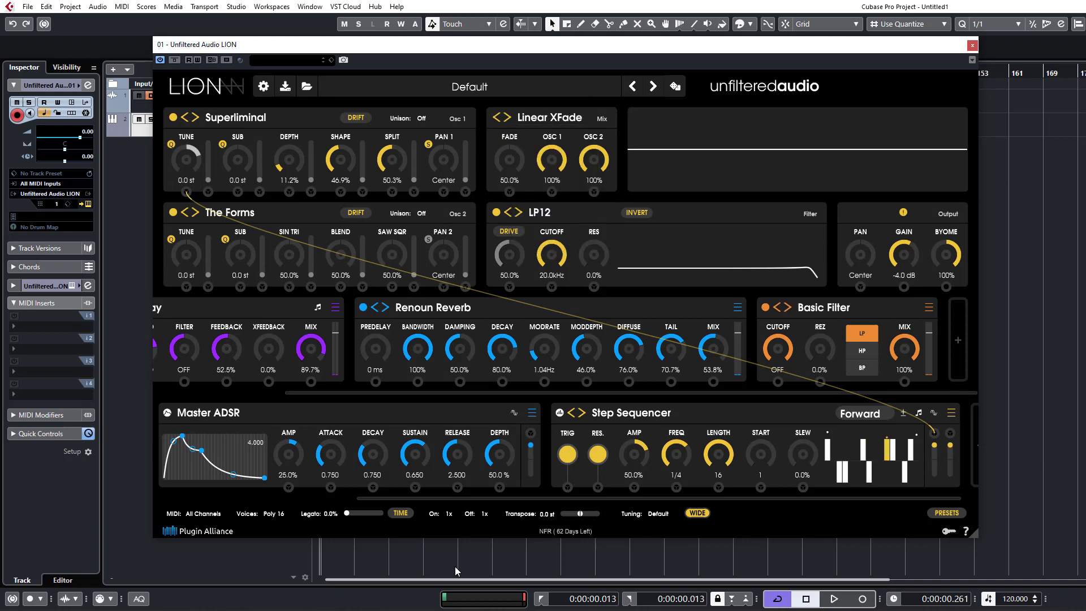
left_click_drag(467, 500, 153, 474)
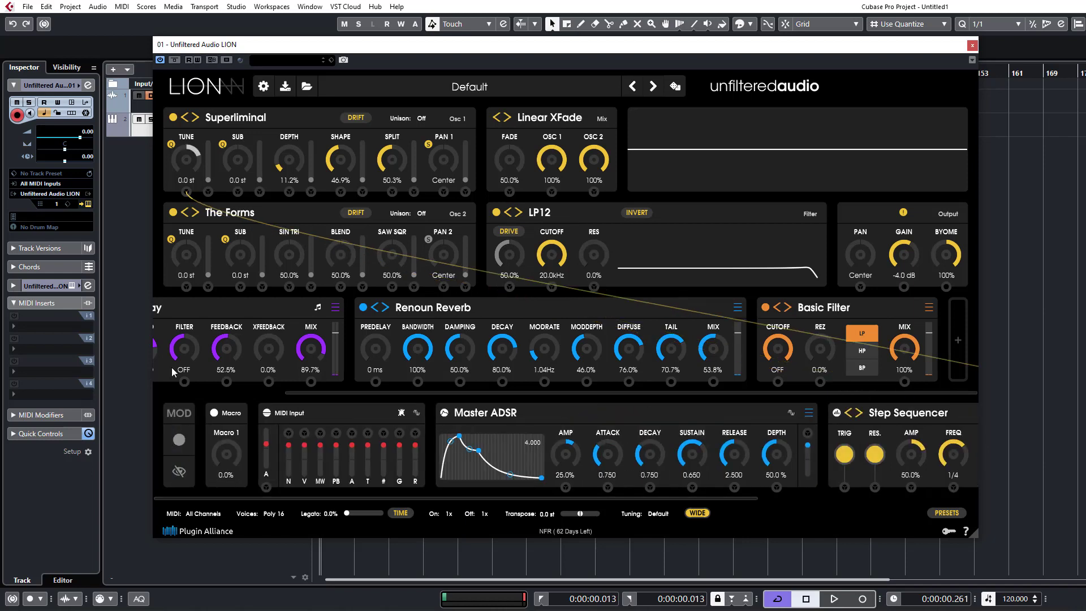